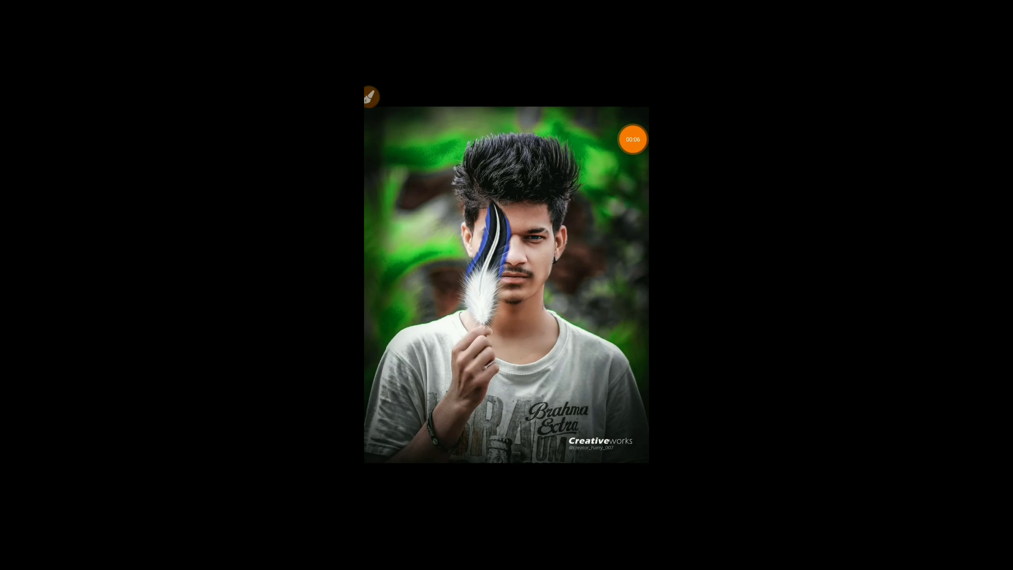
Share the feather portrait from Android Gallery to Autodesk SketchBook
click(448, 543)
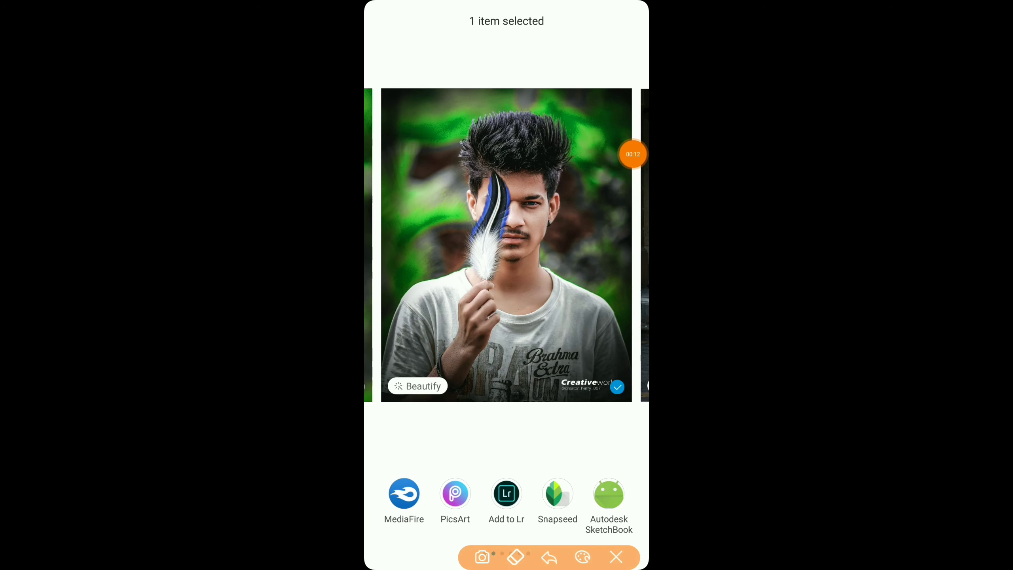
mouse_move(617, 455)
mouse_down()
mouse_move(588, 509)
mouse_move(591, 471)
mouse_up()
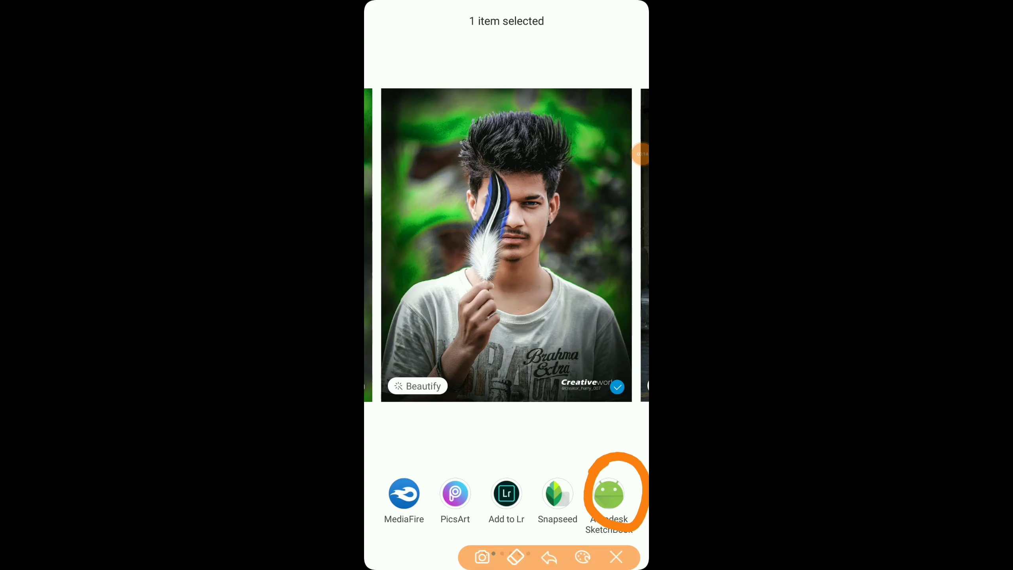
click(615, 556)
click(608, 493)
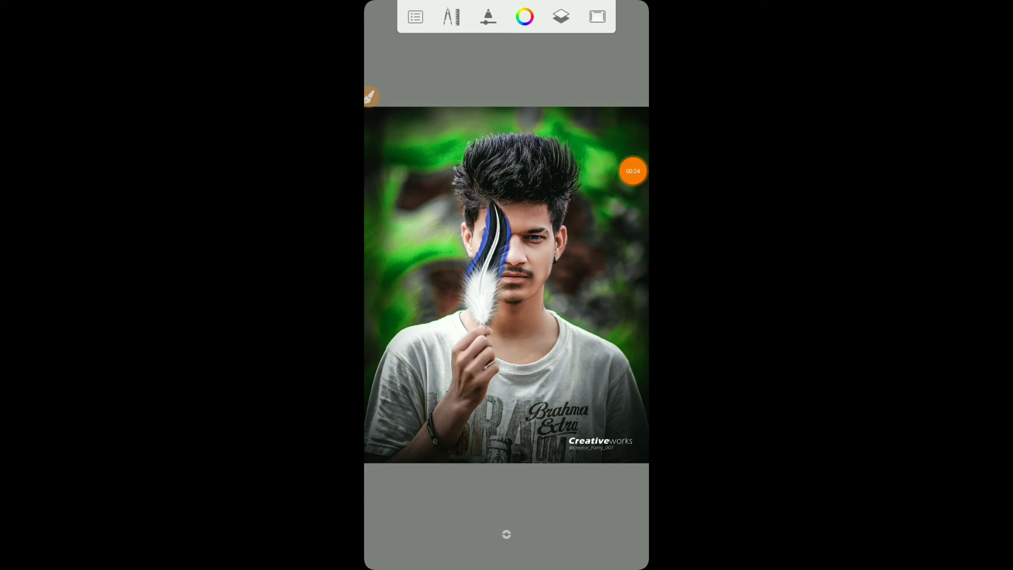
Bring up the extra tools menu (Selection, Transform, Fill, Text) over the portrait
click(371, 97)
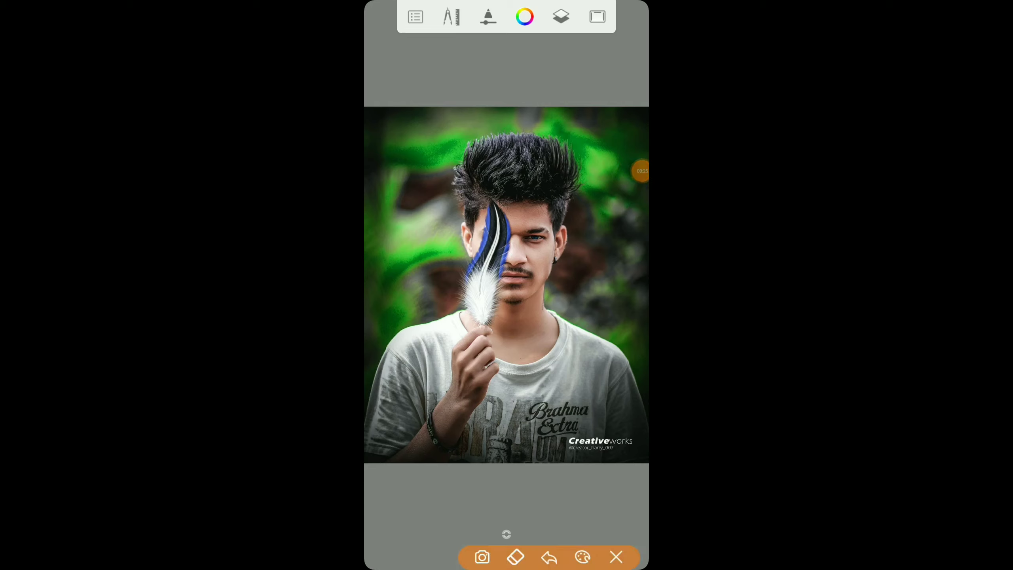
mouse_move(443, 3)
mouse_down()
mouse_move(437, 30)
mouse_move(470, 4)
mouse_up()
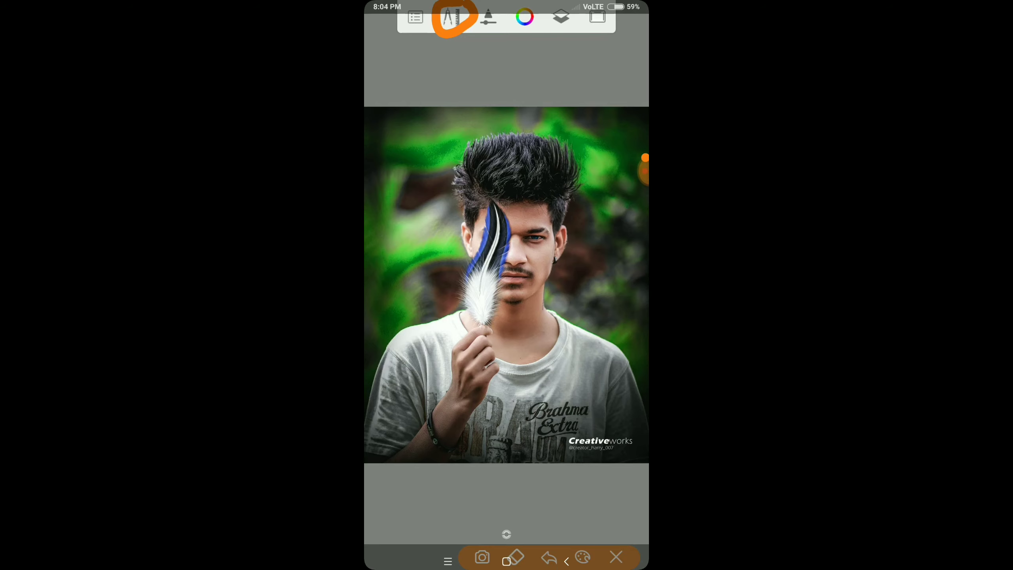
click(616, 556)
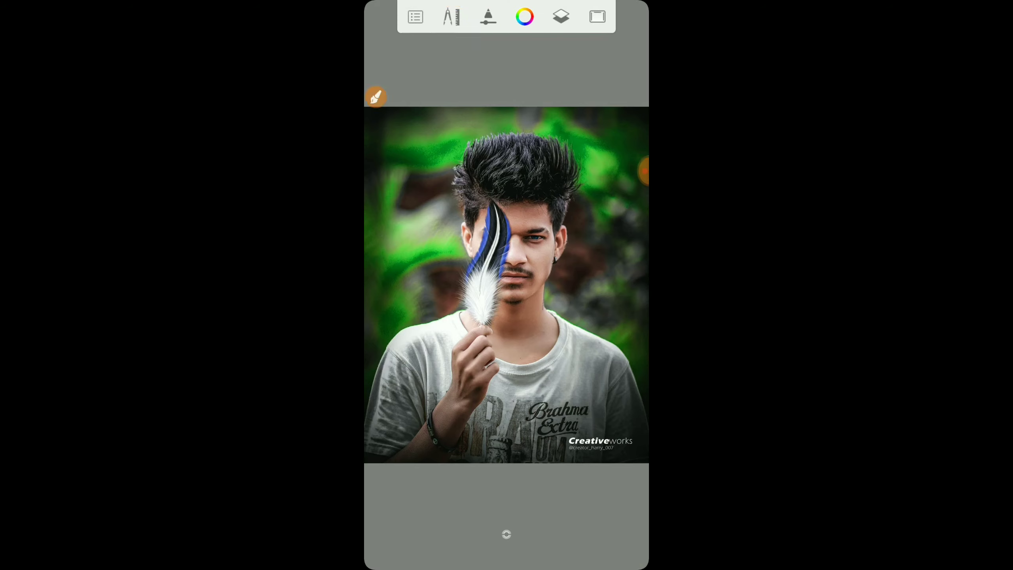
click(451, 17)
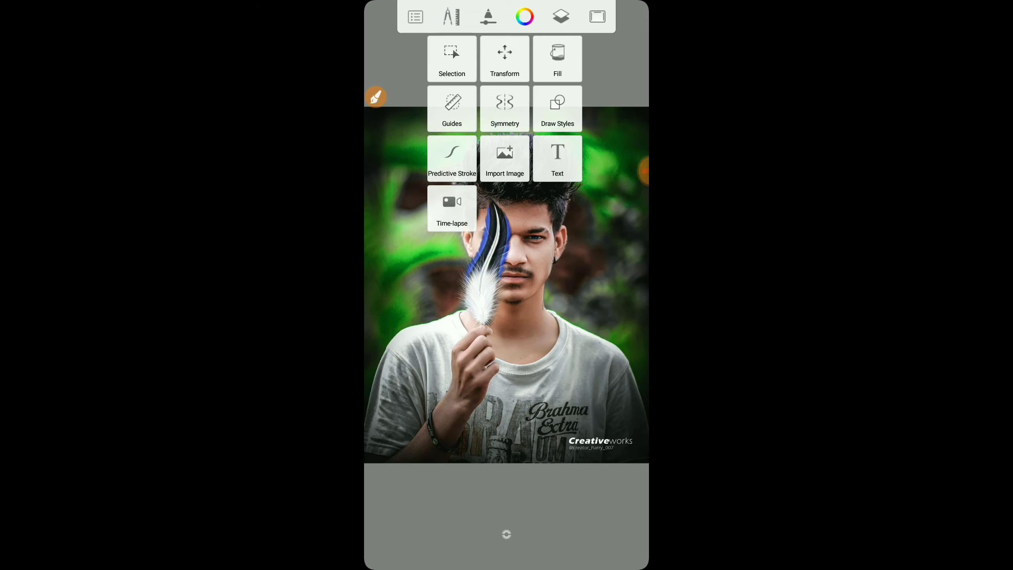
click(451, 16)
click(451, 16)
Select the Smudge Round Bristle Brush from the brush library
click(488, 17)
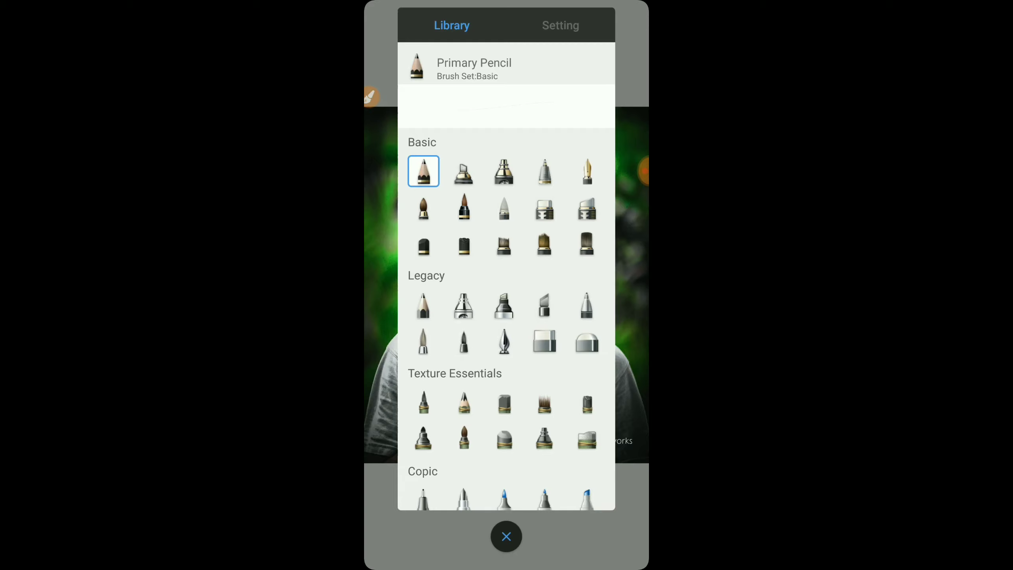
scroll(504, 319, down, 5)
scroll(503, 319, down, 2)
scroll(503, 319, down, 8)
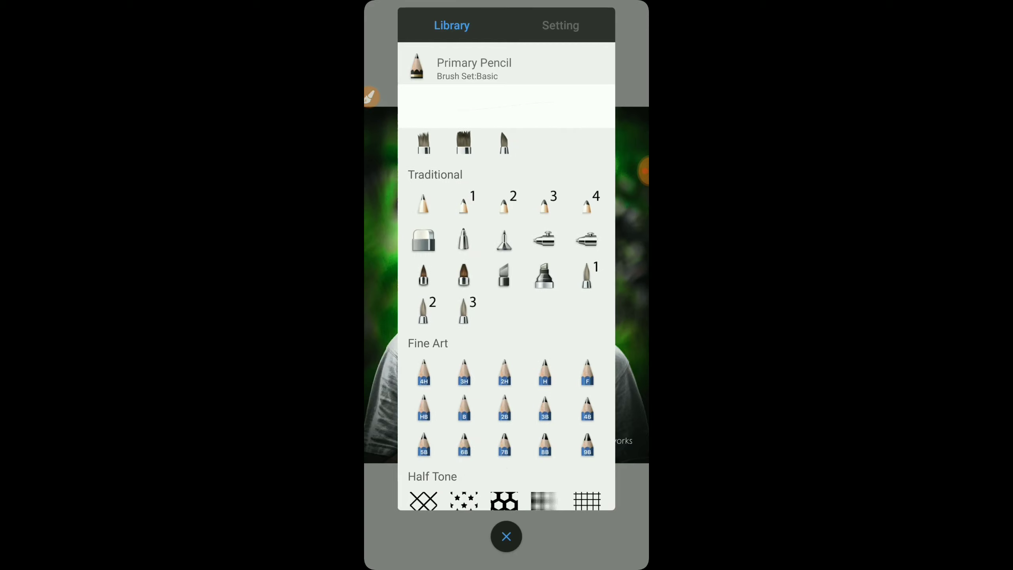
scroll(503, 319, down, 5)
scroll(503, 319, down, 3)
scroll(503, 319, down, 4)
scroll(503, 319, down, 5)
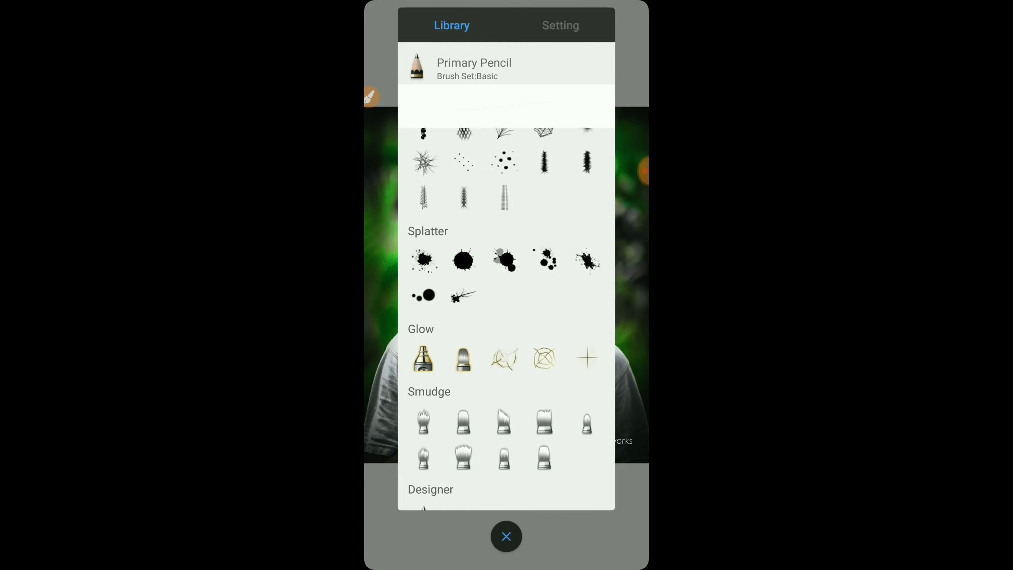
scroll(504, 320, down, 2)
scroll(504, 320, down, 2)
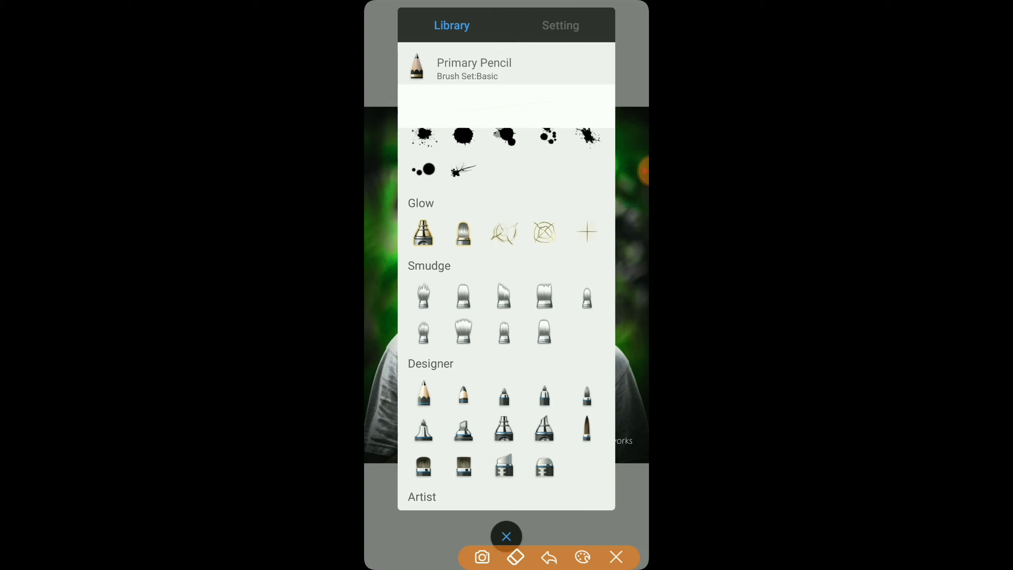
click(616, 556)
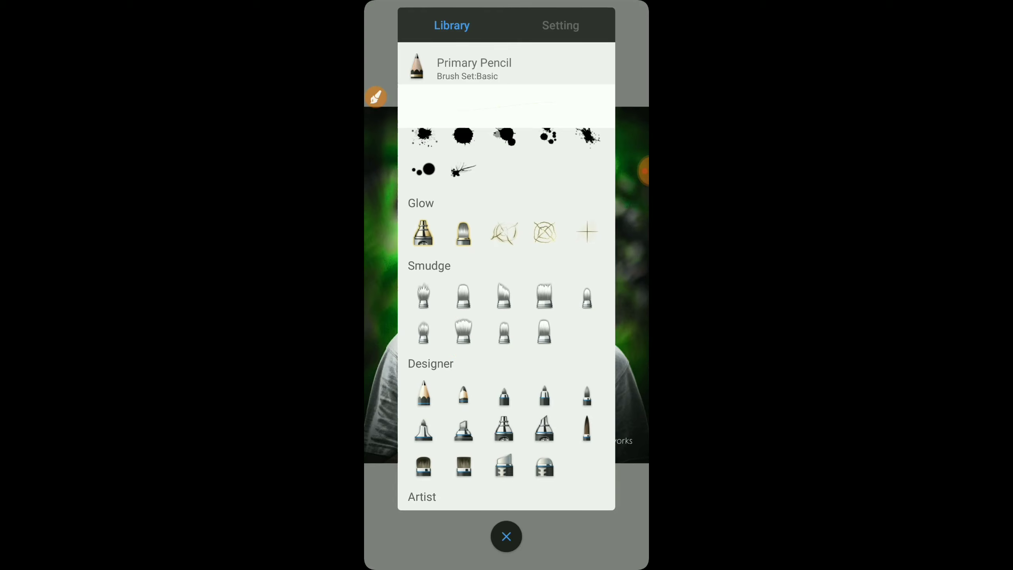
click(463, 330)
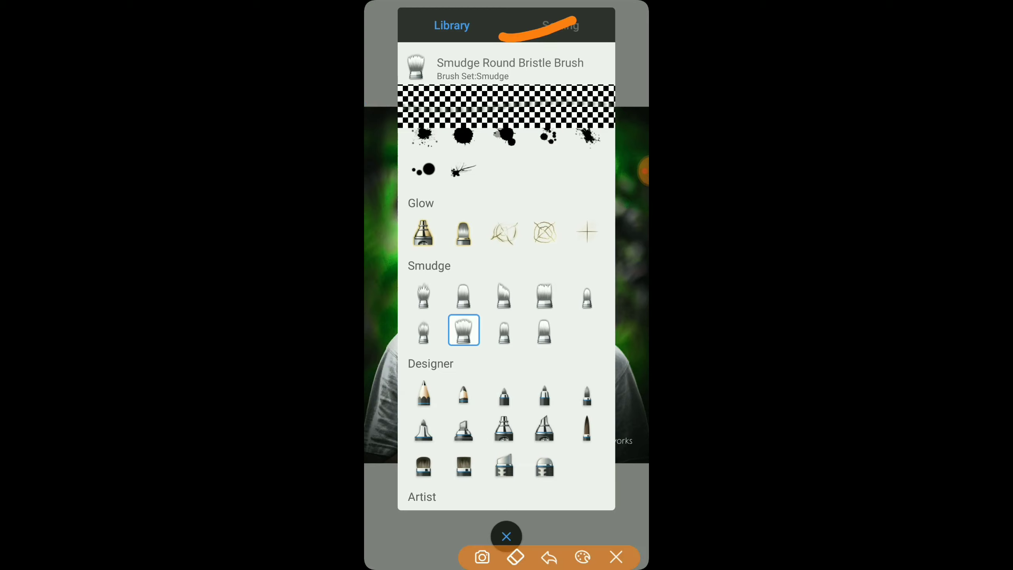
Set the smudge brush to size 2.9, flow 33% and strength 19%
click(616, 556)
click(561, 25)
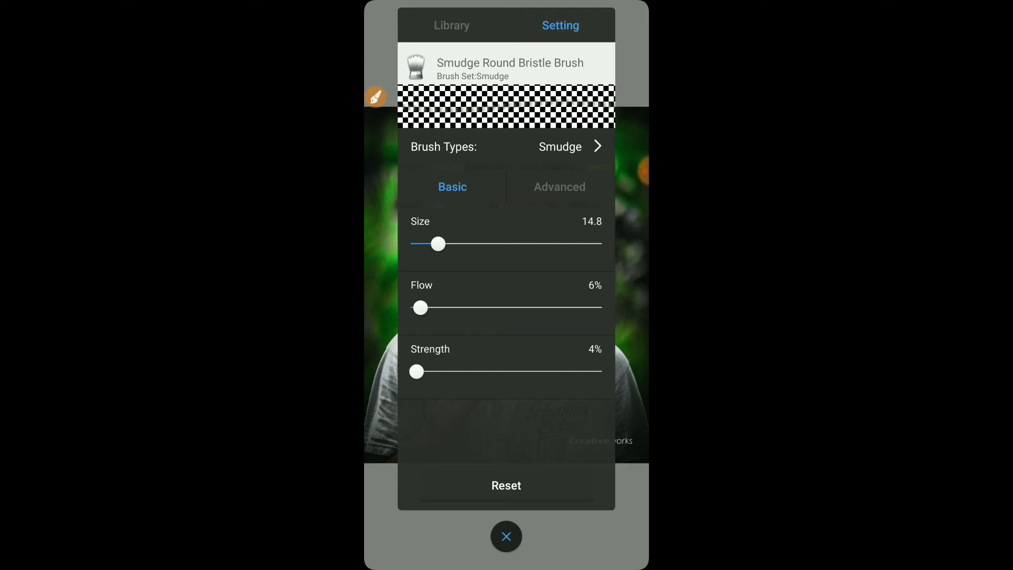
drag(422, 244, 416, 244)
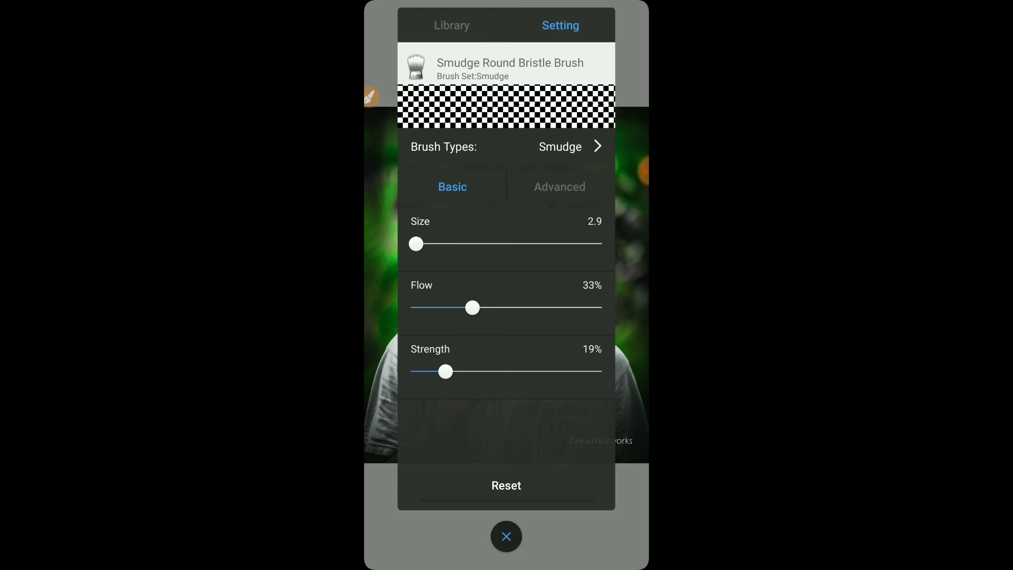
click(506, 536)
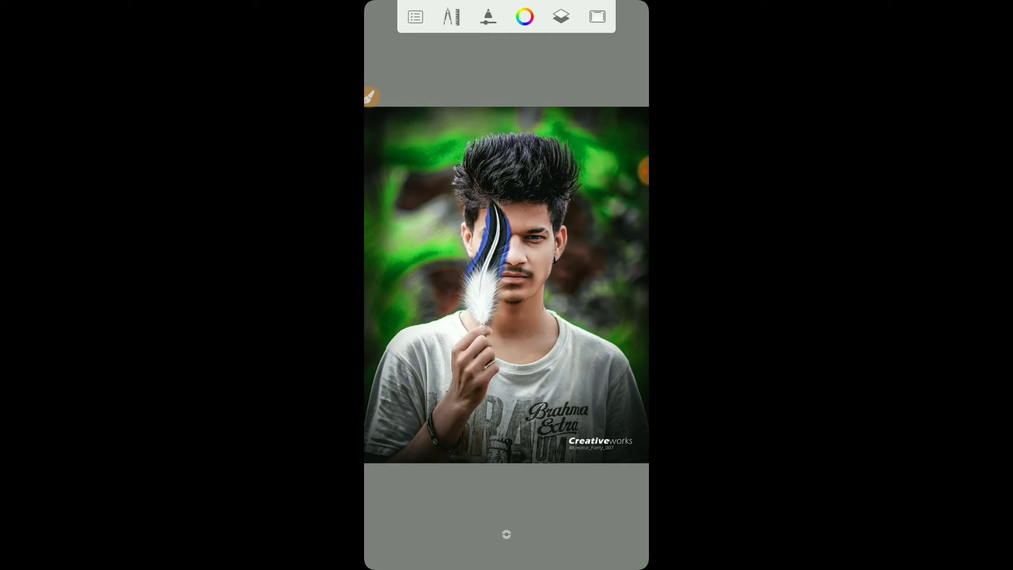
Zoom in on the hair and raise the smudge brush size to 5.7
scroll(506, 285, up, 5)
scroll(506, 285, up, 5)
scroll(506, 284, up, 3)
scroll(506, 285, up, 2)
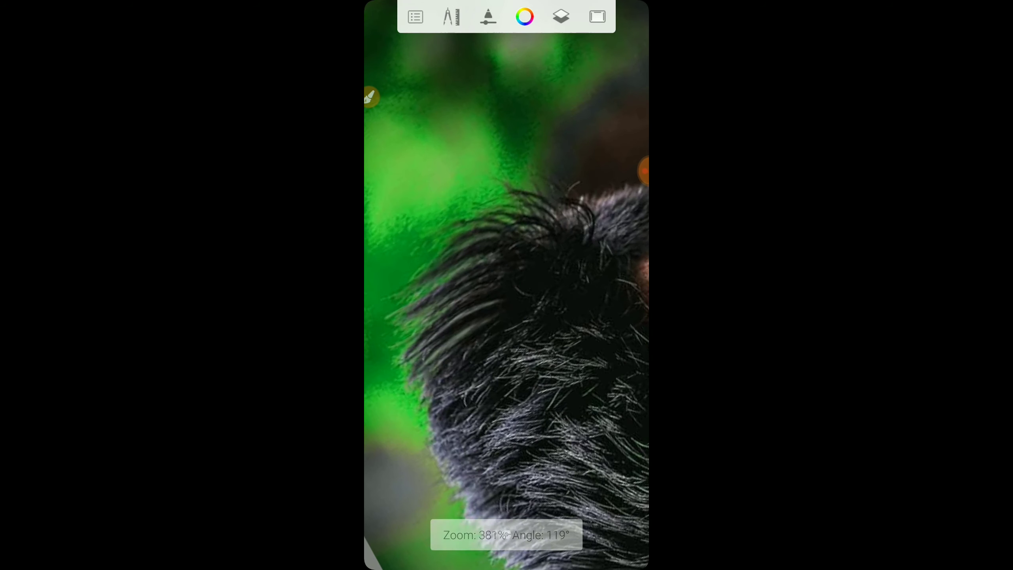
click(488, 17)
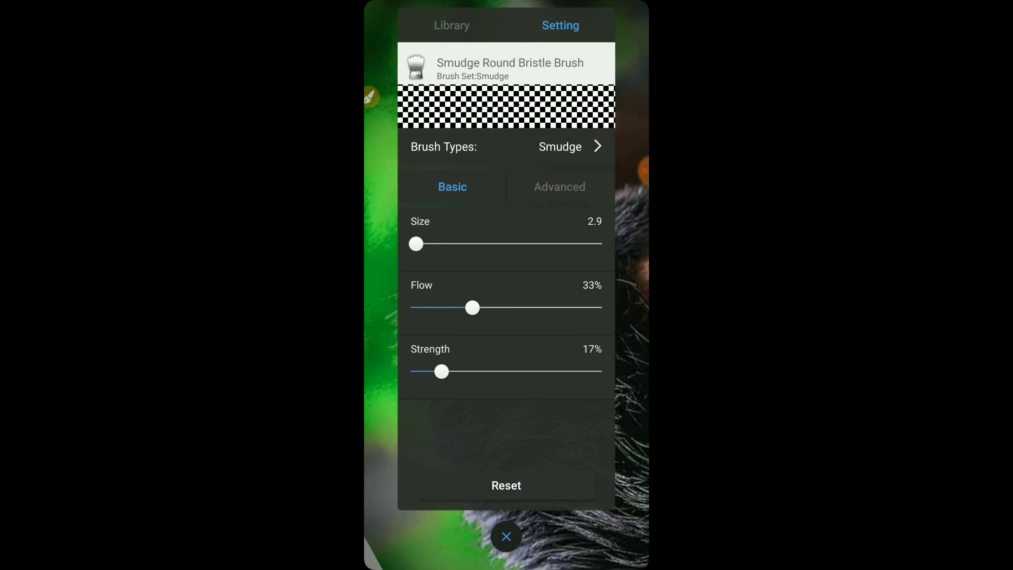
drag(419, 243, 424, 244)
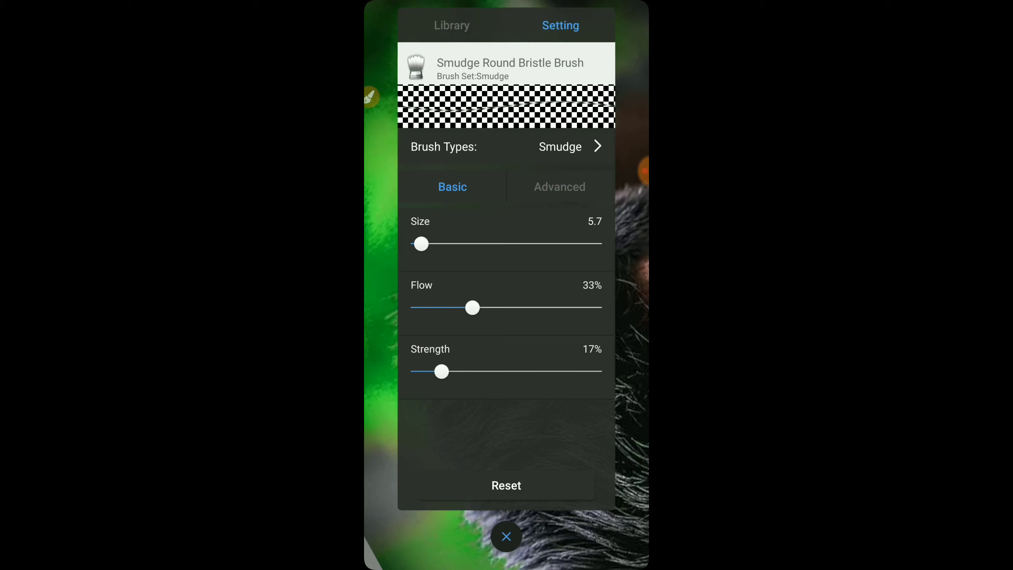
click(506, 536)
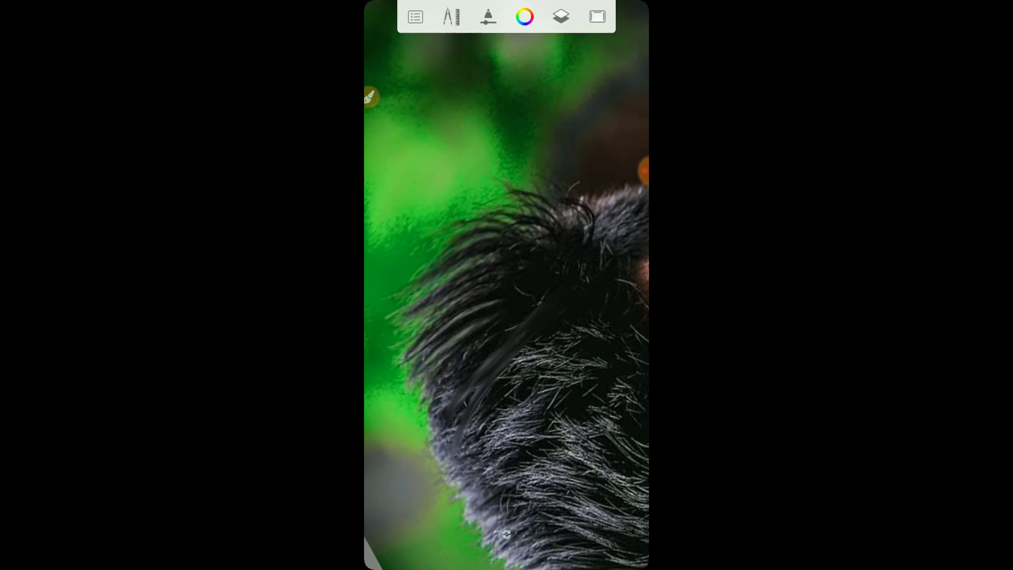
scroll(506, 284, up, 3)
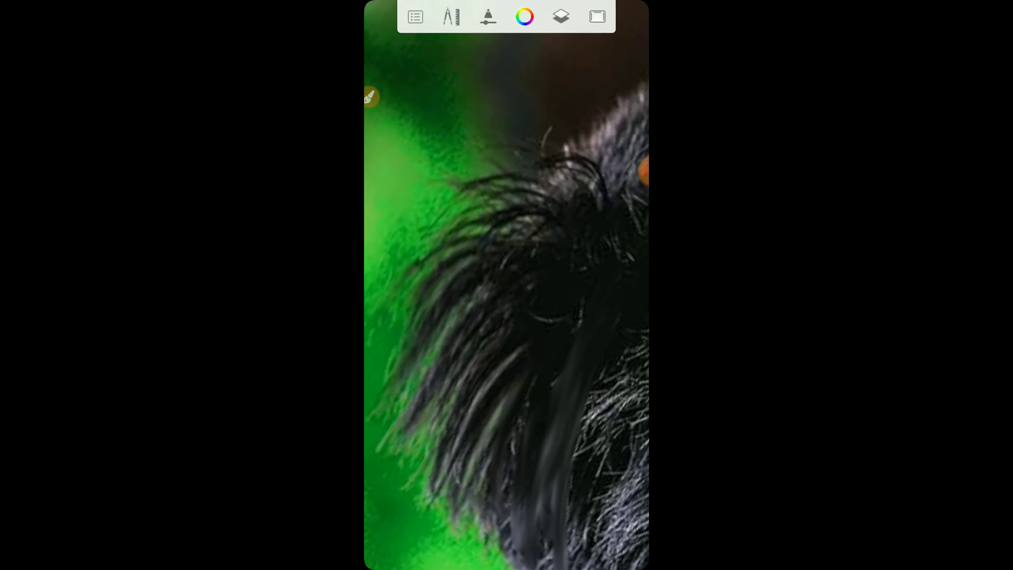
scroll(507, 284, down, 3)
scroll(506, 285, down, 3)
scroll(506, 284, up, 3)
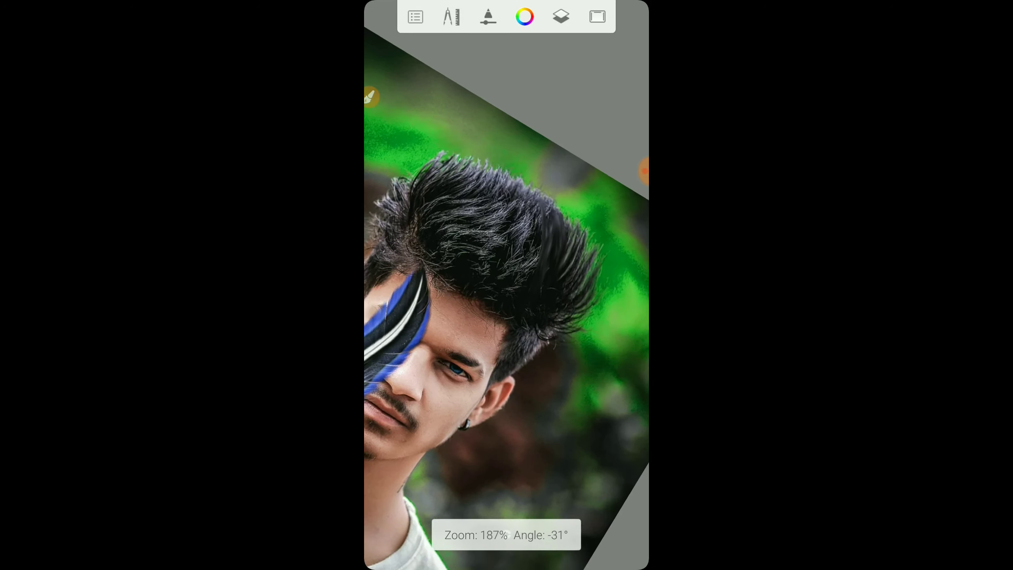
scroll(506, 285, up, 3)
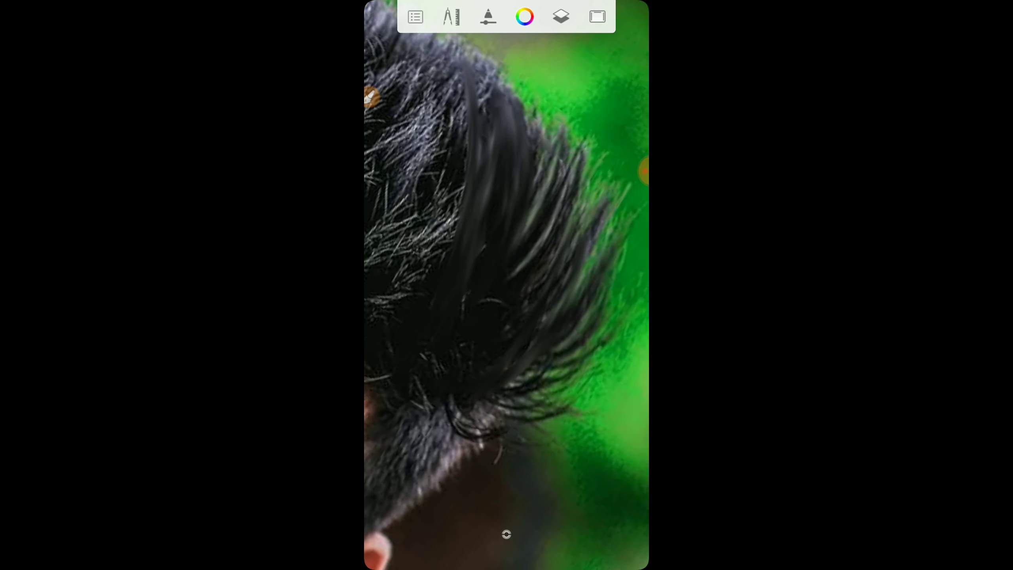
Smudge the hair's left edge into smooth strands
drag(506, 284, 459, 236)
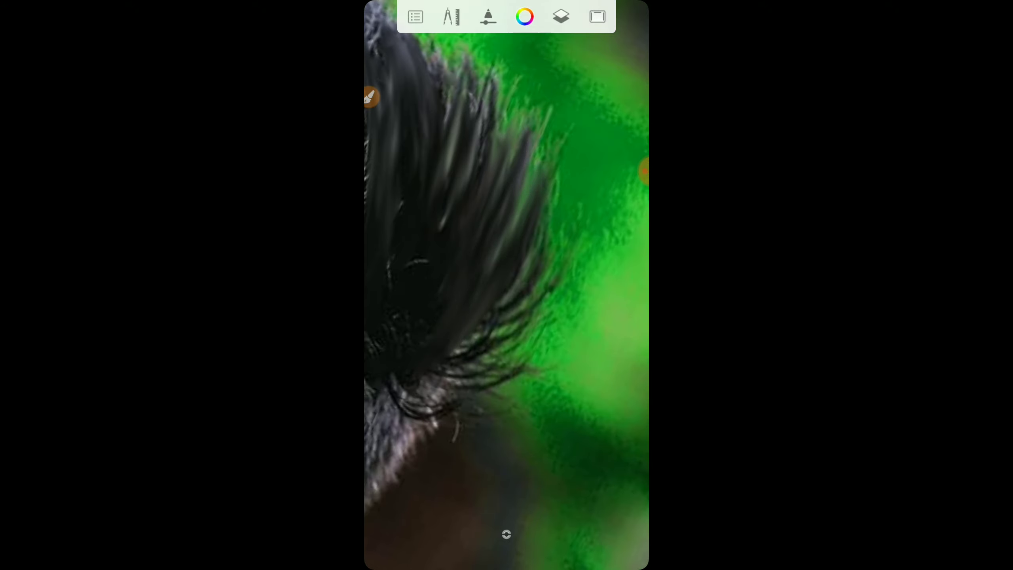
scroll(506, 285, down, 3)
mouse_move(507, 285)
mouse_down()
mouse_move(479, 319)
mouse_move(551, 255)
mouse_up()
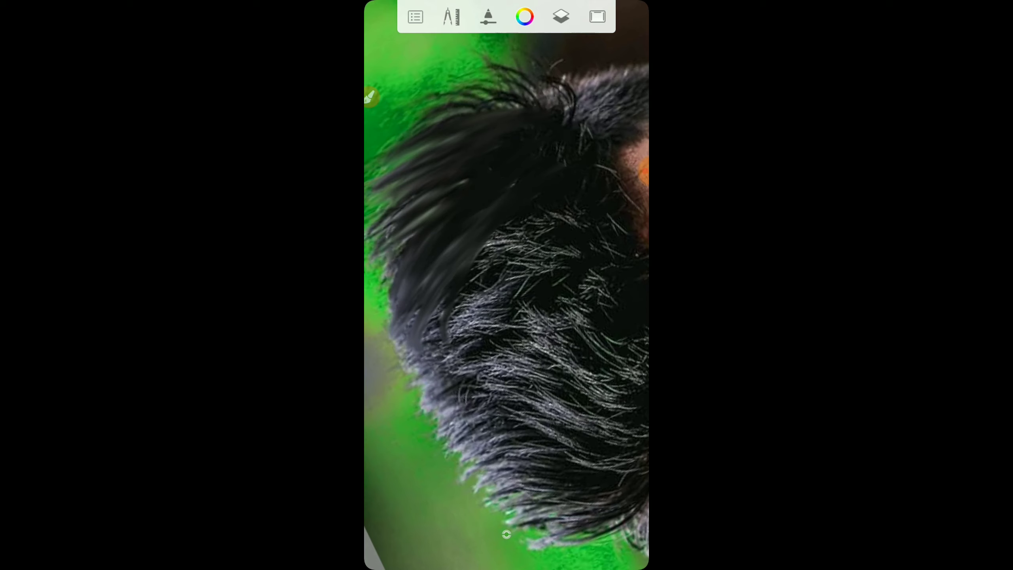
drag(506, 284, 547, 343)
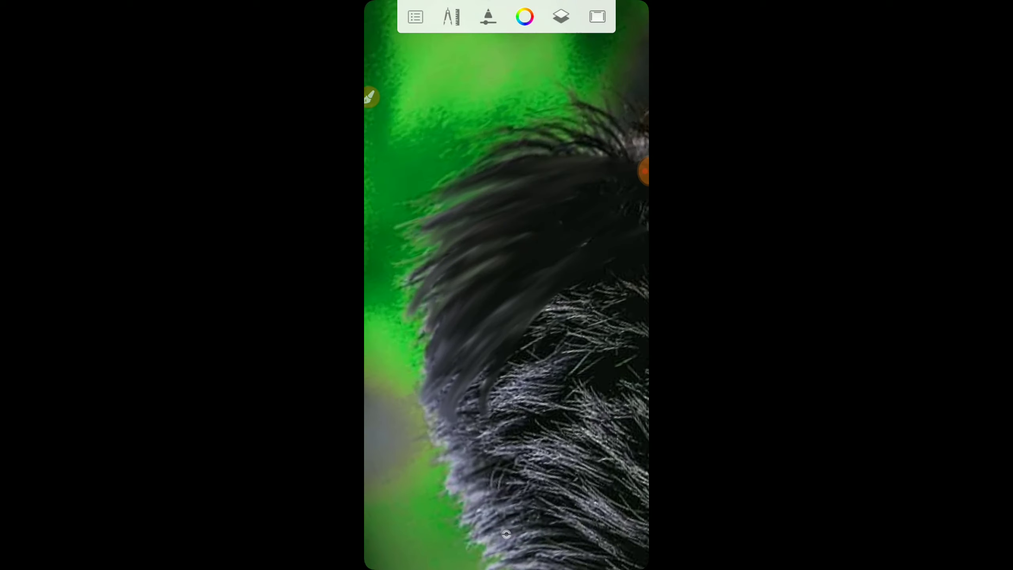
drag(474, 247, 403, 279)
drag(431, 295, 415, 340)
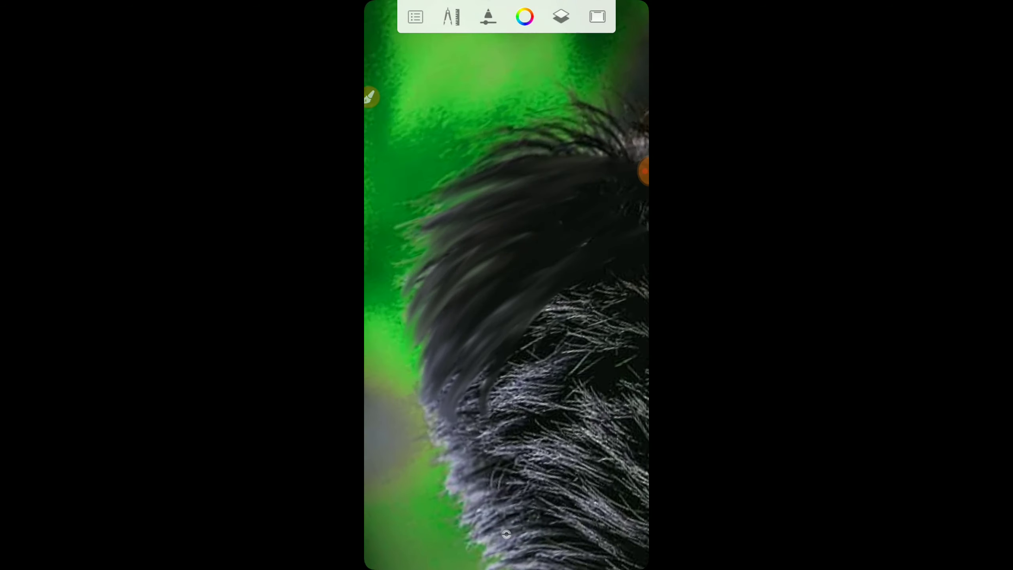
mouse_move(506, 285)
mouse_down()
mouse_move(479, 319)
mouse_move(518, 359)
mouse_move(538, 279)
mouse_move(518, 259)
mouse_move(519, 283)
mouse_move(450, 355)
mouse_up()
Blend the hair's upper curve into the green background with long smooth streaks
drag(578, 231, 455, 339)
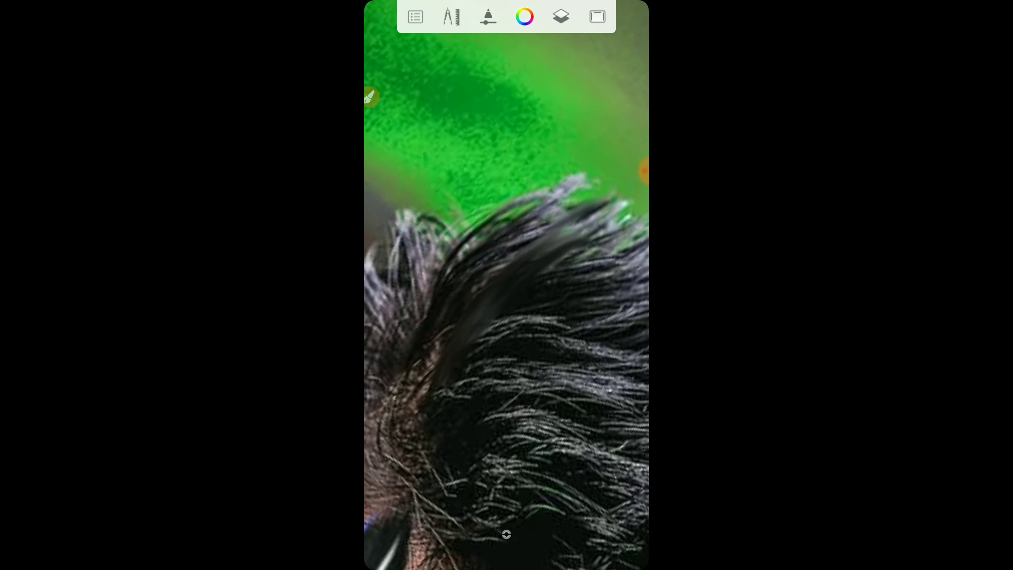
mouse_move(591, 208)
mouse_down()
mouse_move(487, 276)
mouse_move(463, 275)
mouse_up()
drag(567, 188, 455, 259)
drag(602, 170, 451, 272)
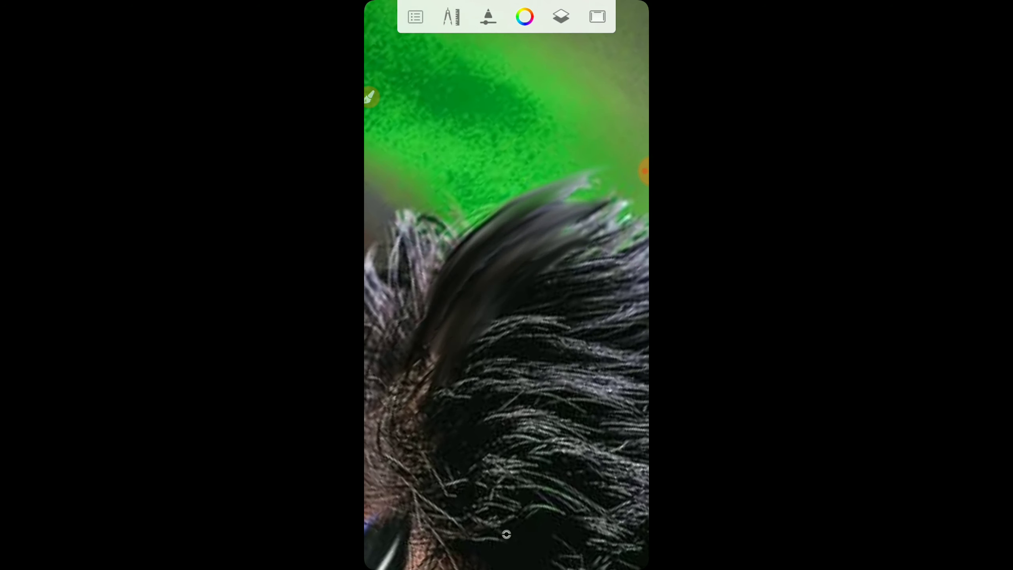
drag(638, 191, 507, 264)
drag(507, 319, 506, 279)
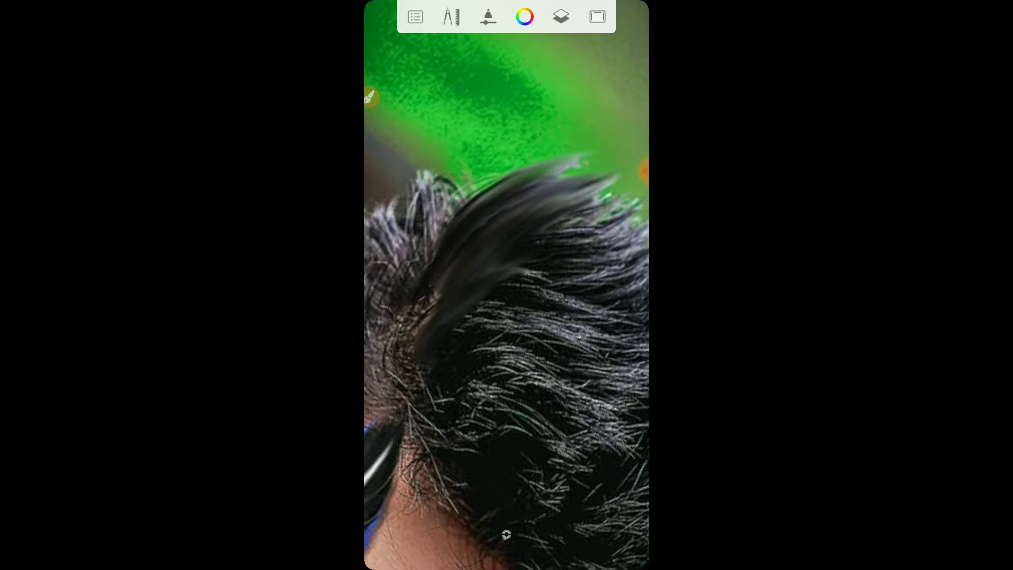
mouse_move(559, 259)
mouse_down()
mouse_move(499, 303)
mouse_move(506, 216)
mouse_up()
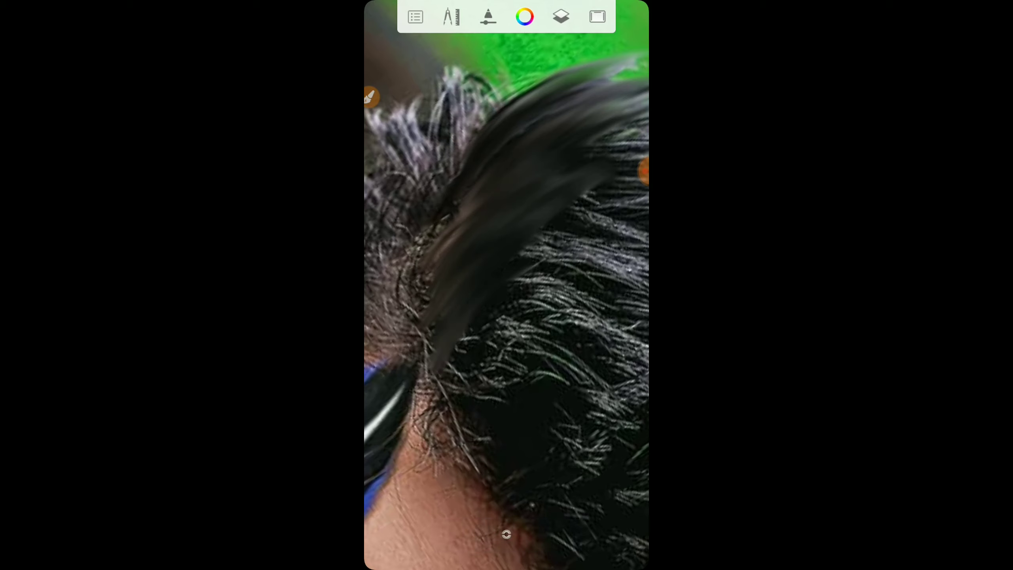
drag(566, 240, 463, 379)
mouse_move(586, 259)
mouse_down()
mouse_move(475, 379)
mouse_move(491, 360)
mouse_up()
drag(506, 319, 507, 200)
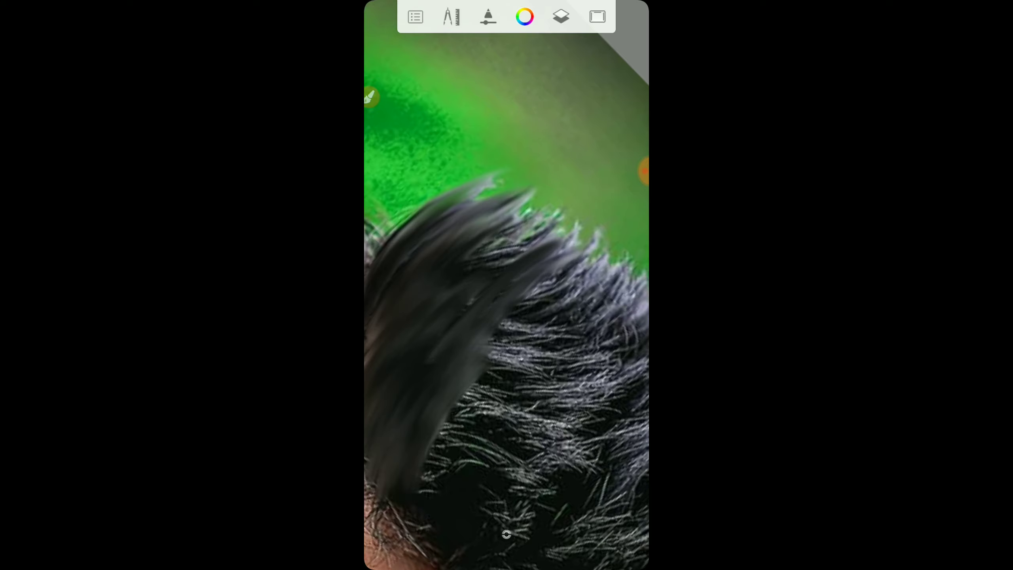
Smooth the grey strands near the face into the dark hair
drag(507, 319, 518, 279)
mouse_move(590, 244)
mouse_down()
mouse_move(511, 295)
mouse_move(491, 279)
mouse_up()
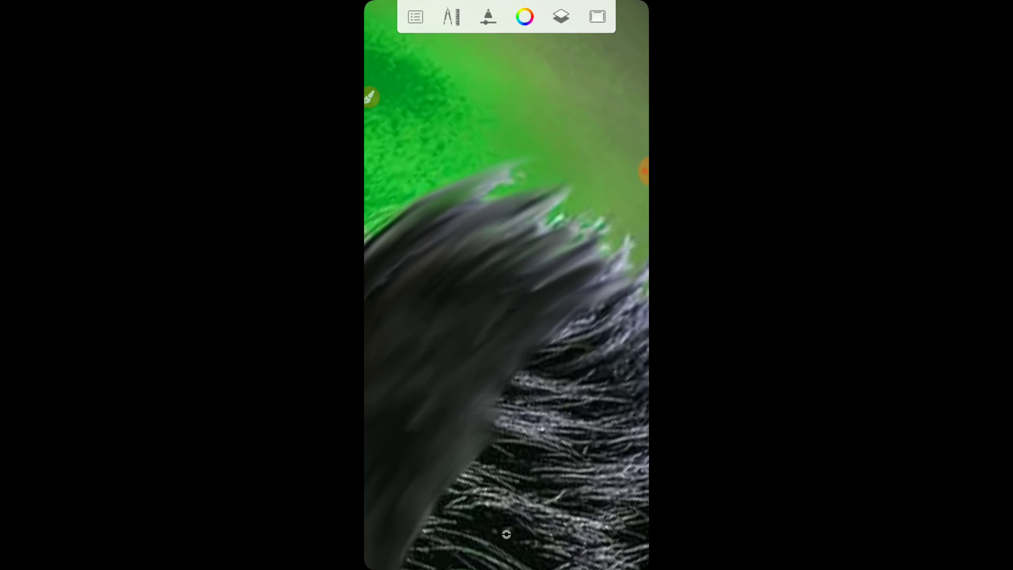
mouse_move(507, 319)
mouse_down()
mouse_move(518, 240)
mouse_move(507, 340)
mouse_move(506, 199)
mouse_up()
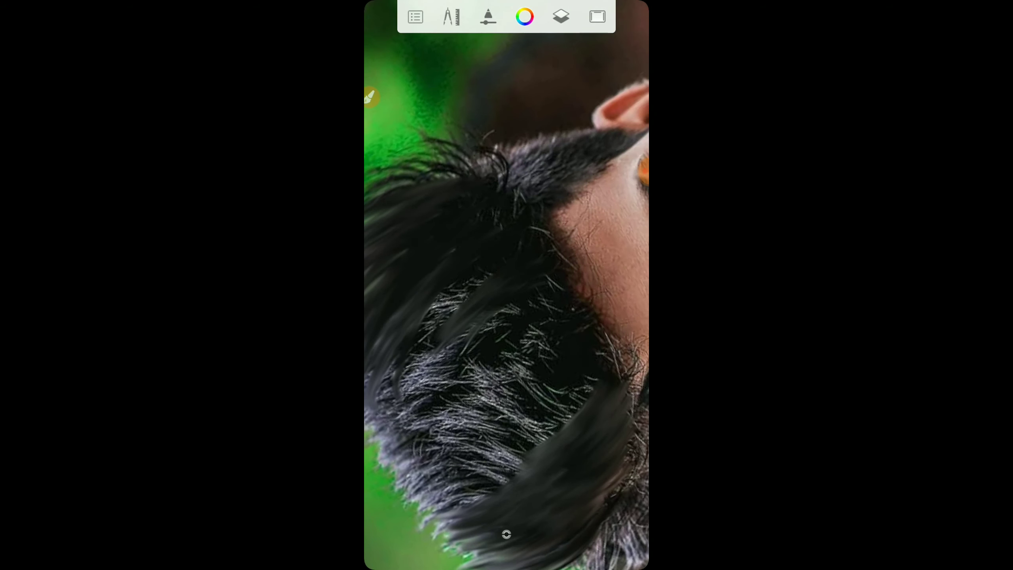
drag(506, 319, 507, 239)
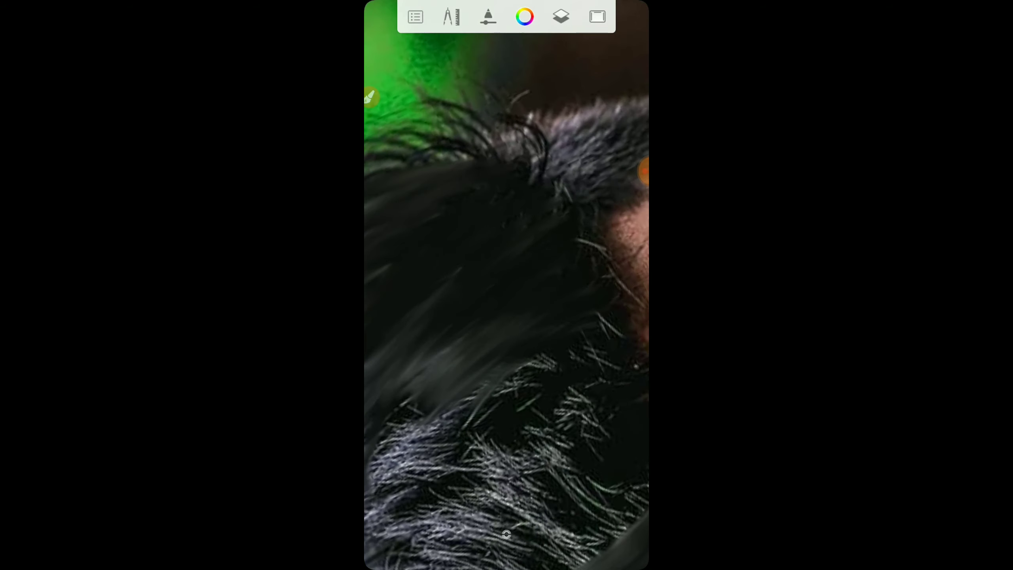
drag(507, 319, 506, 279)
drag(431, 403, 514, 299)
drag(411, 419, 487, 291)
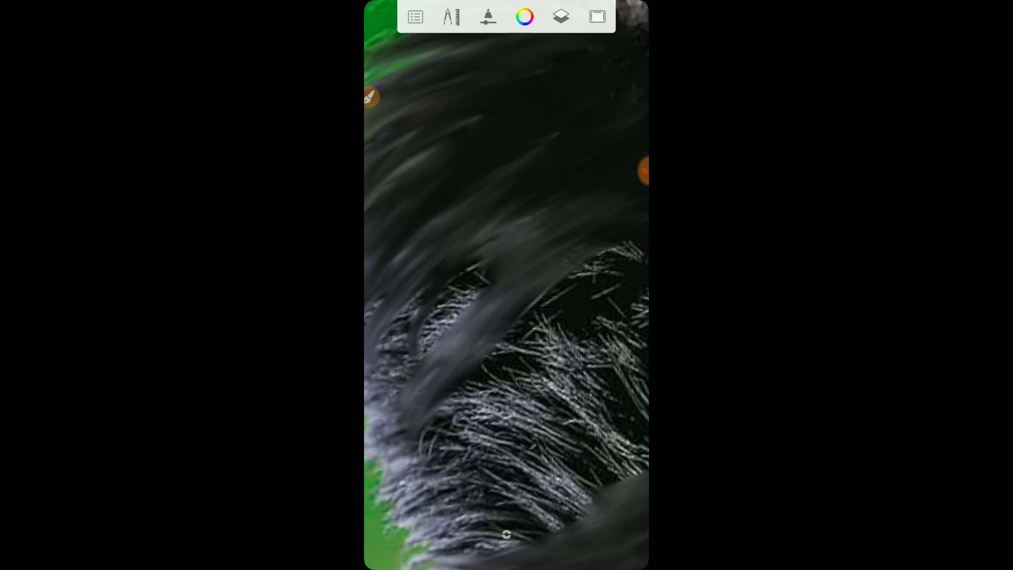
mouse_move(403, 379)
mouse_down()
mouse_move(490, 272)
mouse_move(474, 259)
mouse_move(506, 319)
mouse_up()
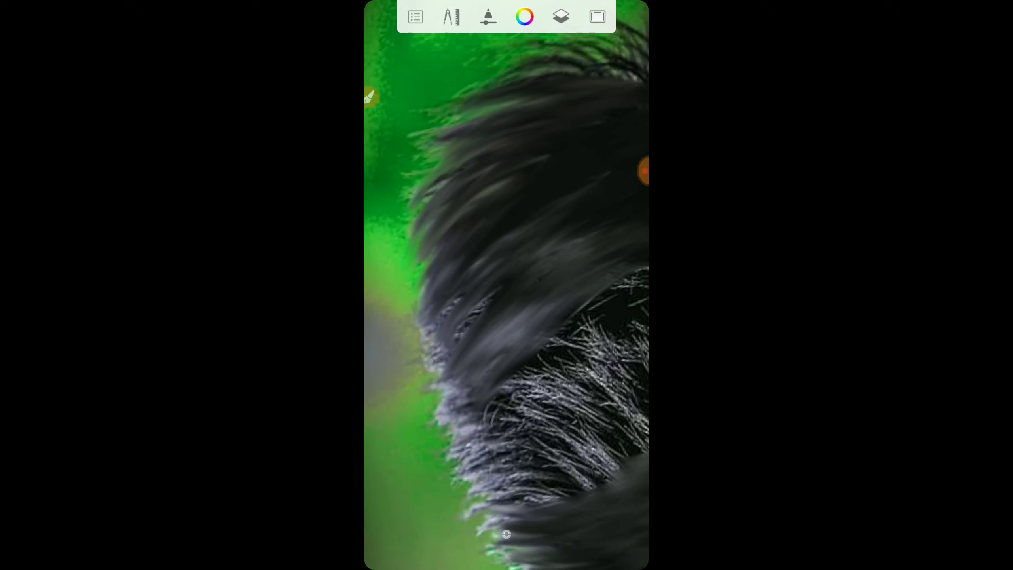
mouse_move(427, 365)
mouse_down()
mouse_move(494, 292)
mouse_move(506, 320)
mouse_move(506, 279)
mouse_up()
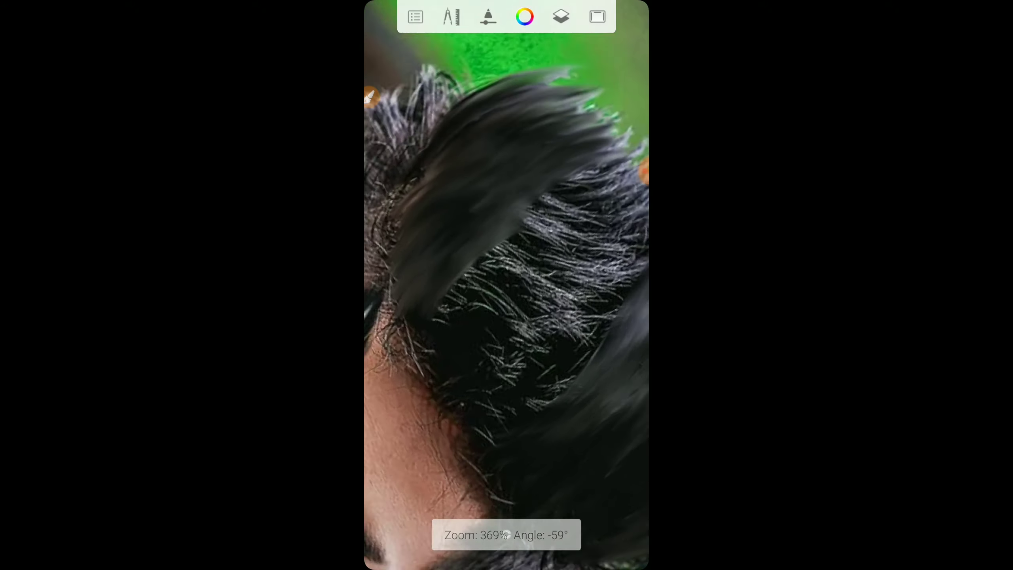
Blend the light grey strands on top of the hair into dark hair
drag(450, 307, 558, 219)
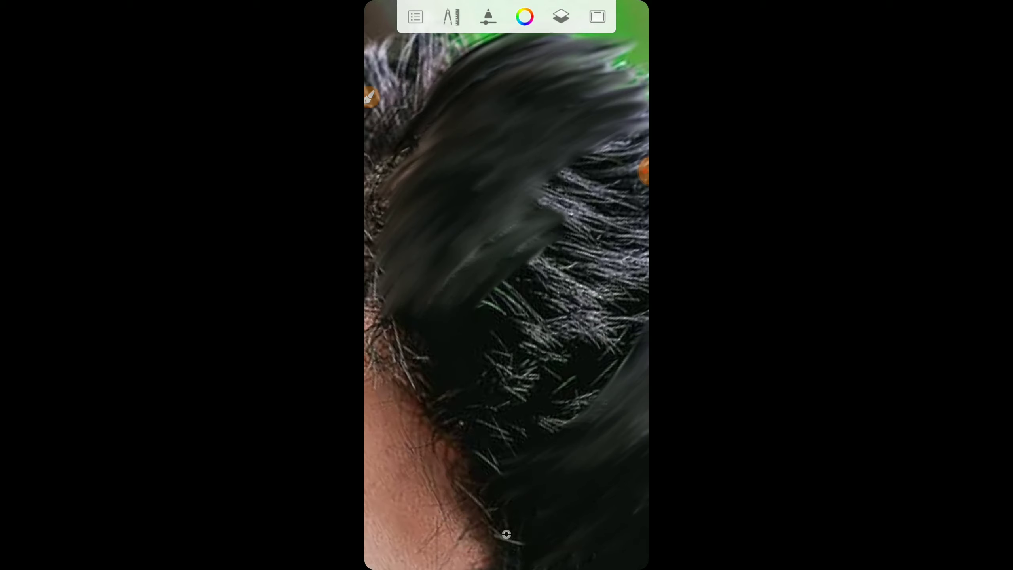
drag(494, 312, 602, 238)
drag(494, 293, 606, 203)
drag(511, 256, 635, 168)
drag(522, 219, 602, 168)
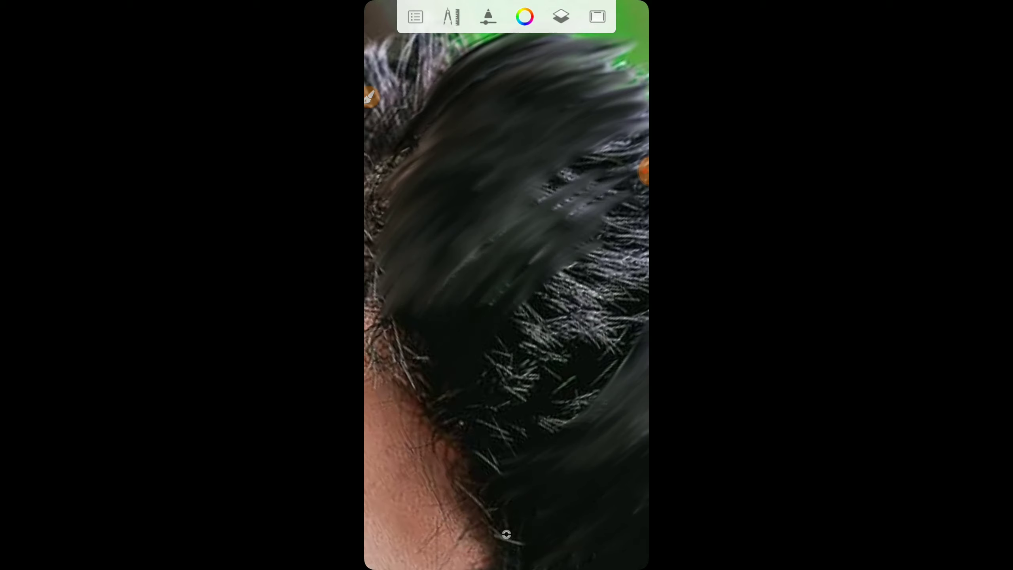
drag(550, 212, 622, 188)
drag(506, 279, 506, 320)
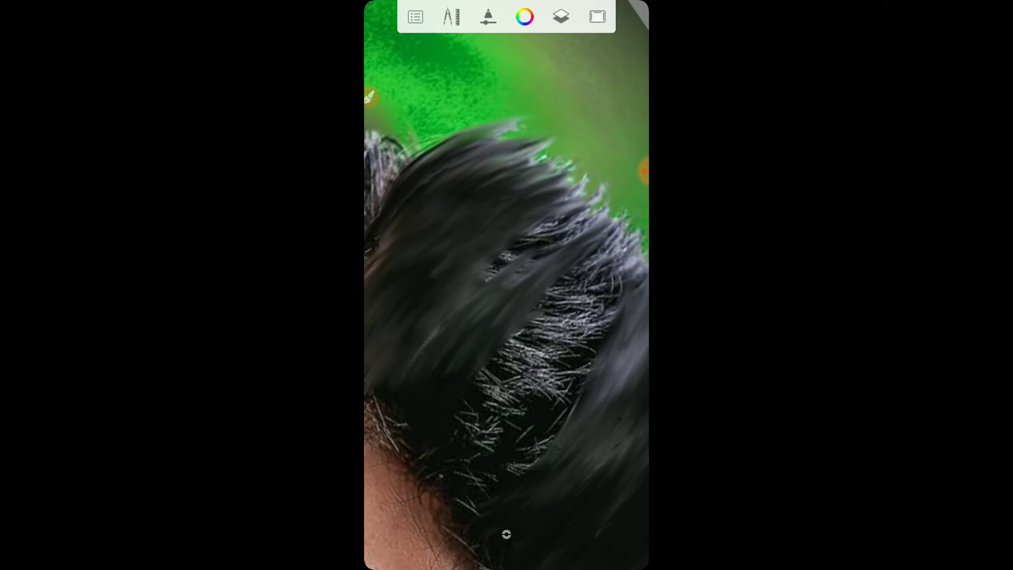
drag(534, 255, 598, 217)
drag(459, 307, 590, 207)
drag(494, 268, 578, 208)
scroll(506, 285, down, 5)
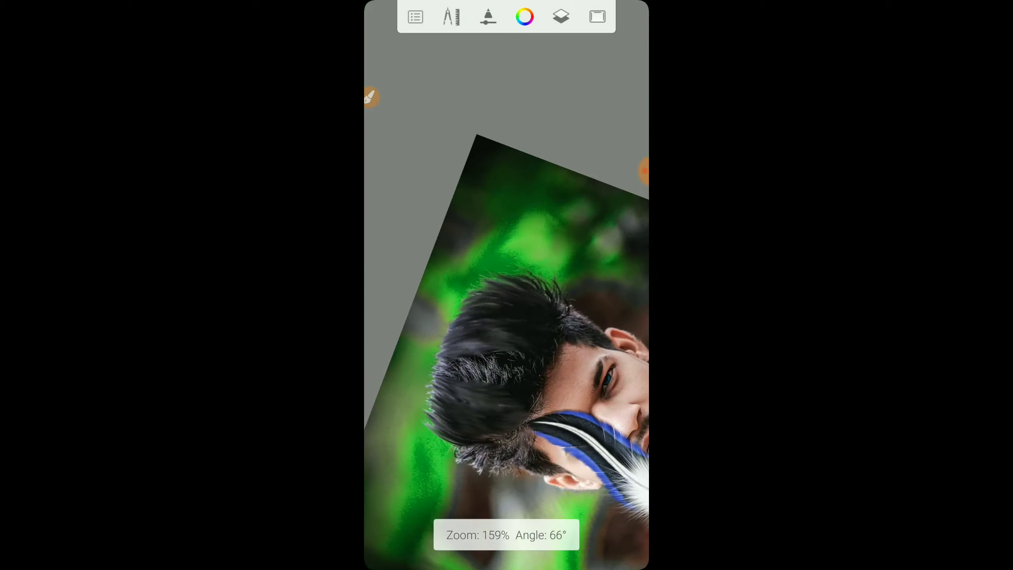
scroll(506, 285, up, 5)
scroll(506, 285, up, 5)
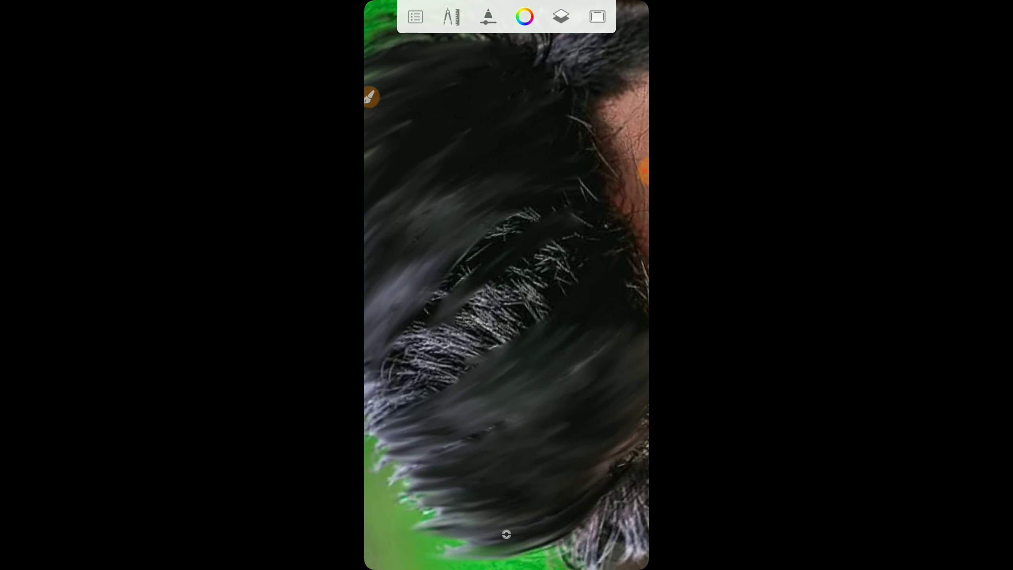
Cover the remaining grey strand streak with smooth dark hair
drag(534, 211, 435, 297)
drag(571, 267, 455, 371)
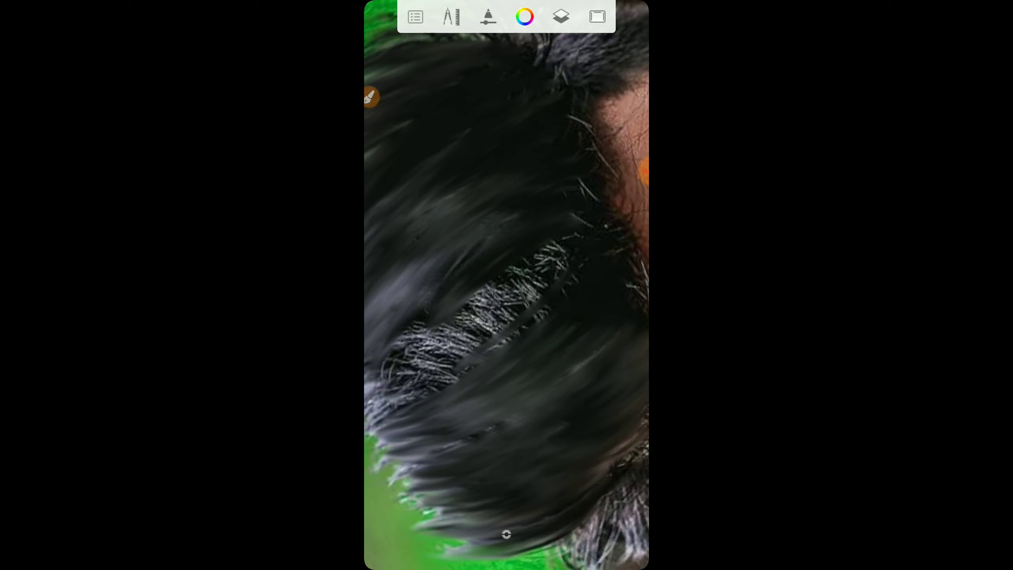
drag(546, 283, 384, 403)
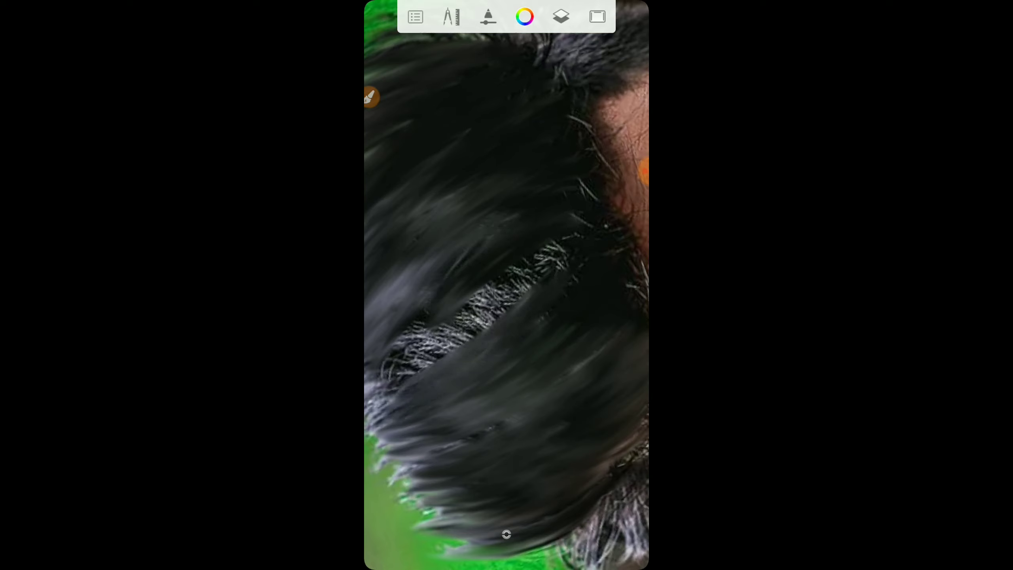
drag(459, 295, 378, 379)
mouse_move(567, 257)
mouse_down()
mouse_move(381, 387)
mouse_move(419, 360)
mouse_up()
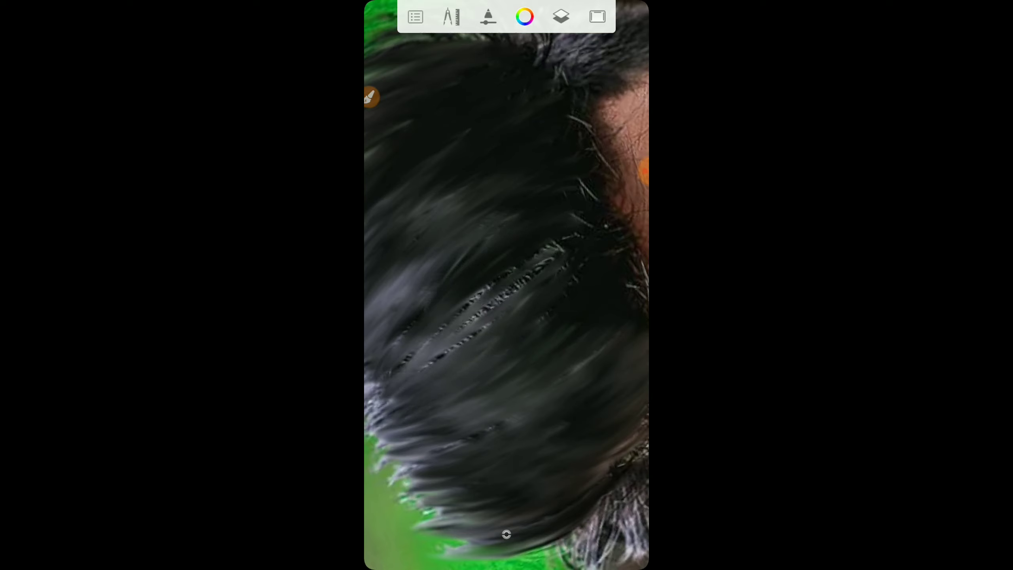
drag(553, 260, 454, 347)
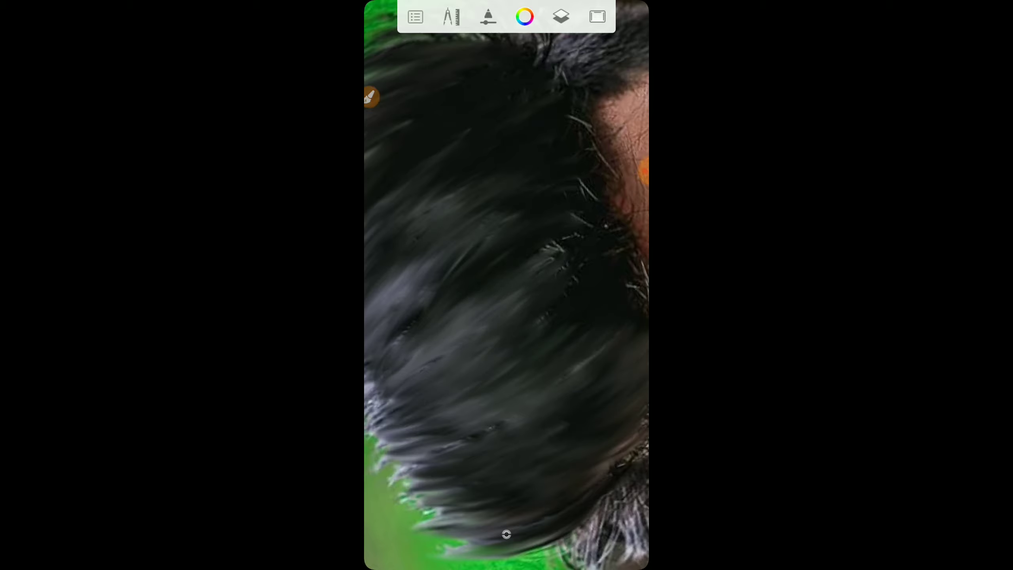
scroll(506, 285, up, 5)
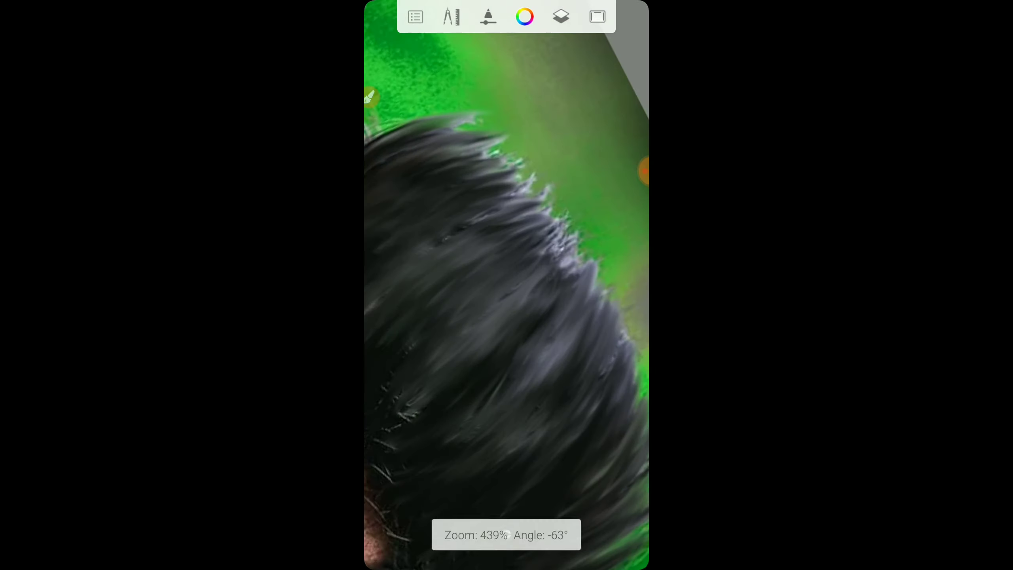
scroll(507, 285, down, 5)
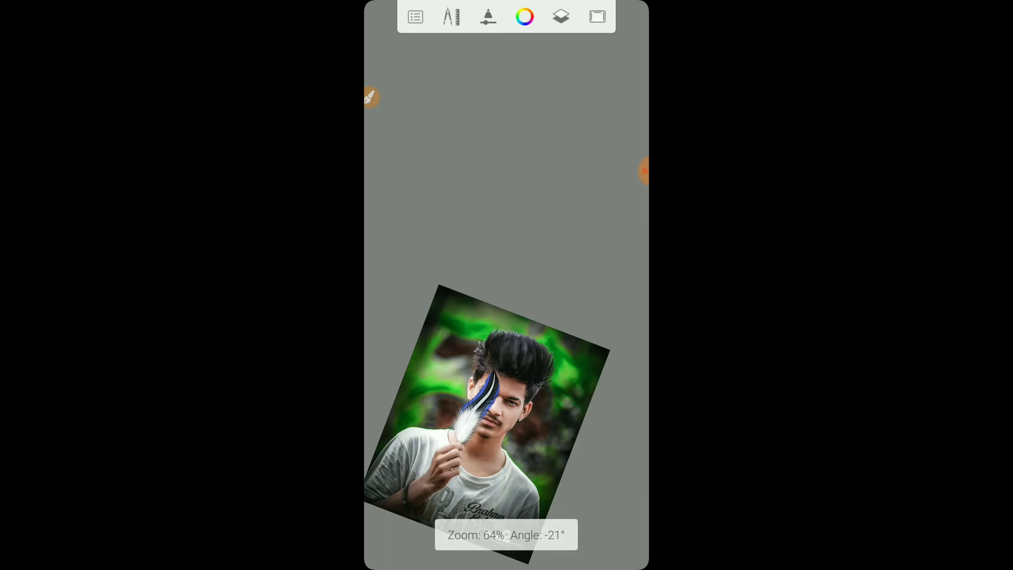
scroll(507, 284, up, 5)
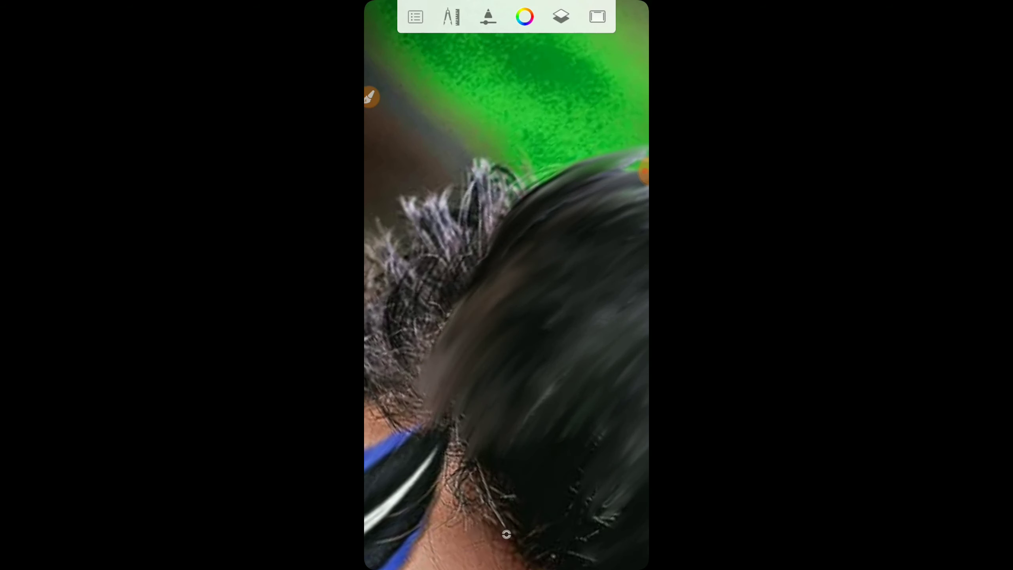
Zoom in and smooth the hair edge near the ear
scroll(506, 285, down, 5)
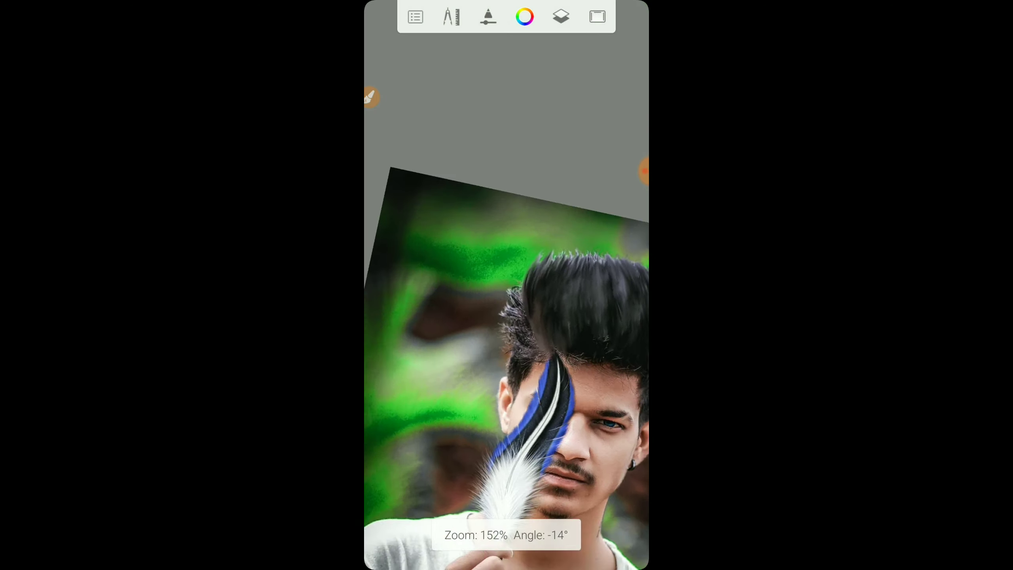
scroll(506, 285, up, 3)
scroll(506, 284, down, 5)
scroll(507, 285, up, 5)
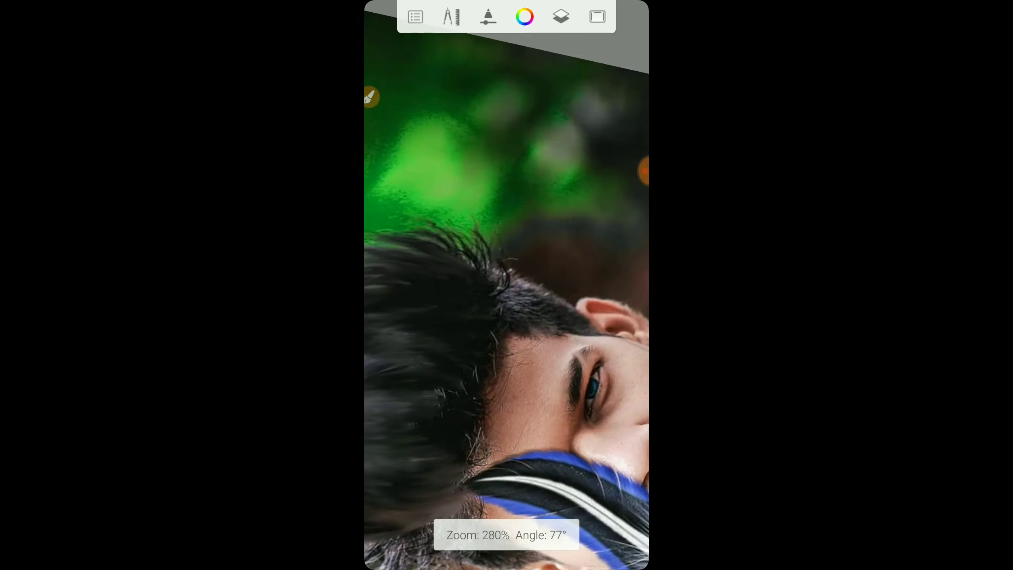
scroll(506, 285, up, 3)
scroll(507, 285, up, 2)
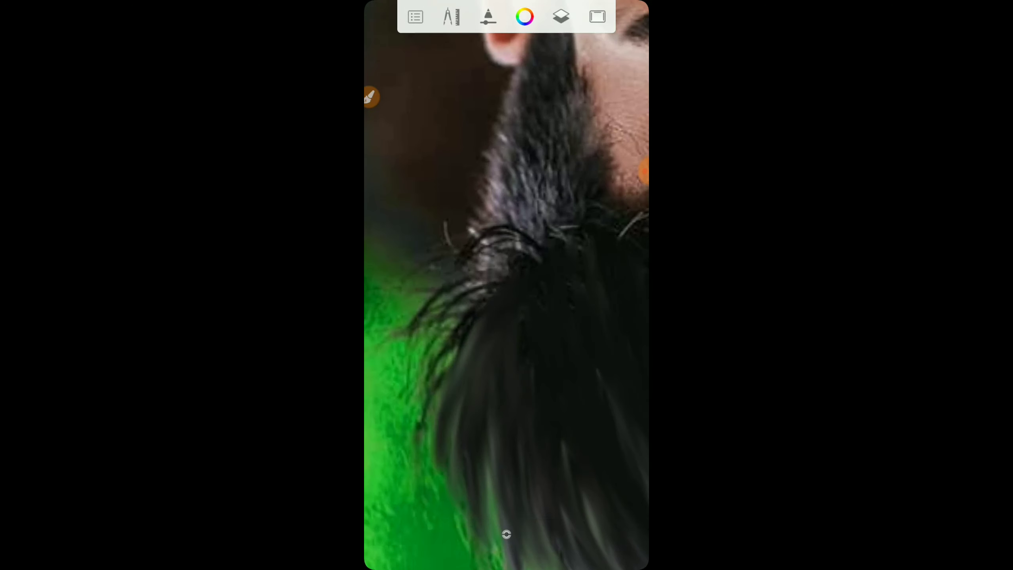
scroll(506, 285, up, 2)
scroll(507, 285, up, 2)
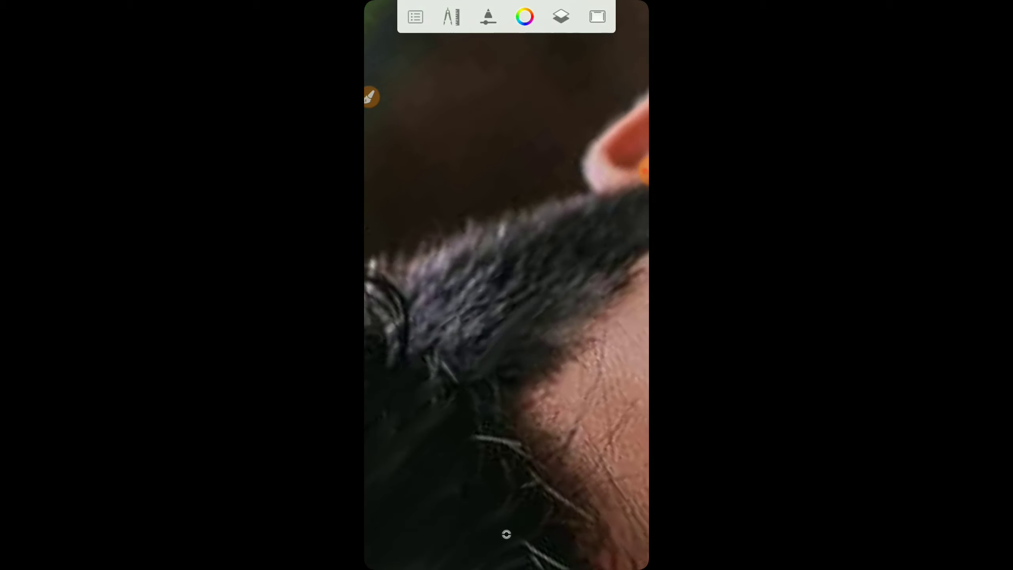
drag(475, 319, 534, 263)
drag(435, 311, 526, 251)
drag(427, 275, 546, 200)
Smear a dark hair strand down over the ear and across the neck edge
scroll(507, 284, down, 3)
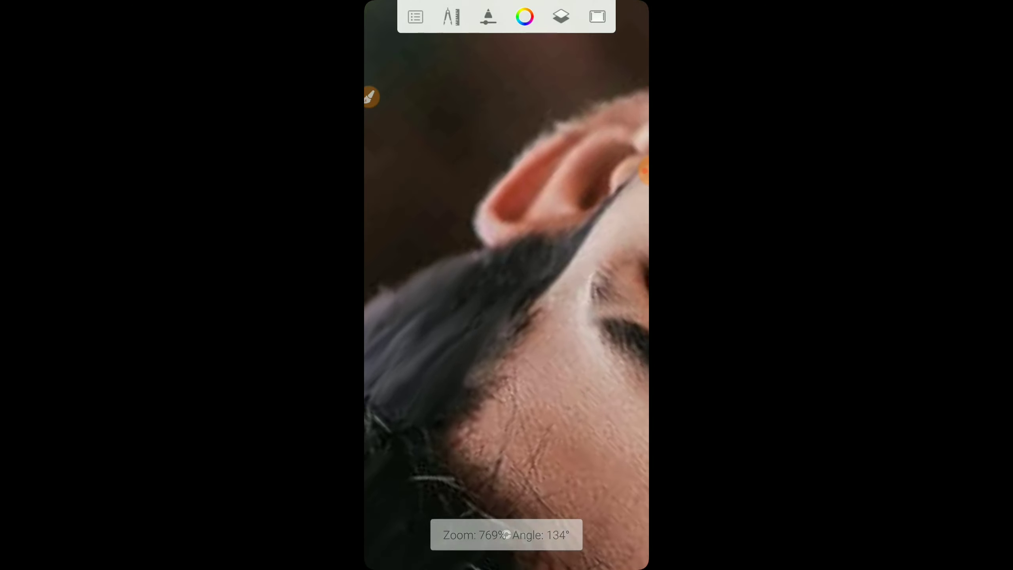
scroll(506, 285, down, 2)
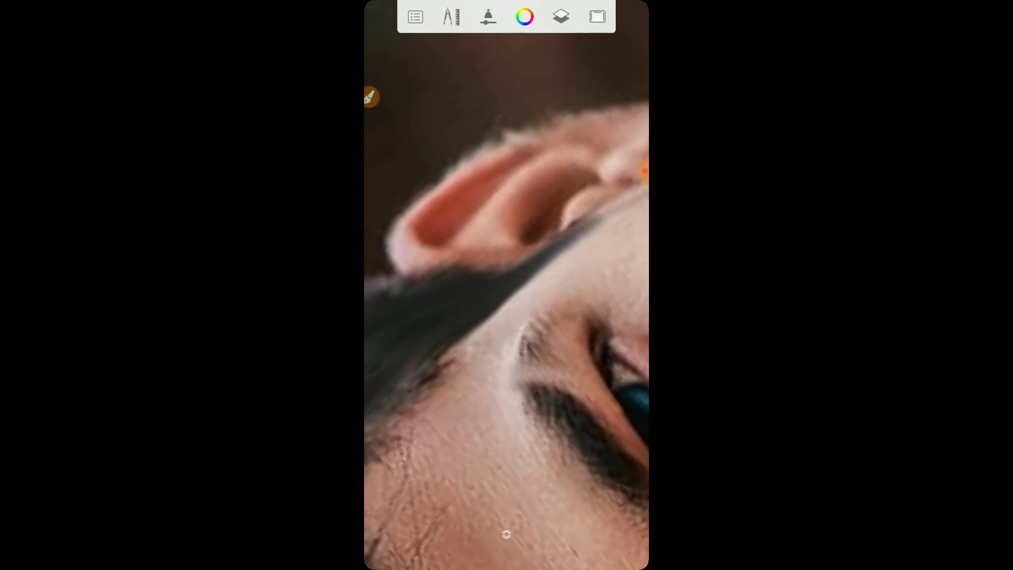
scroll(506, 285, down, 3)
scroll(506, 285, down, 2)
scroll(506, 285, up, 3)
scroll(506, 285, up, 3)
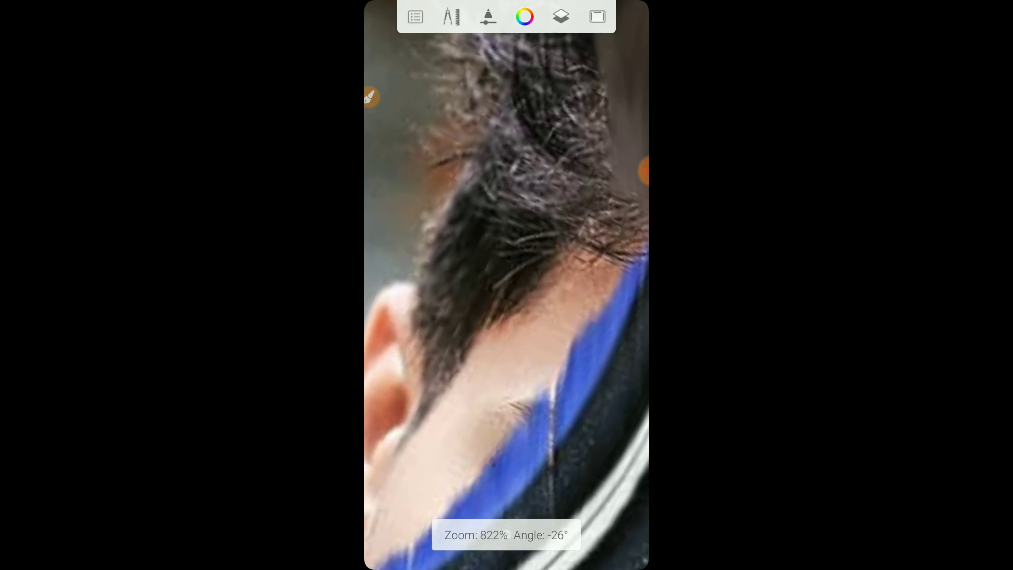
drag(557, 236, 455, 339)
mouse_move(458, 200)
mouse_down()
mouse_move(427, 304)
mouse_move(399, 475)
mouse_up()
mouse_move(439, 375)
mouse_down()
mouse_move(383, 487)
mouse_move(395, 467)
mouse_up()
Blend the dark strand into softer hair and smooth small stray strands
scroll(507, 285, down, 3)
scroll(507, 285, up, 3)
scroll(507, 285, up, 2)
drag(514, 305, 497, 351)
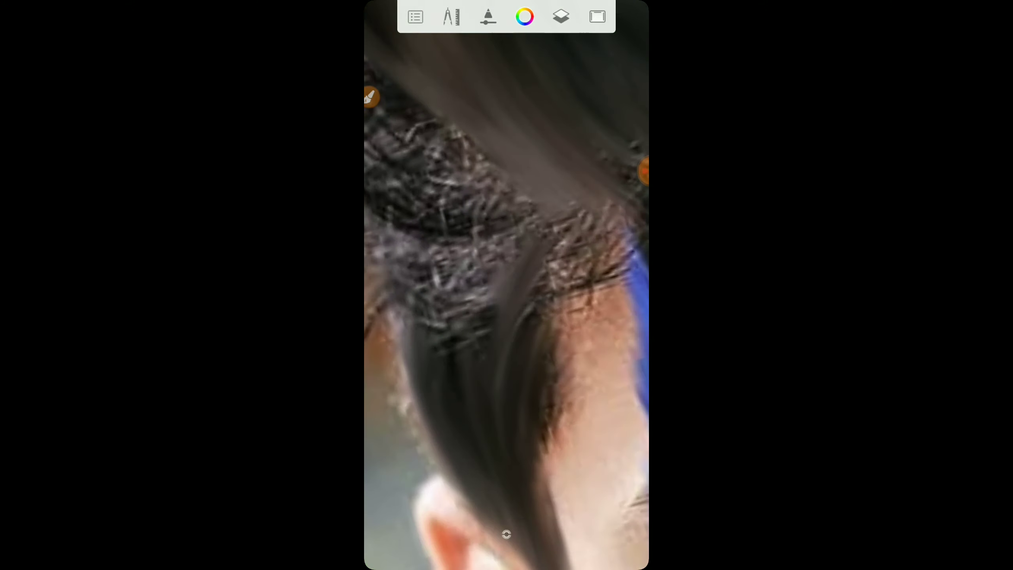
drag(480, 255, 467, 379)
drag(449, 271, 437, 380)
drag(423, 248, 458, 407)
drag(520, 306, 510, 363)
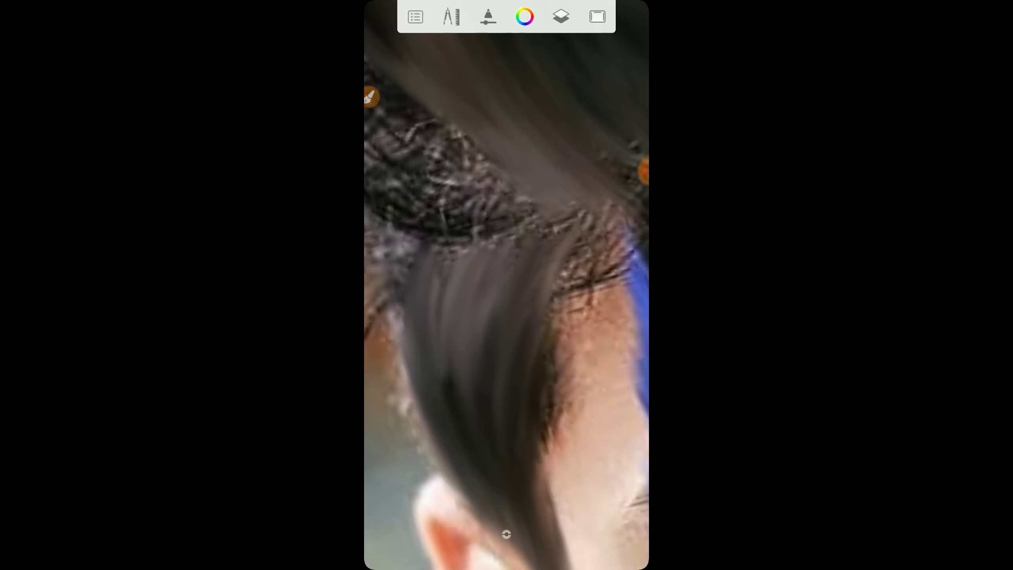
drag(566, 249, 530, 375)
scroll(506, 285, down, 1)
drag(518, 307, 503, 337)
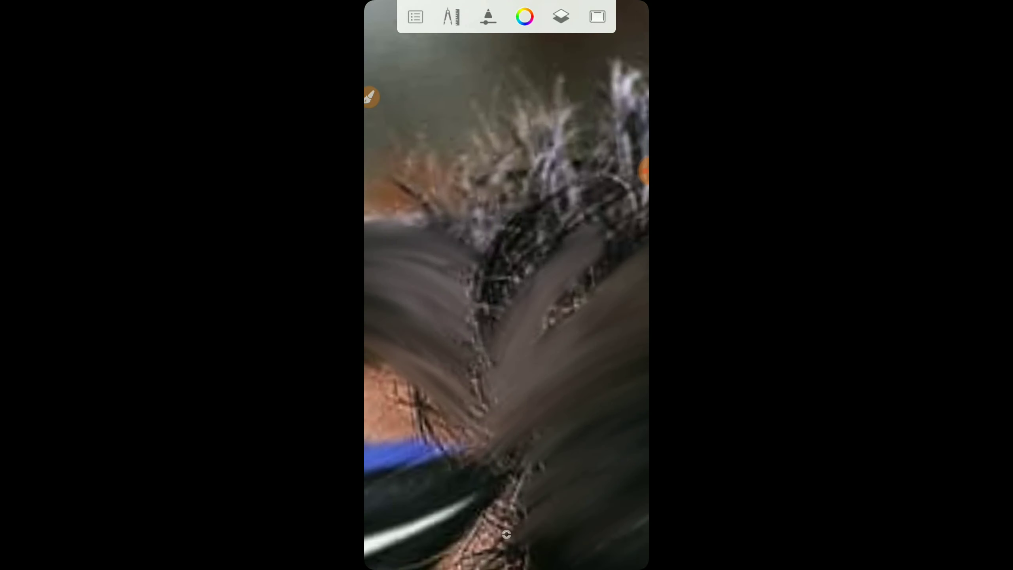
drag(578, 186, 535, 227)
Smooth the hair along the hairline and the jagged centre edge
scroll(506, 285, down, 2)
scroll(506, 285, down, 1)
scroll(507, 285, down, 2)
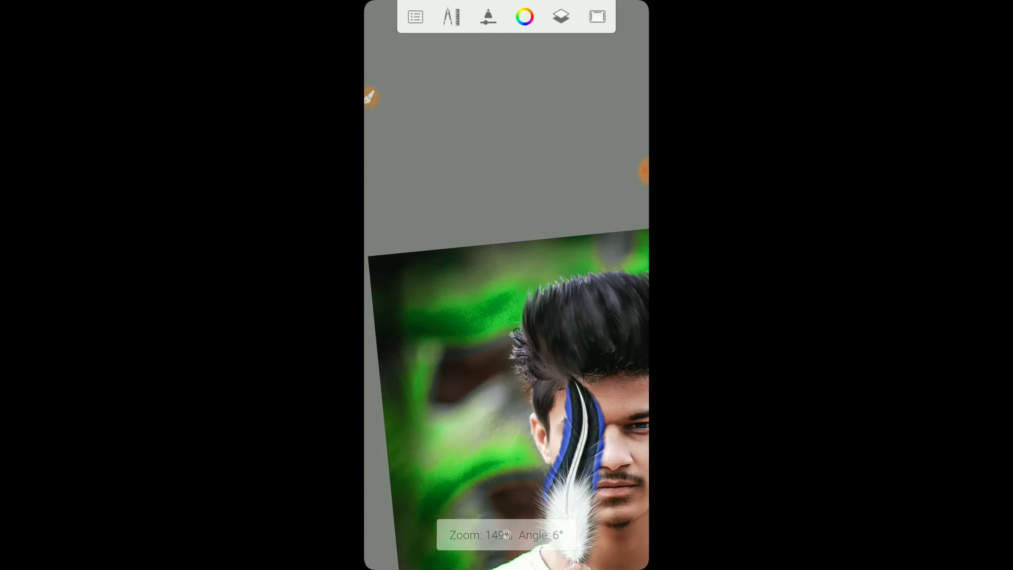
scroll(506, 284, up, 2)
scroll(507, 285, up, 2)
mouse_move(550, 218)
mouse_down()
mouse_move(495, 275)
mouse_move(535, 251)
mouse_up()
mouse_move(603, 253)
mouse_down()
mouse_move(547, 305)
mouse_move(498, 316)
mouse_up()
scroll(507, 285, down, 2)
scroll(506, 285, up, 3)
mouse_move(554, 220)
mouse_down()
mouse_move(499, 288)
mouse_move(474, 287)
mouse_up()
mouse_move(570, 259)
mouse_down()
mouse_move(518, 351)
mouse_move(539, 375)
mouse_up()
Finish smoothing the jagged hair edge with one more smudge stroke
drag(559, 316, 495, 399)
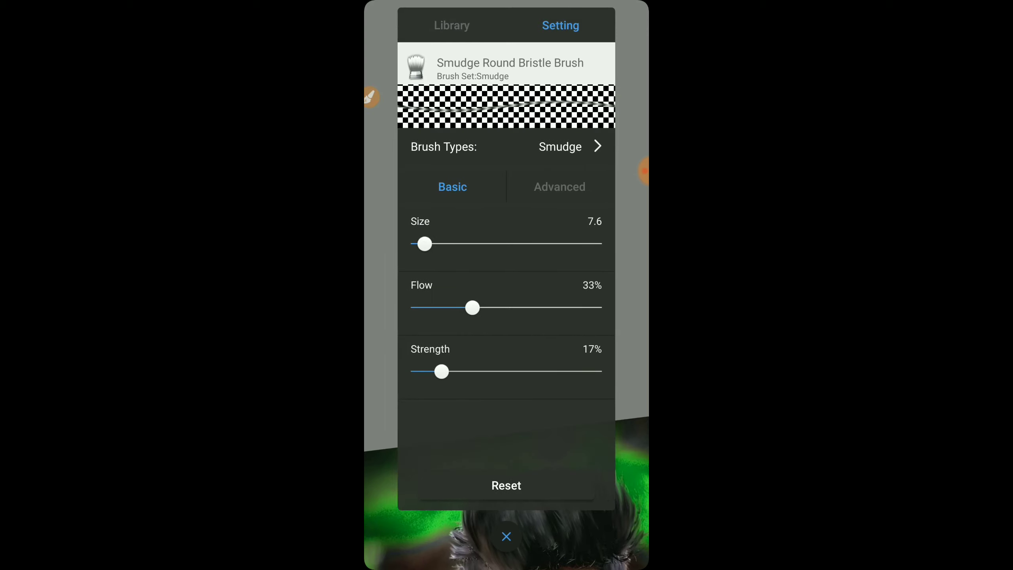
Soften the smudge brush to size 11.7, flow 6% and strength 4%
drag(472, 307, 437, 307)
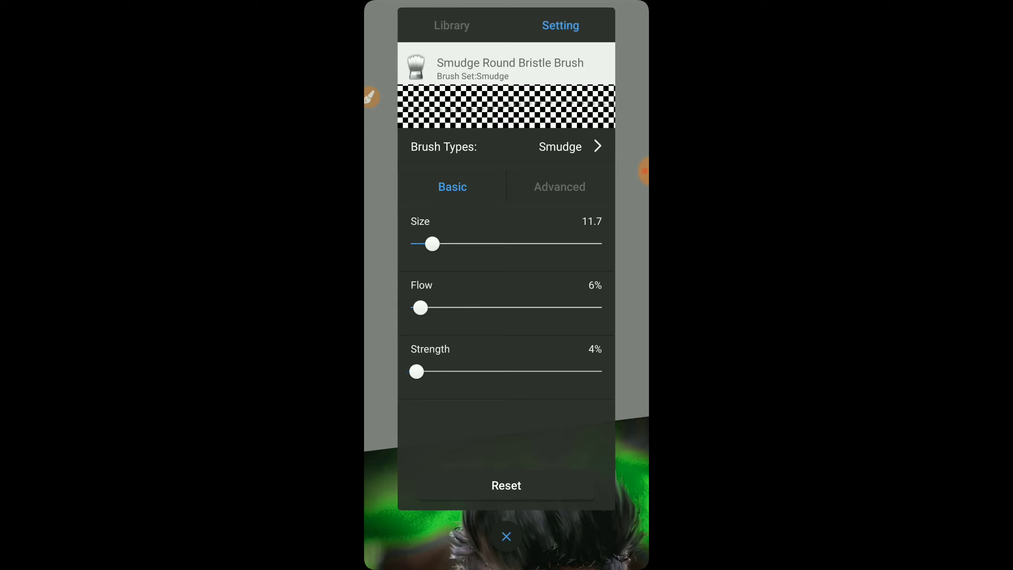
click(506, 536)
scroll(506, 279, up, 3)
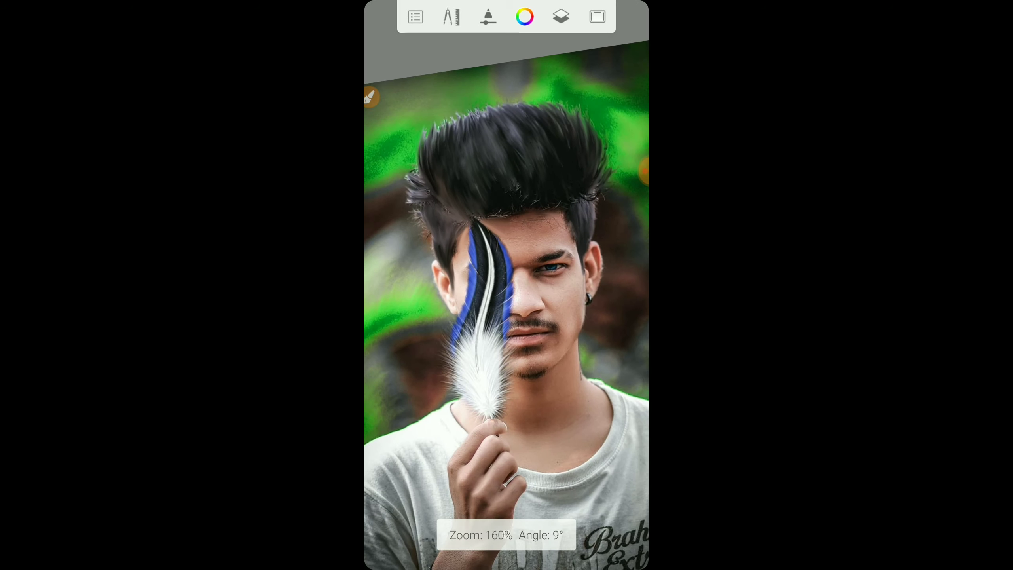
Smudge the cheek, lip, eye, beard and ear skin, zooming in and out between passes
scroll(507, 279, up, 3)
scroll(506, 280, up, 5)
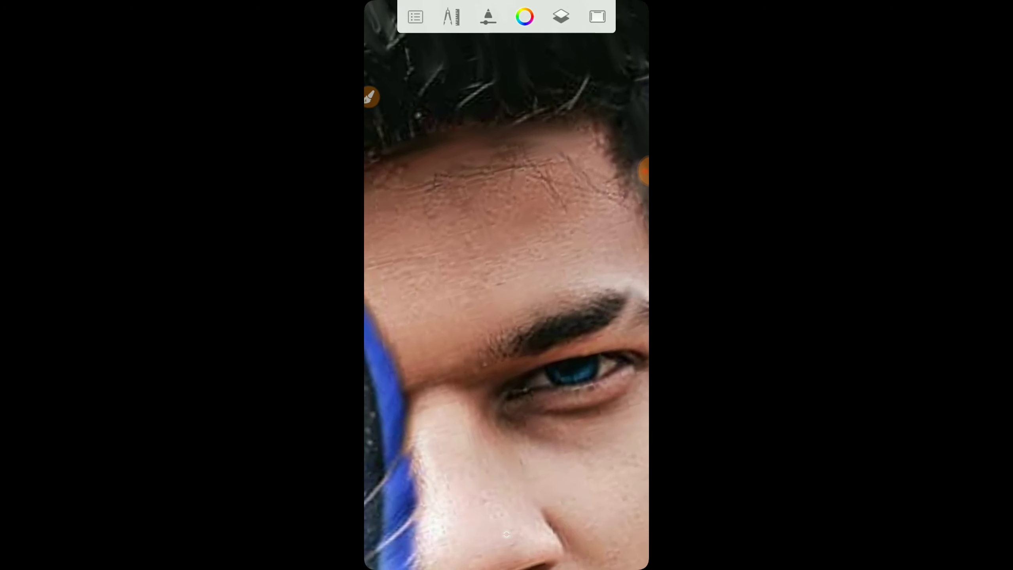
scroll(506, 280, up, 3)
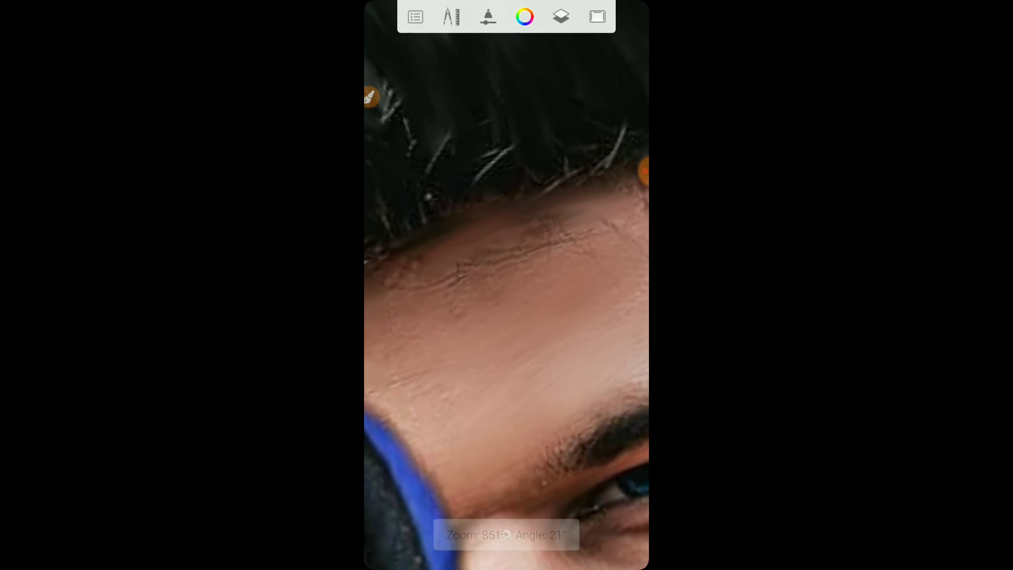
scroll(506, 279, up, 2)
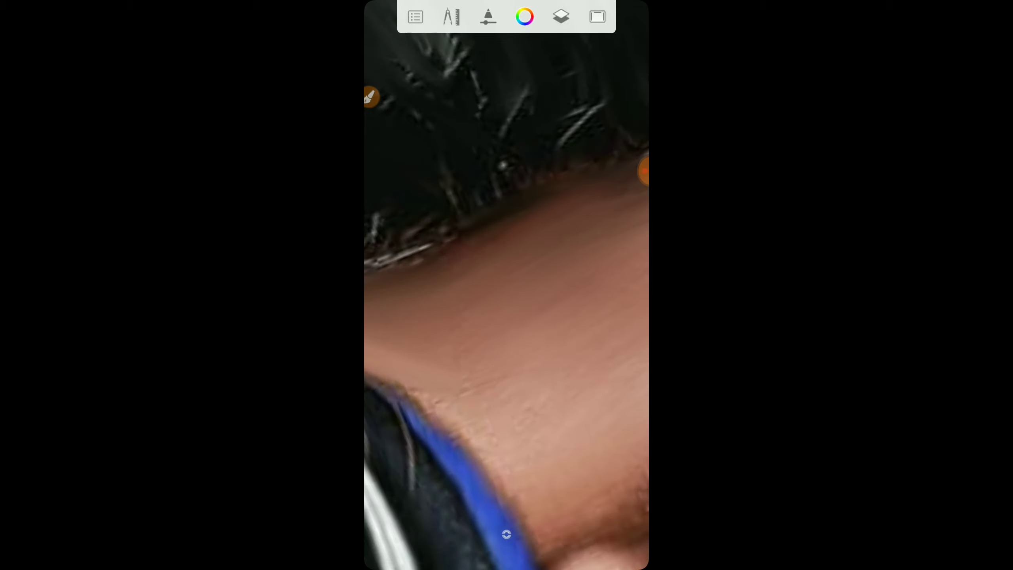
scroll(506, 279, down, 2)
scroll(506, 280, down, 4)
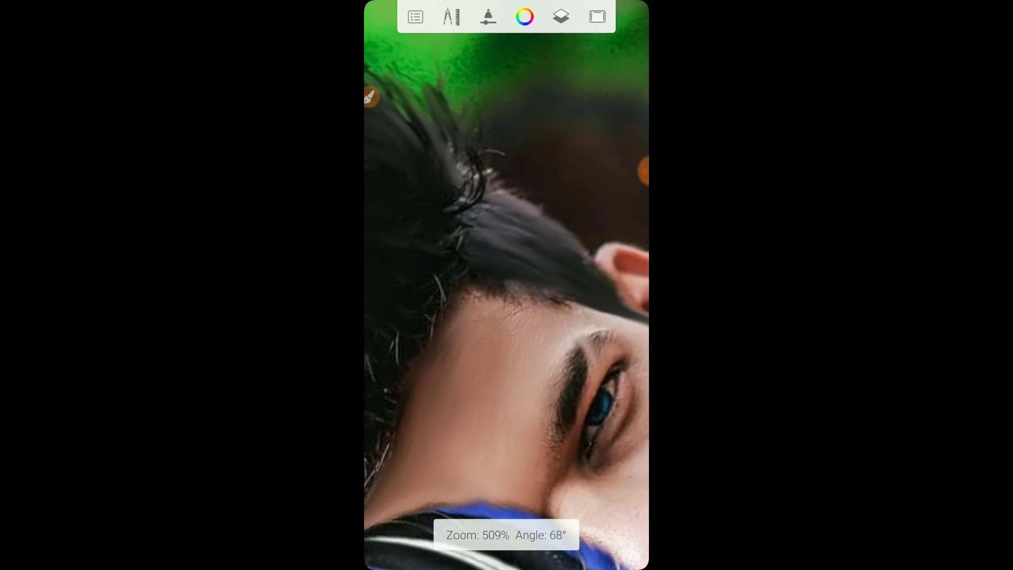
scroll(506, 280, up, 4)
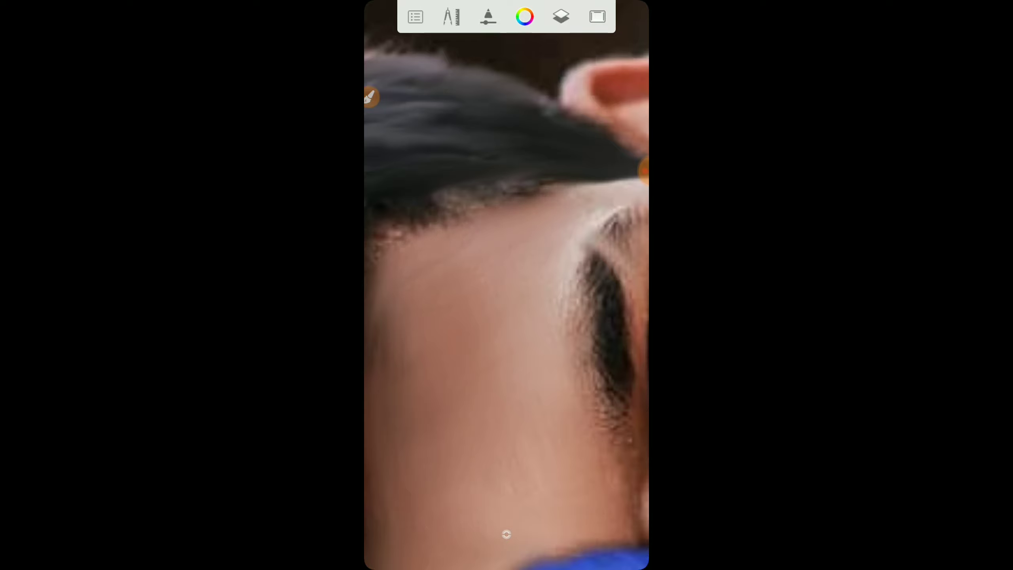
scroll(506, 279, down, 2)
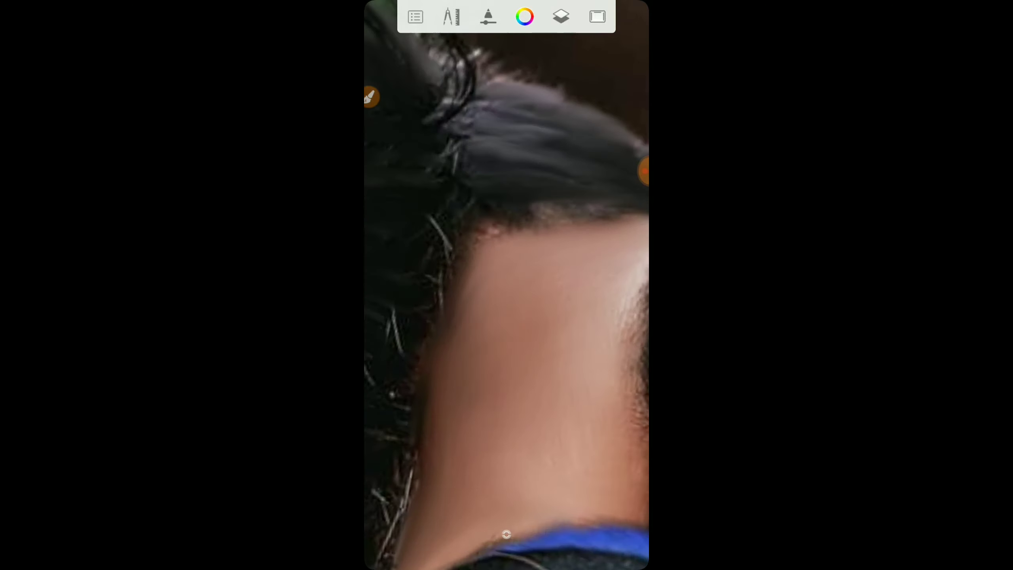
scroll(506, 280, down, 5)
scroll(506, 280, up, 3)
scroll(506, 280, up, 2)
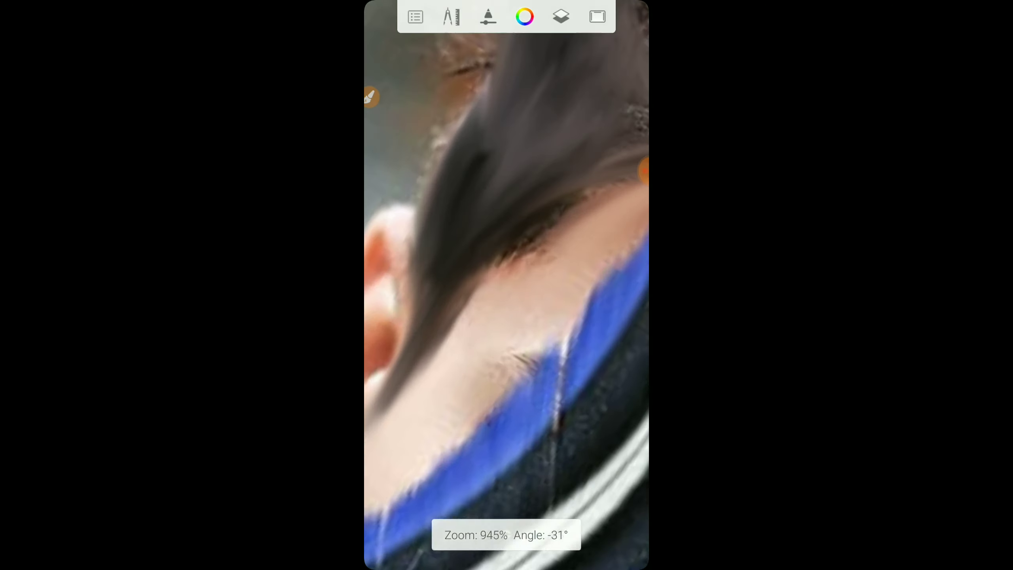
scroll(506, 279, down, 2)
scroll(506, 279, down, 2)
scroll(507, 279, down, 2)
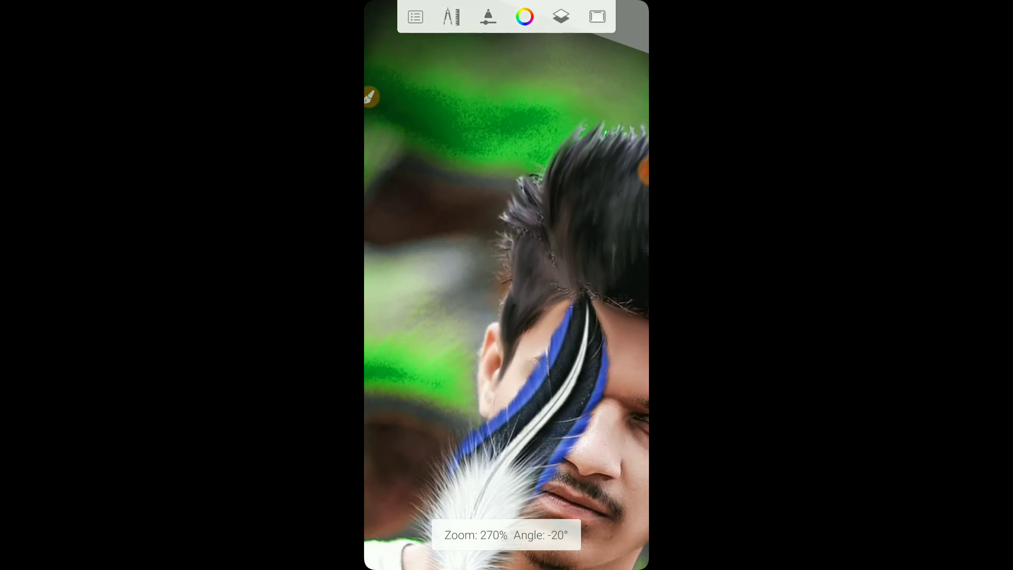
scroll(506, 280, down, 1)
scroll(506, 279, up, 2)
scroll(506, 279, up, 2)
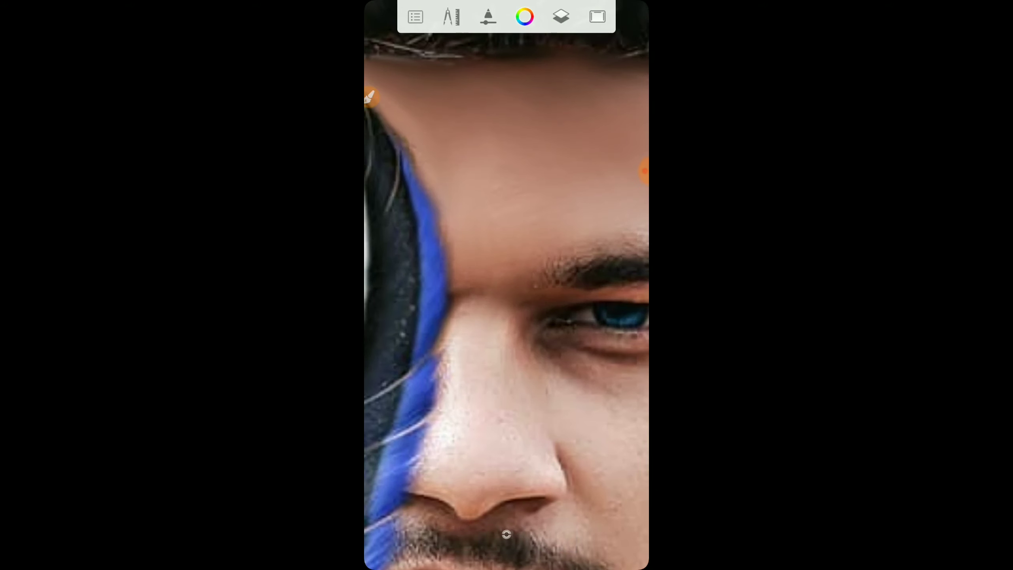
scroll(506, 279, down, 2)
scroll(506, 279, up, 3)
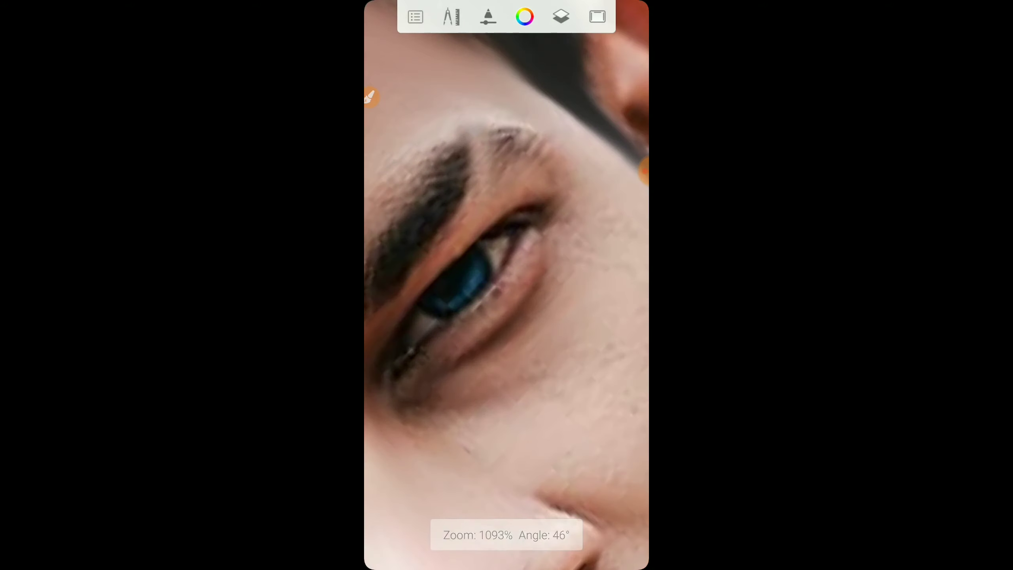
scroll(506, 280, down, 2)
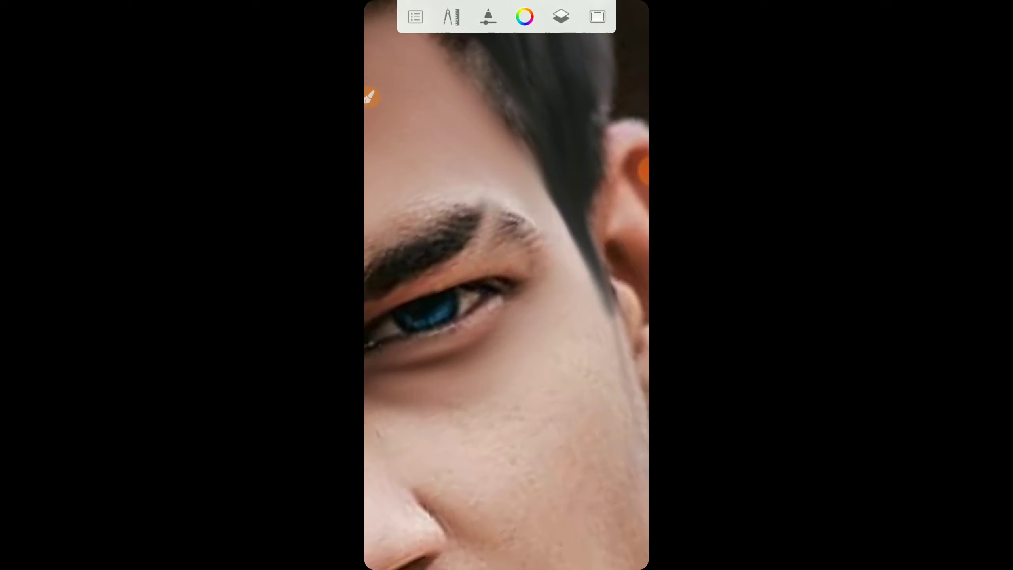
scroll(506, 279, up, 2)
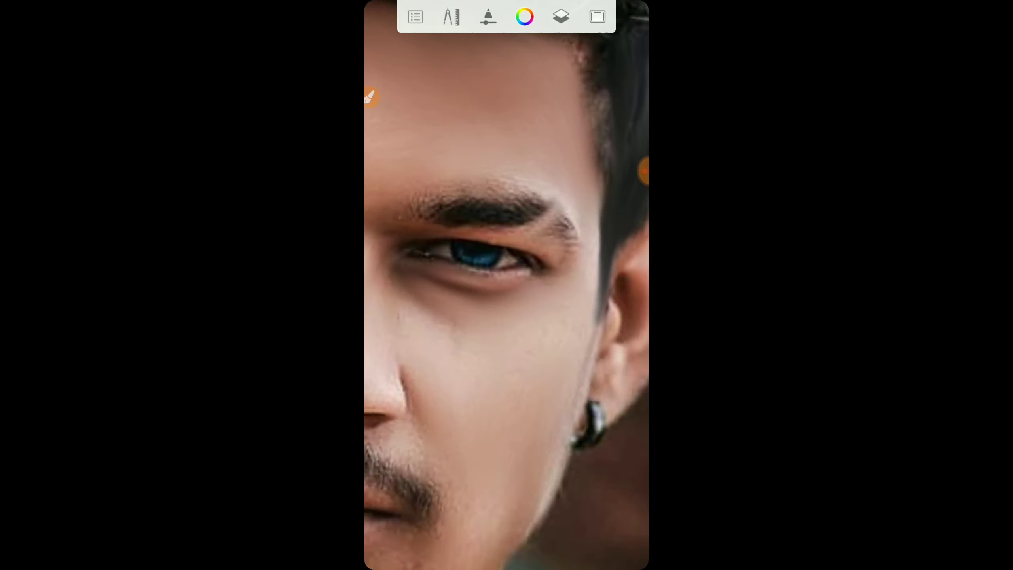
scroll(506, 280, down, 2)
scroll(506, 279, up, 2)
scroll(506, 279, up, 1)
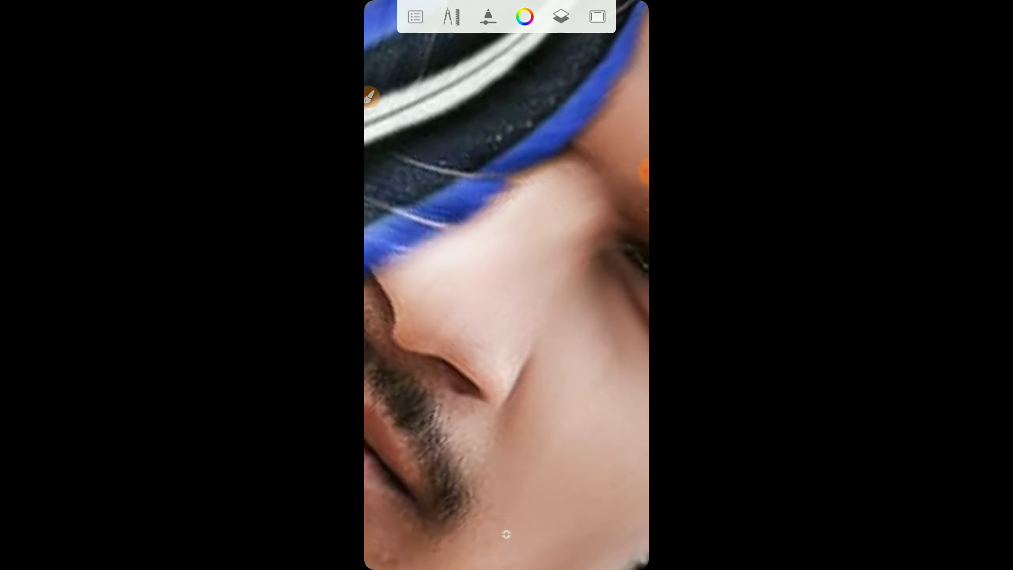
scroll(506, 280, up, 2)
scroll(506, 280, down, 1)
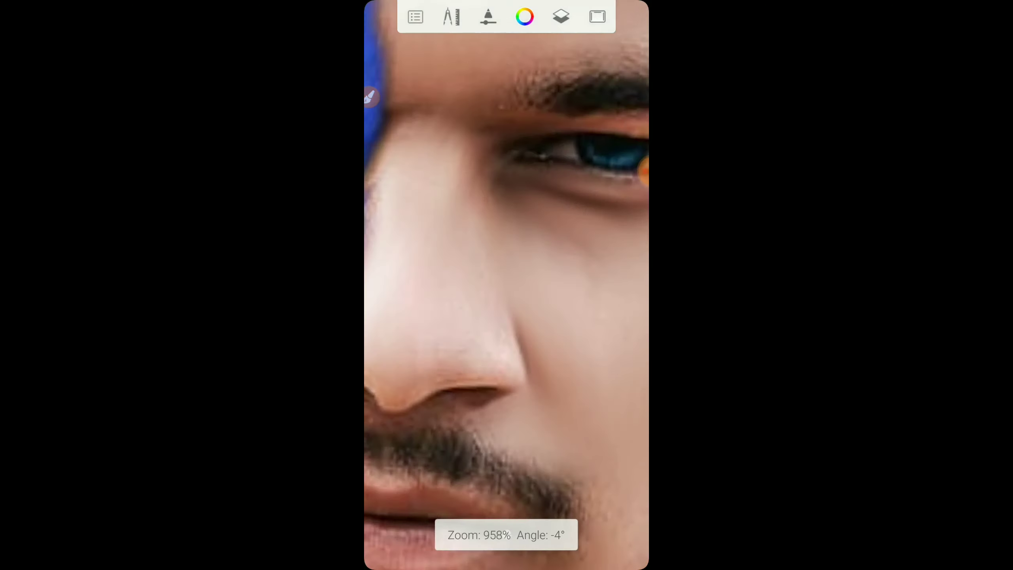
scroll(506, 534, down, 1)
scroll(506, 285, down, 2)
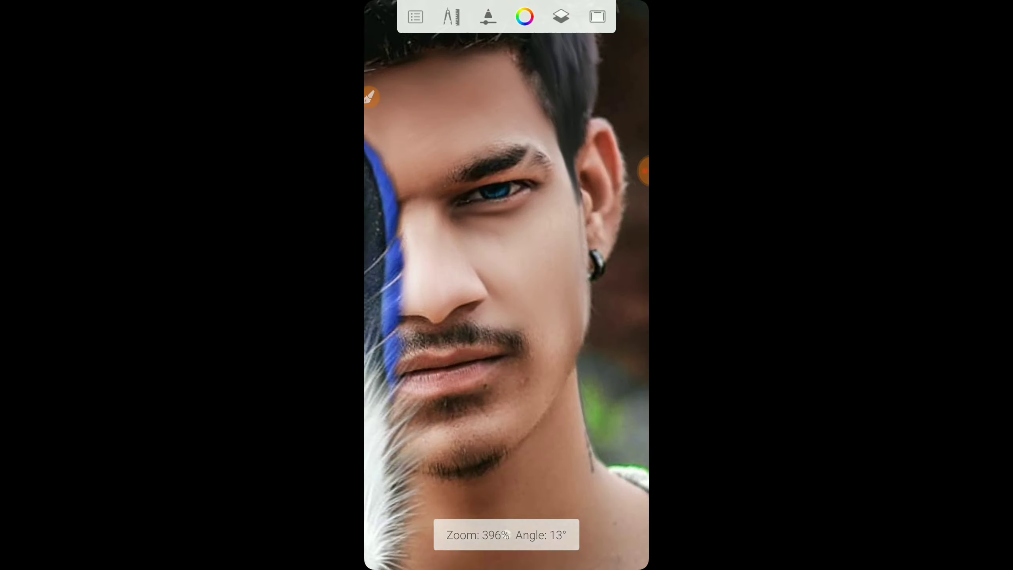
scroll(506, 285, up, 3)
scroll(506, 533, down, 2)
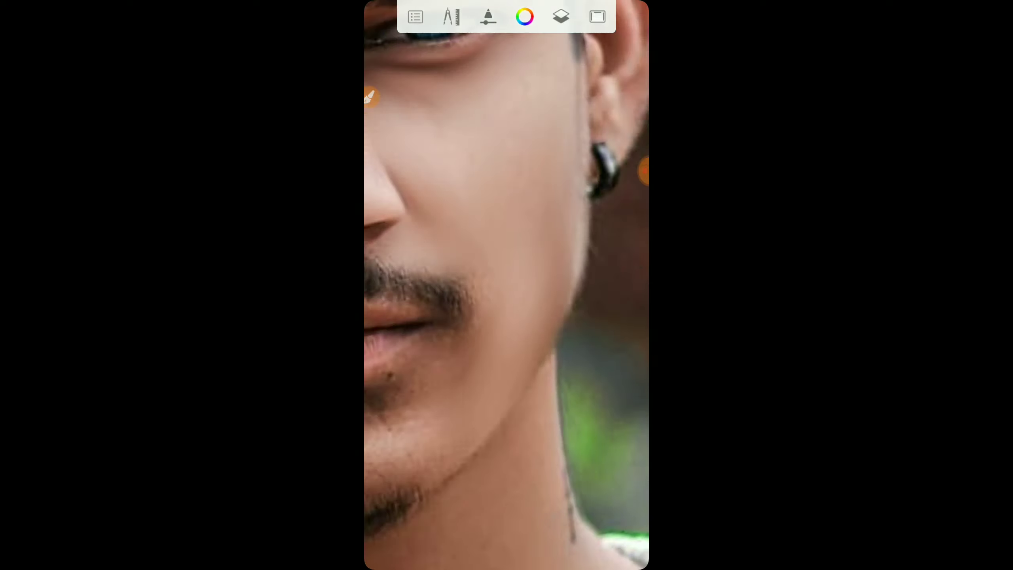
scroll(506, 534, up, 3)
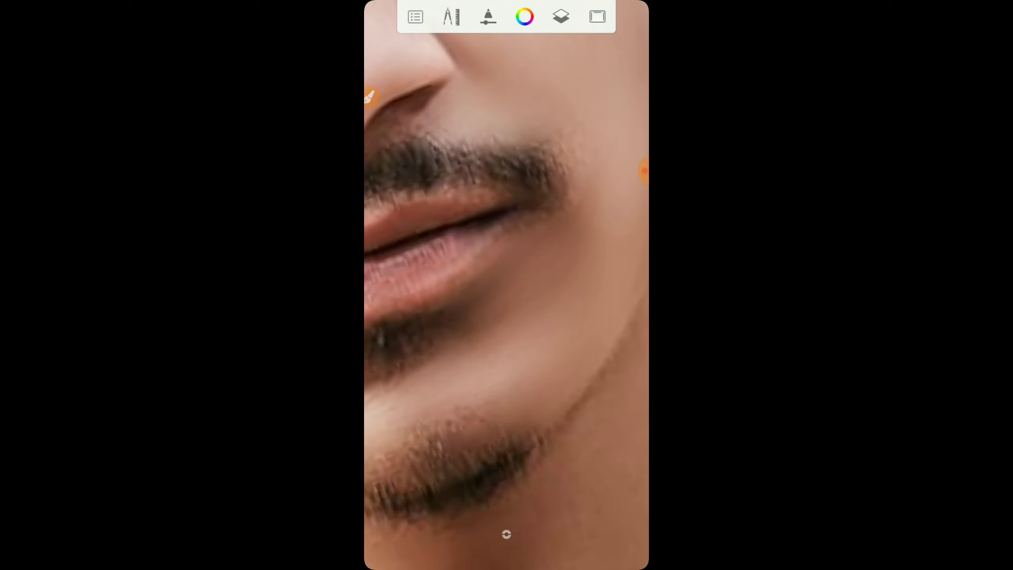
scroll(506, 285, down, 1)
scroll(506, 285, up, 2)
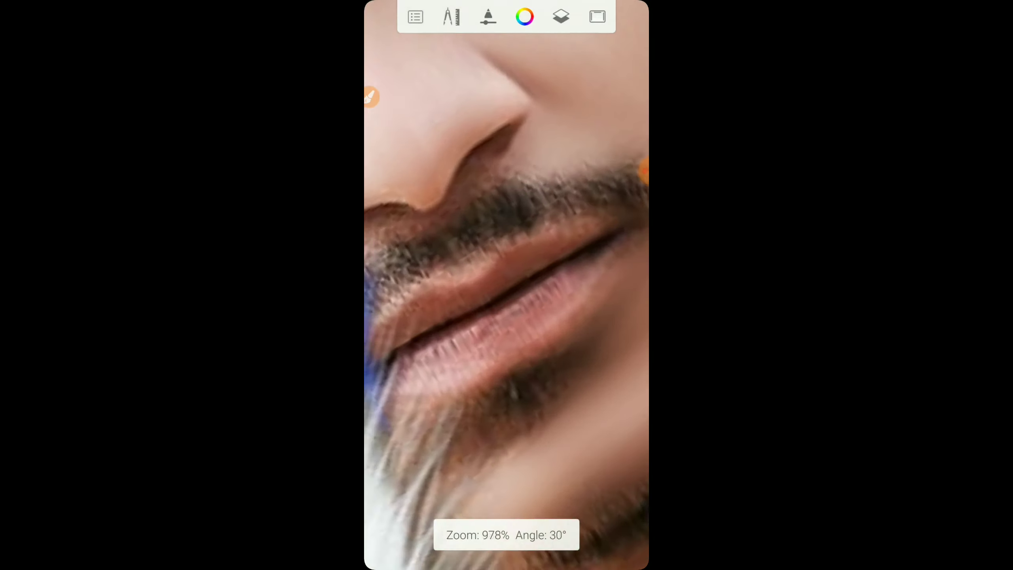
scroll(506, 284, down, 2)
scroll(506, 285, down, 1)
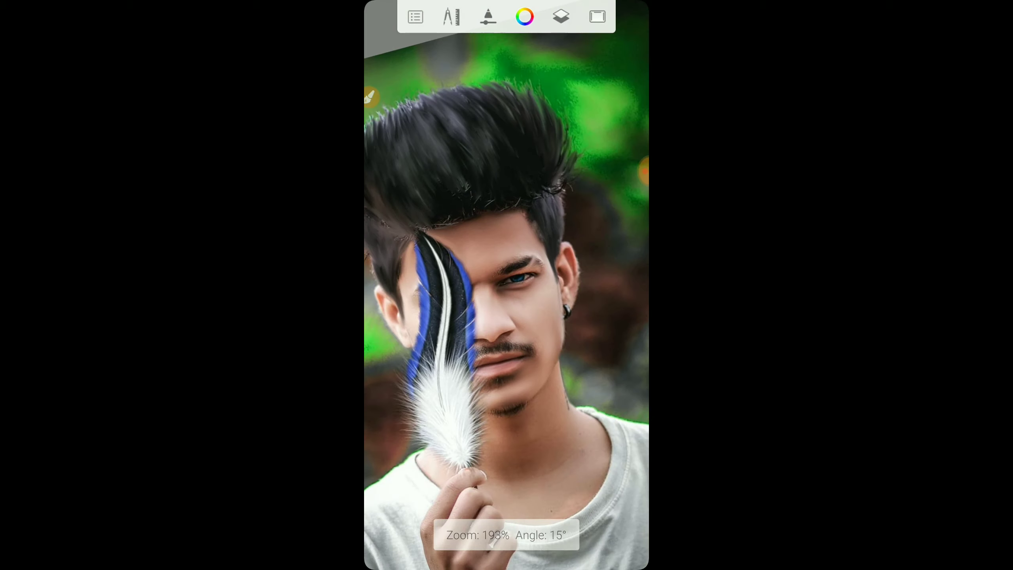
scroll(506, 285, up, 2)
scroll(506, 285, up, 1)
scroll(507, 285, down, 2)
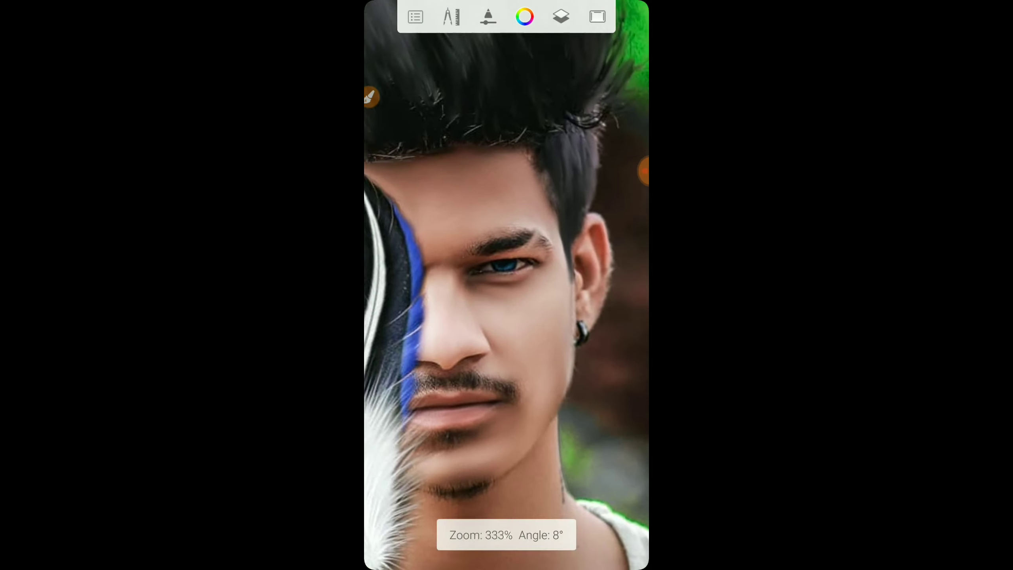
scroll(506, 285, up, 2)
scroll(506, 285, down, 2)
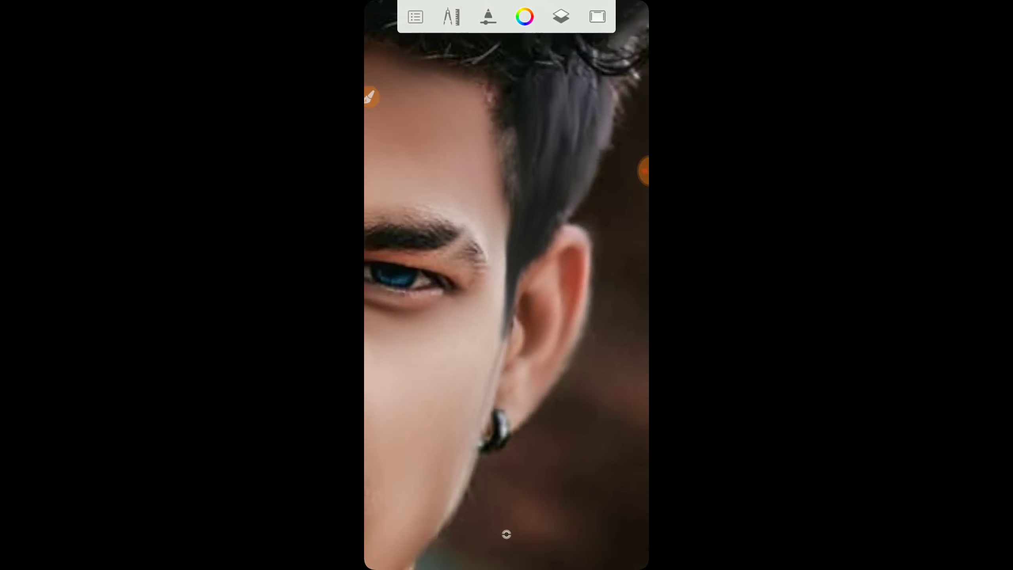
scroll(507, 284, down, 1)
scroll(506, 284, up, 1)
scroll(506, 285, up, 2)
Smooth the dark knuckle crease and the forearm skin beside the bracelet
scroll(506, 285, down, 1)
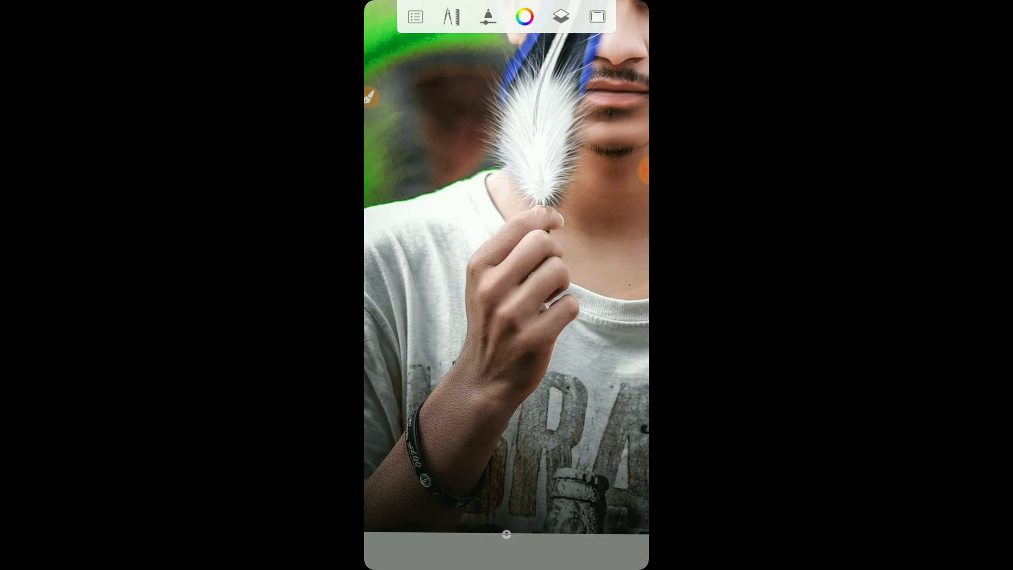
scroll(506, 285, up, 2)
scroll(506, 285, down, 2)
scroll(506, 285, up, 3)
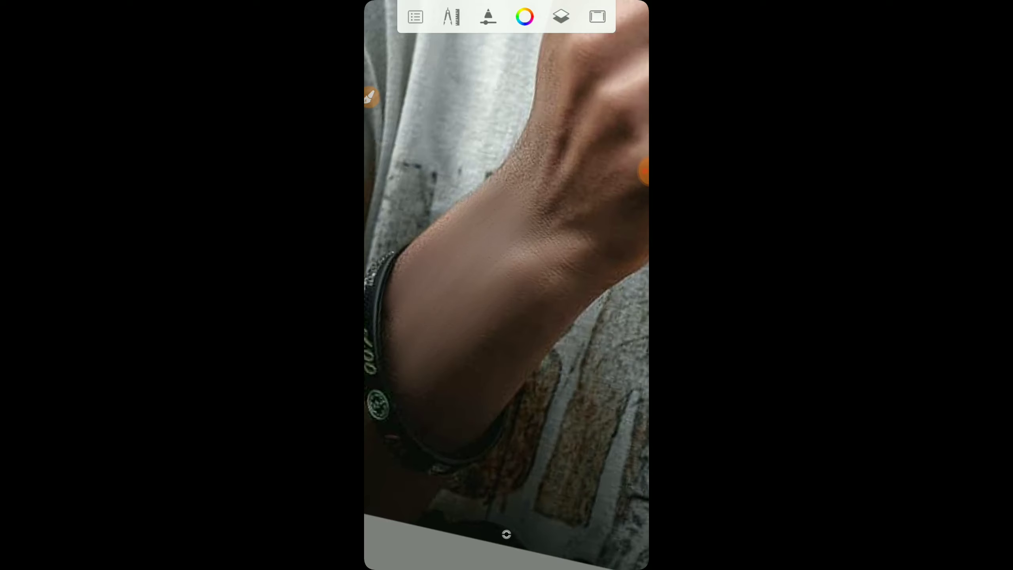
scroll(506, 285, down, 1)
scroll(507, 285, up, 2)
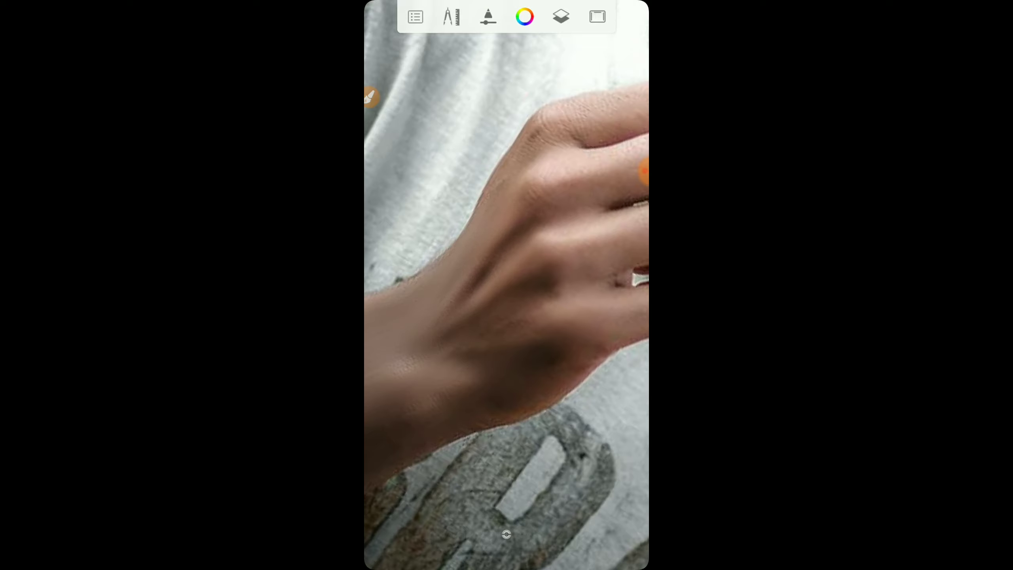
scroll(506, 285, down, 2)
scroll(506, 285, up, 3)
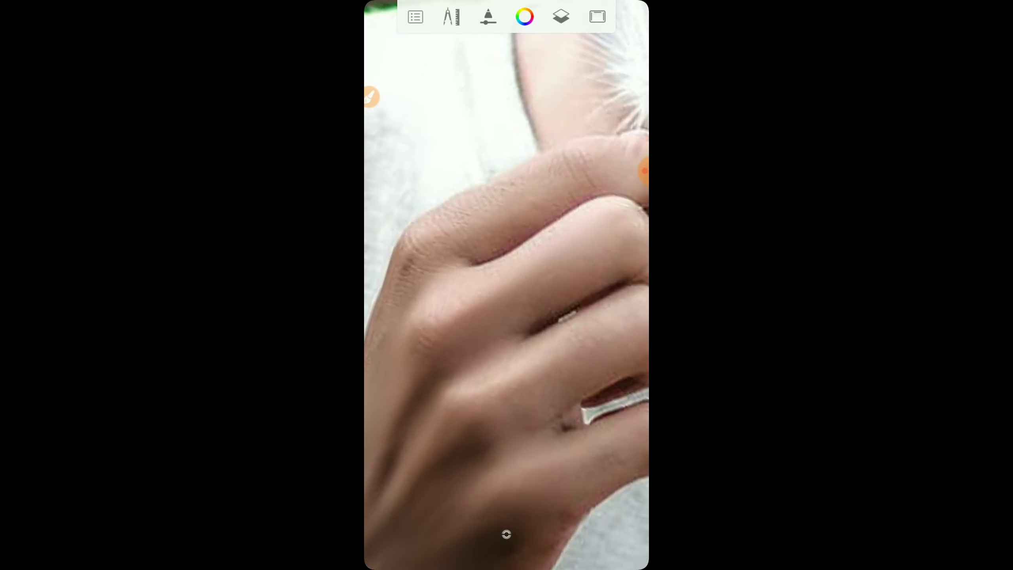
scroll(506, 285, down, 1)
scroll(507, 285, down, 1)
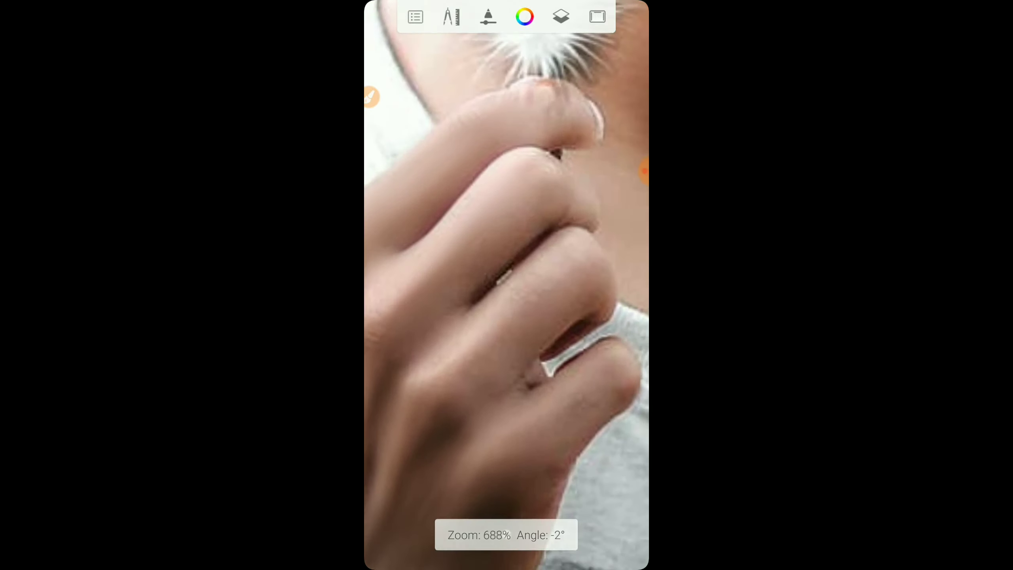
drag(574, 341, 527, 384)
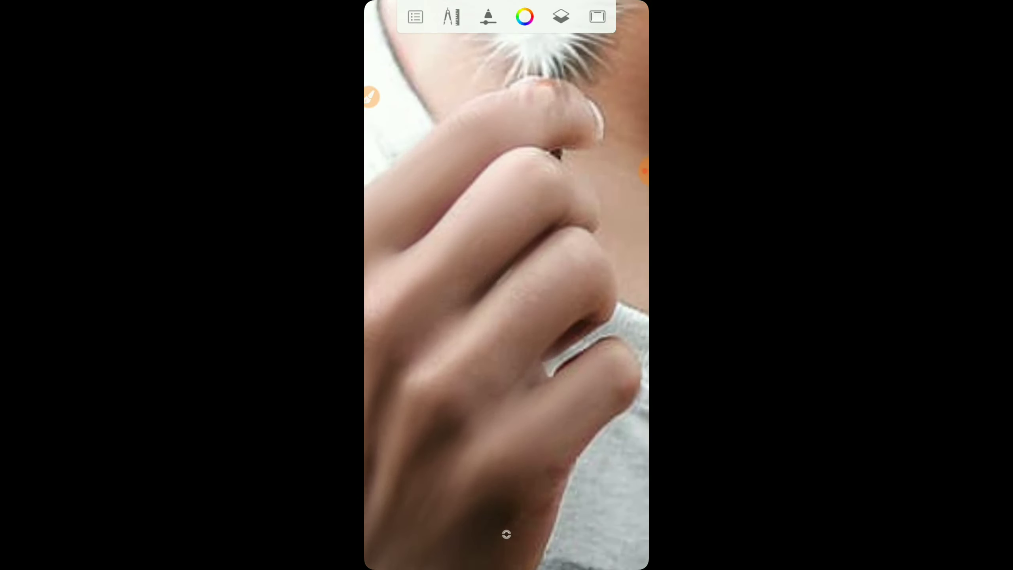
scroll(506, 285, down, 2)
scroll(506, 285, down, 1)
scroll(506, 285, up, 2)
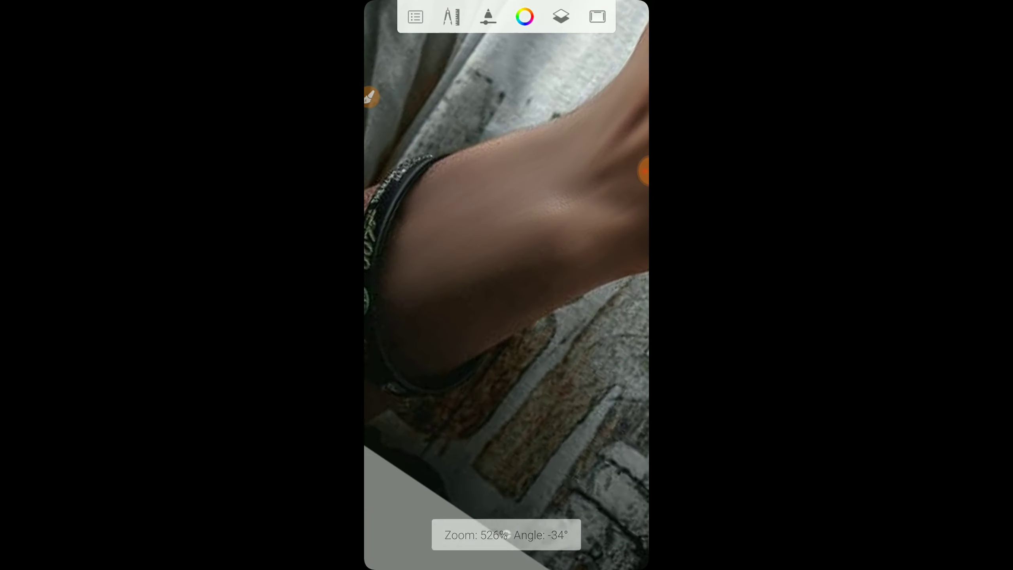
scroll(506, 285, down, 1)
scroll(506, 285, down, 2)
scroll(506, 285, up, 1)
scroll(506, 285, up, 2)
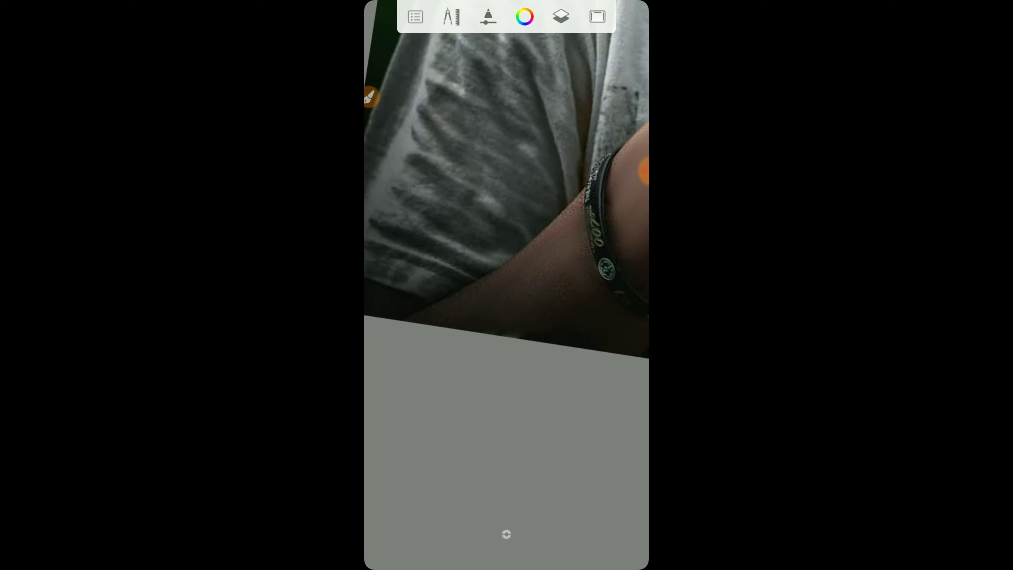
scroll(507, 285, up, 2)
scroll(506, 285, down, 2)
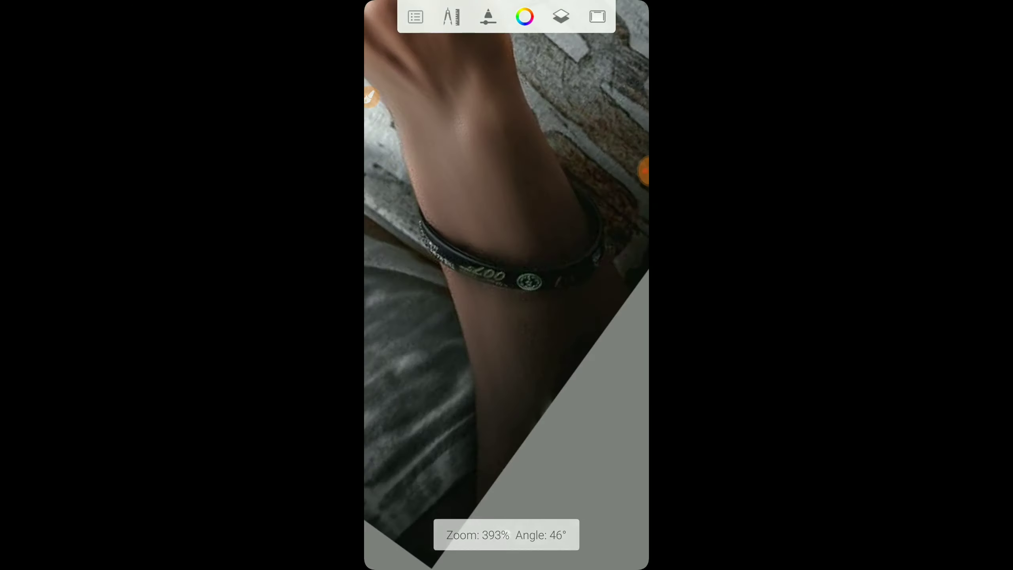
scroll(506, 284, up, 2)
scroll(506, 285, up, 1)
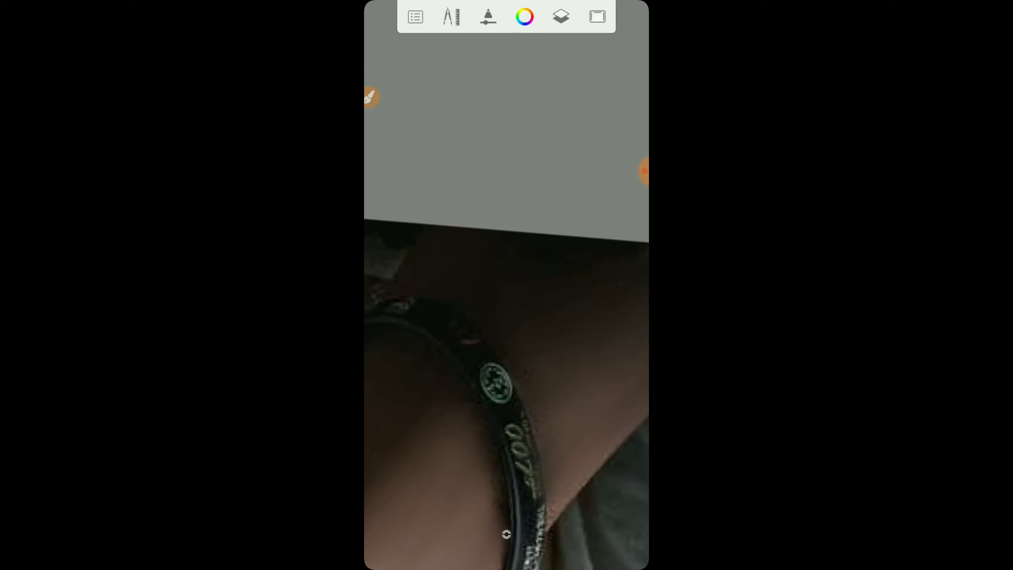
scroll(506, 284, up, 1)
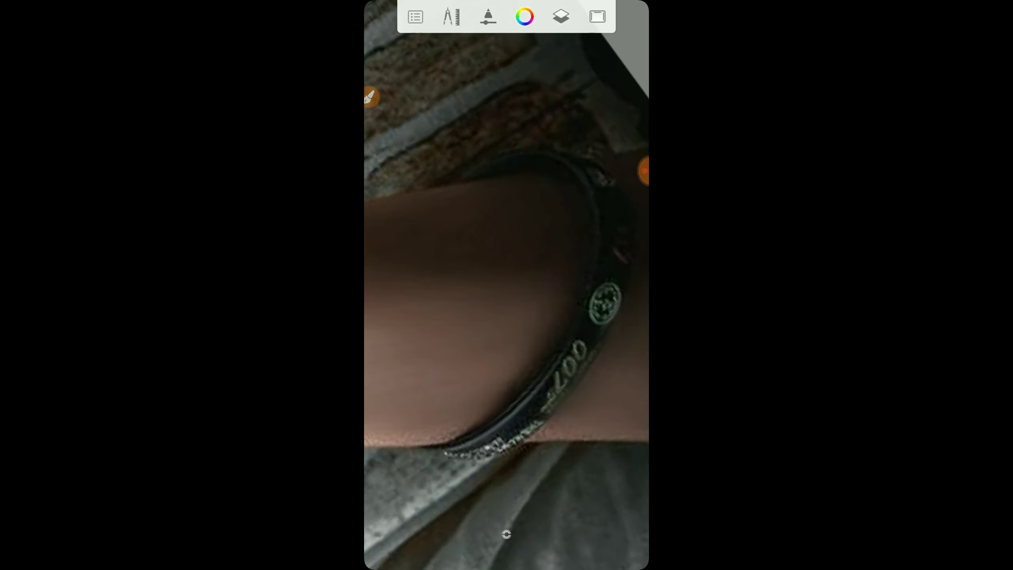
scroll(506, 285, down, 1)
scroll(506, 285, down, 1)
scroll(506, 285, down, 1)
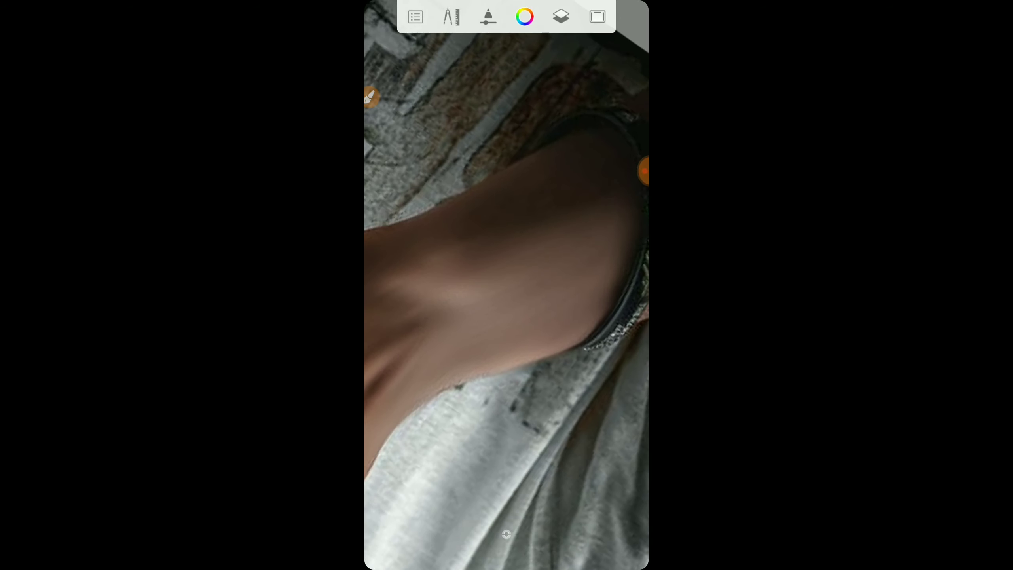
scroll(506, 285, down, 3)
scroll(506, 285, down, 2)
scroll(506, 285, up, 3)
scroll(506, 285, up, 1)
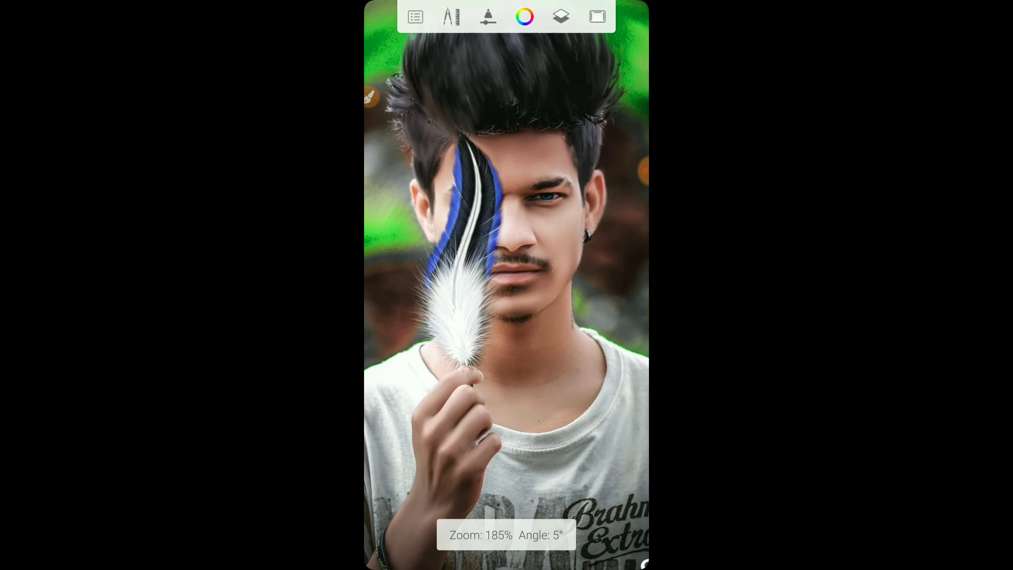
scroll(506, 285, up, 1)
Switch to the first Smudge brush from the brush Library
click(488, 17)
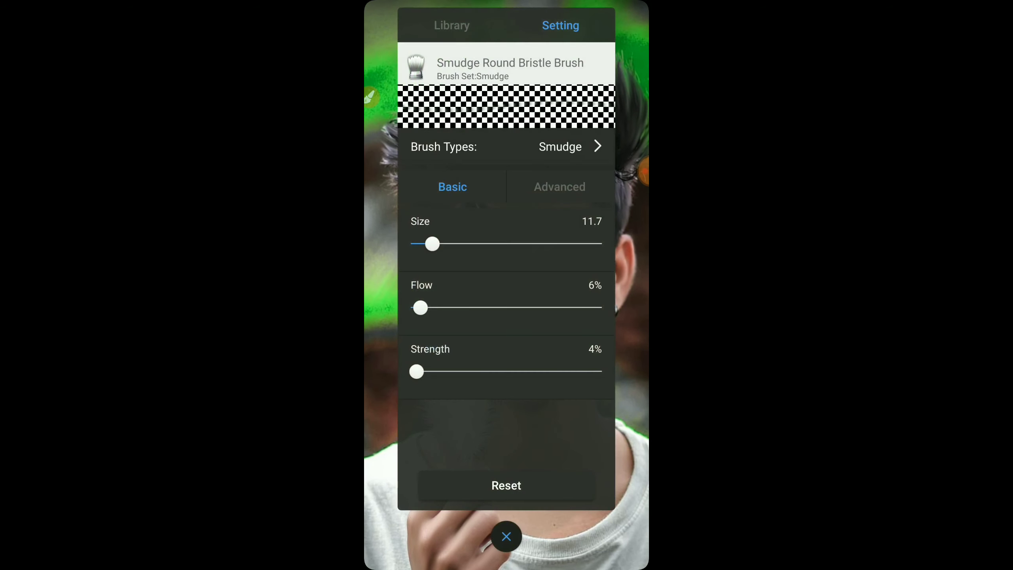
click(451, 26)
click(423, 259)
click(506, 535)
Zoom in and smudge the spiky top of the hair into the green background
scroll(506, 285, up, 1)
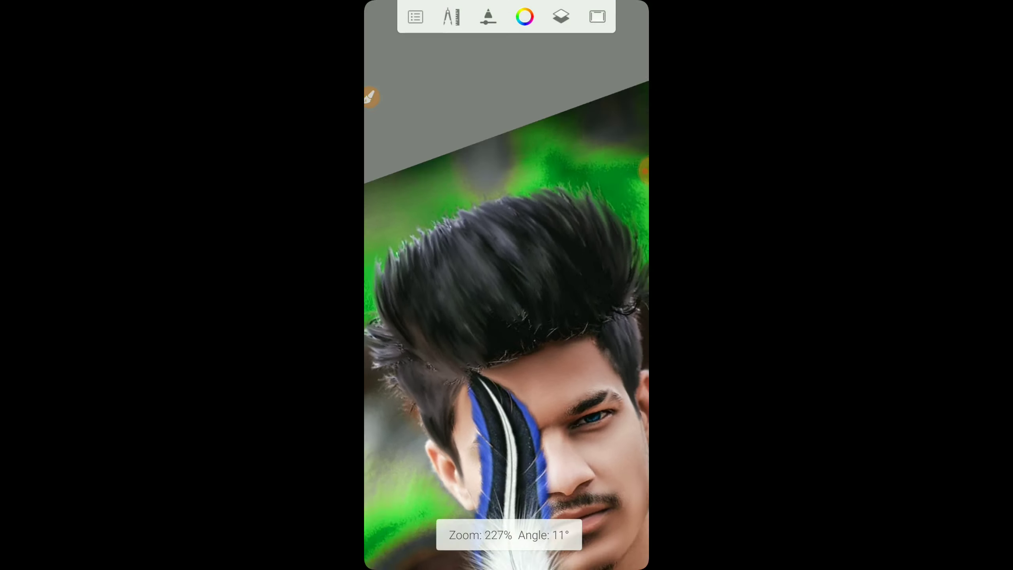
scroll(506, 285, up, 3)
scroll(506, 285, up, 3)
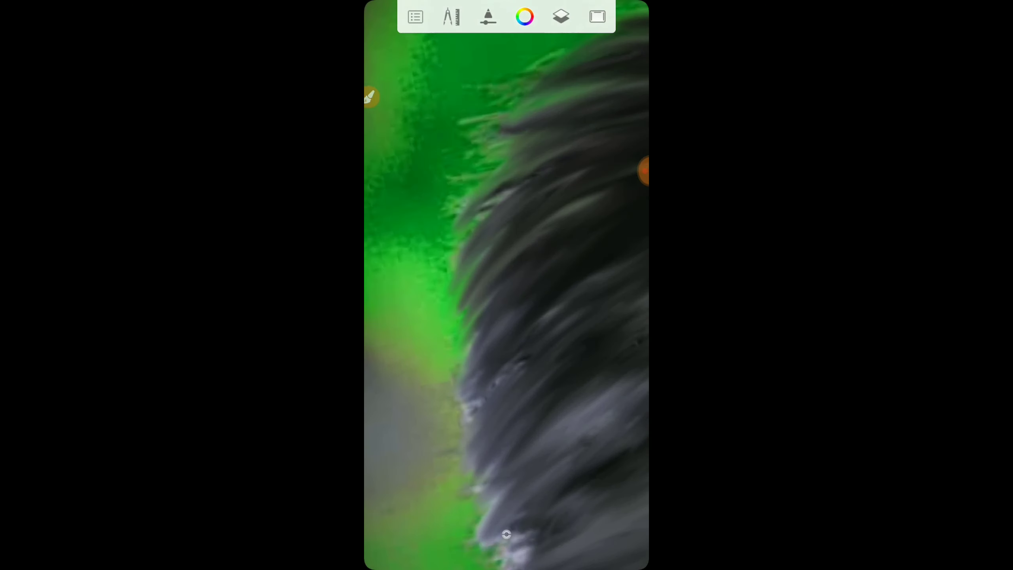
scroll(507, 285, down, 3)
scroll(507, 285, down, 3)
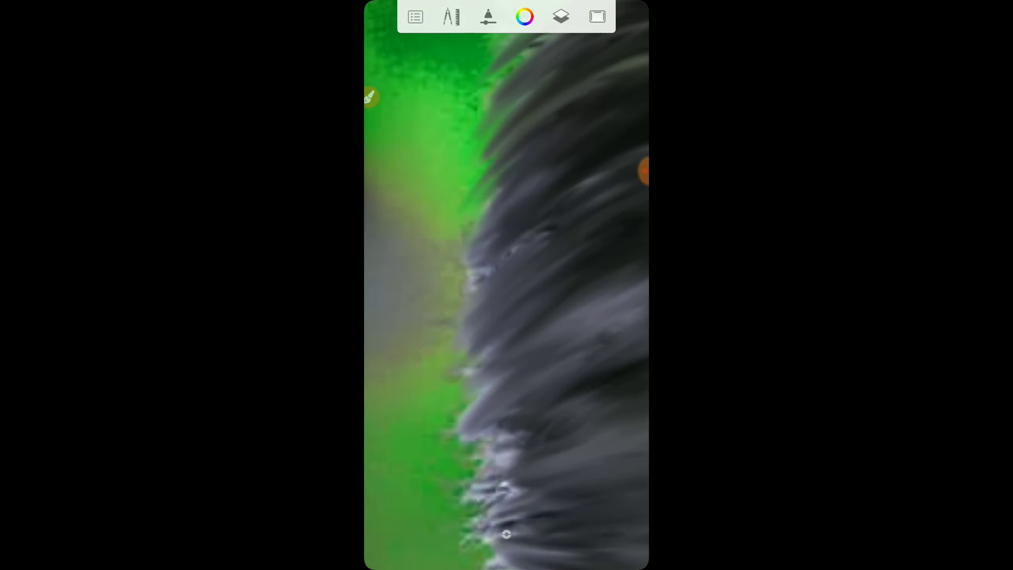
drag(507, 159, 465, 255)
scroll(507, 285, down, 3)
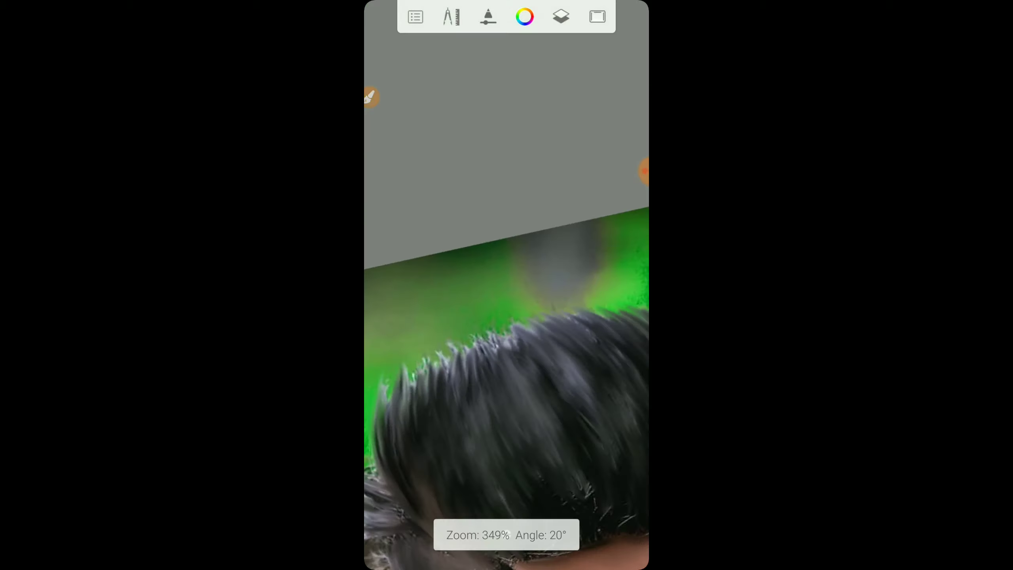
scroll(506, 285, up, 2)
scroll(506, 285, up, 1)
Tilt the view and keep blending the hair outline into the green backdrop
mouse_move(506, 285)
mouse_down()
mouse_move(487, 311)
mouse_move(443, 247)
mouse_up()
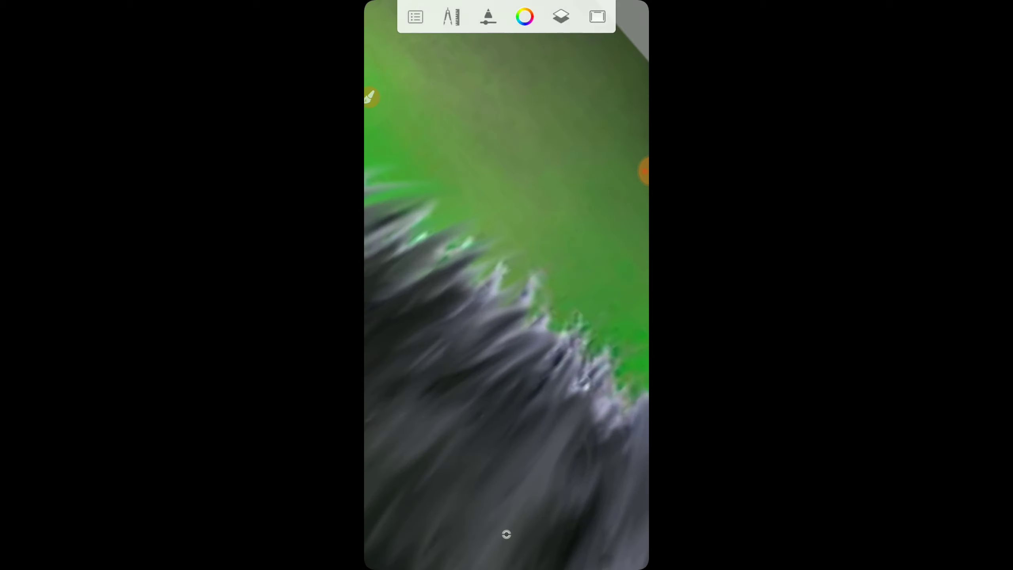
scroll(506, 534, up, 2)
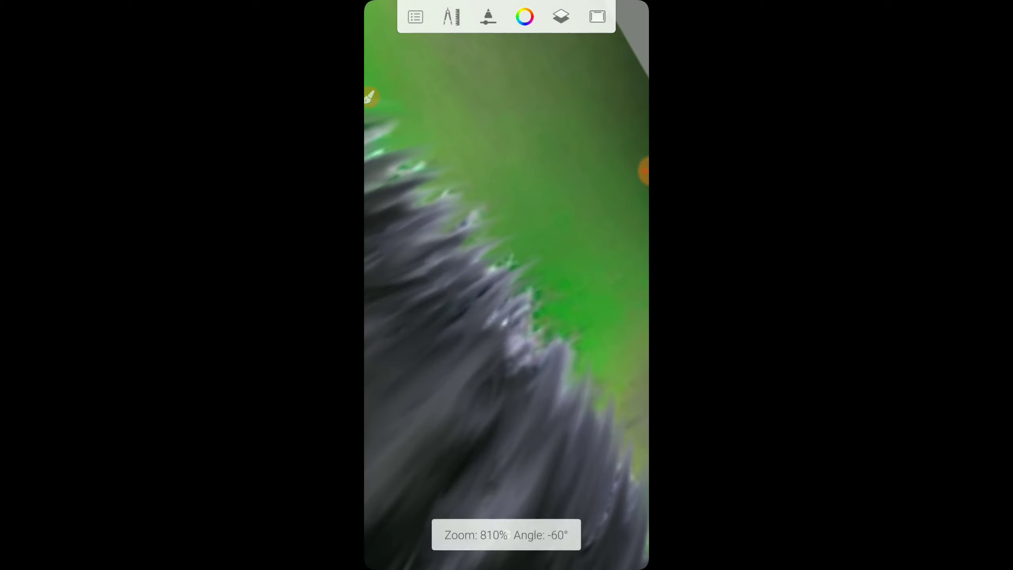
scroll(506, 284, down, 5)
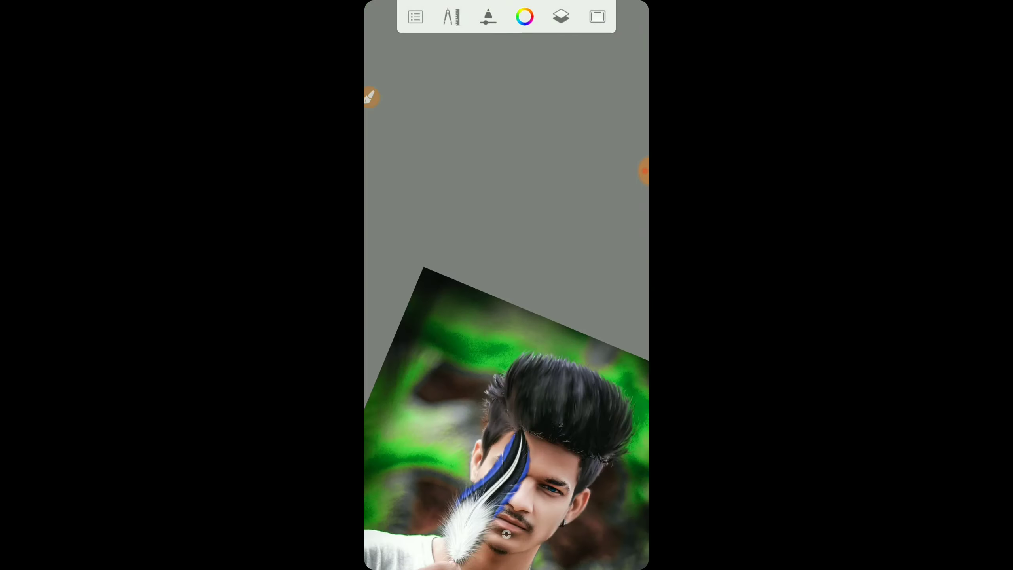
scroll(507, 285, up, 3)
scroll(507, 285, up, 2)
scroll(506, 285, up, 5)
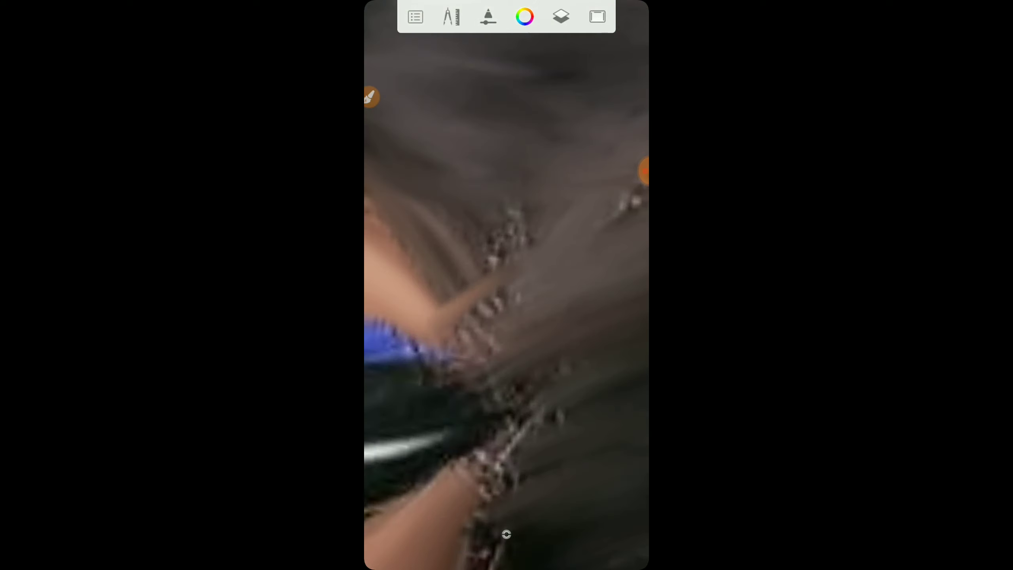
scroll(506, 285, up, 2)
scroll(506, 285, up, 1)
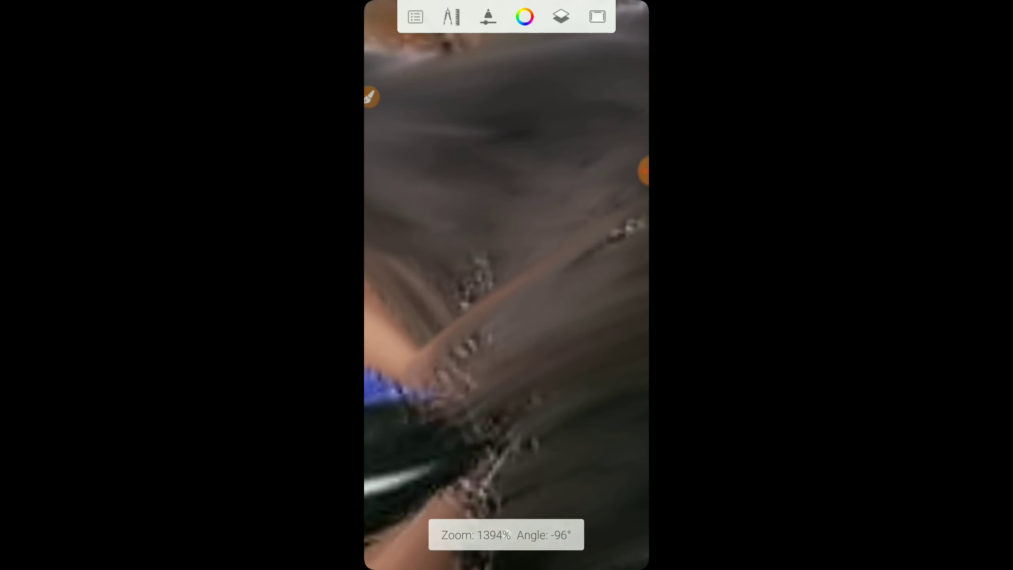
scroll(506, 285, down, 3)
scroll(507, 285, down, 5)
Zoom out from 180% and straighten the canvas so the whole portrait fits on screen
scroll(507, 284, down, 1)
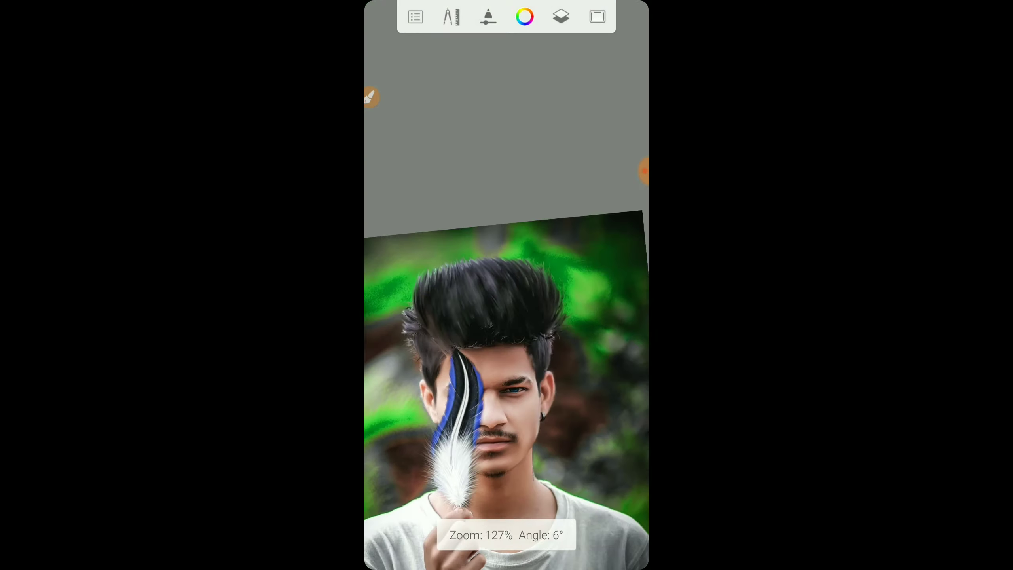
scroll(506, 285, up, 3)
scroll(506, 284, up, 2)
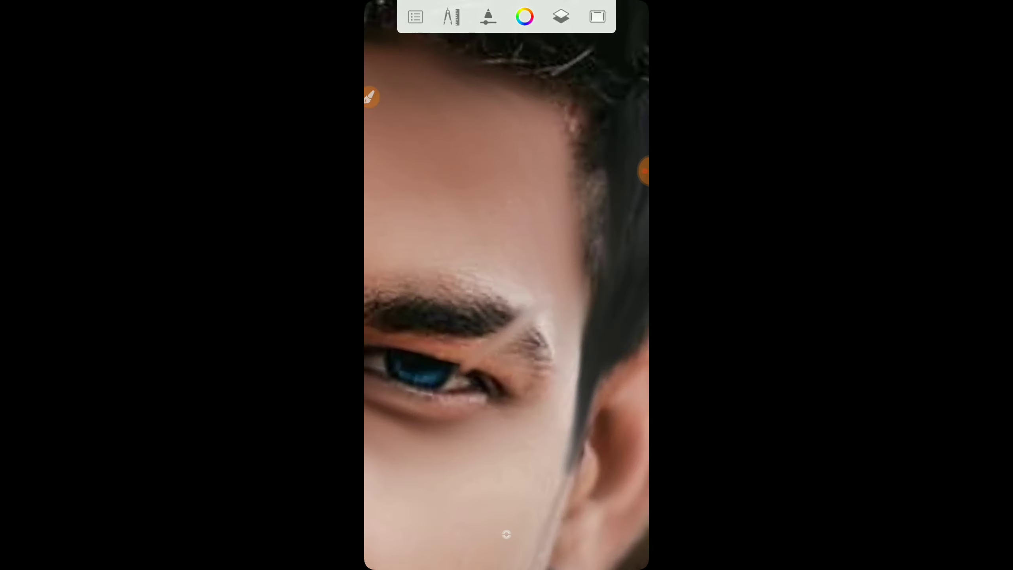
scroll(506, 285, up, 5)
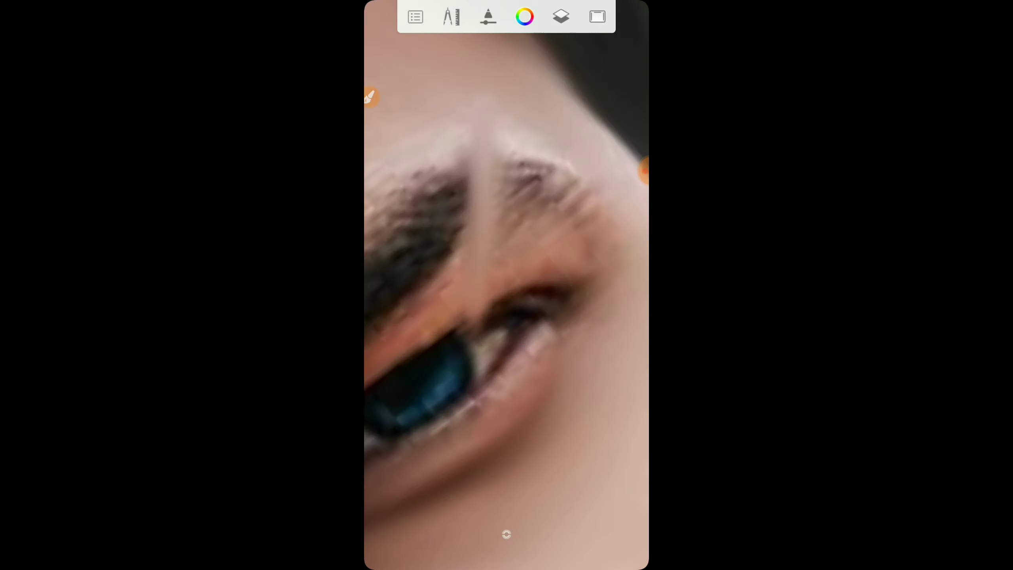
scroll(506, 285, down, 5)
scroll(507, 285, down, 3)
scroll(506, 285, down, 1)
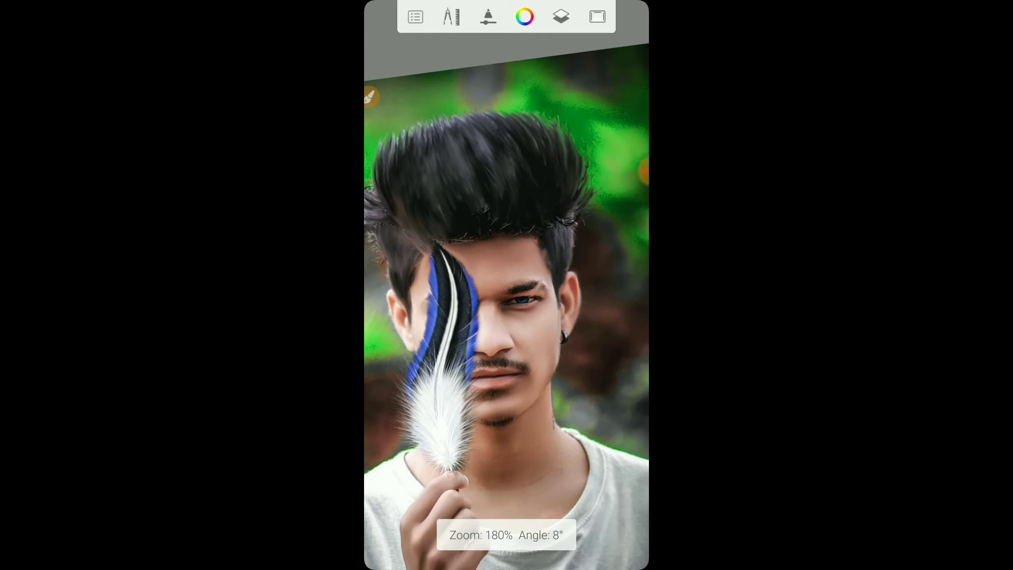
scroll(506, 285, down, 2)
scroll(506, 285, down, 2)
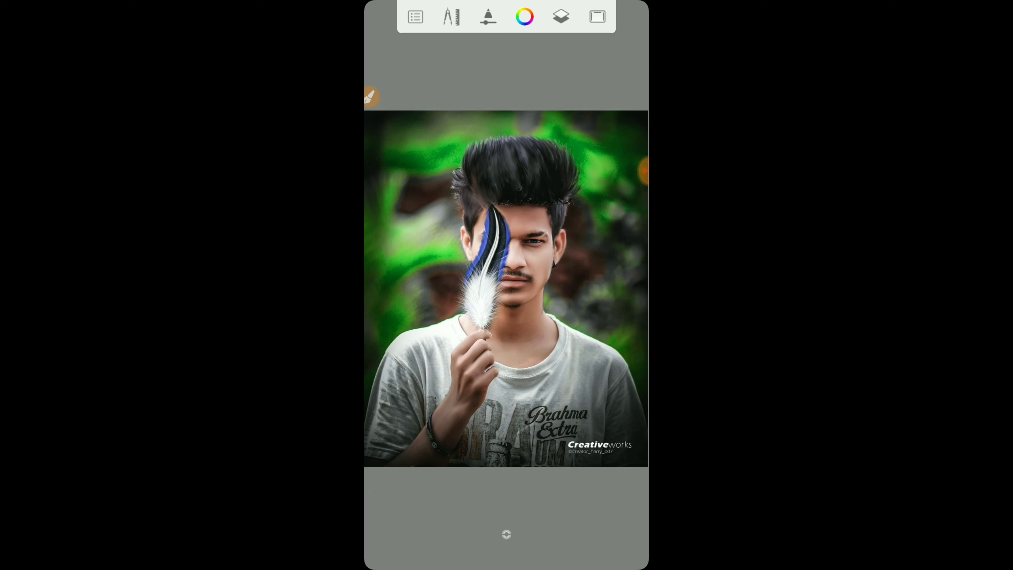
Open the main menu and look through the sketch's sharing options, then back out
click(370, 96)
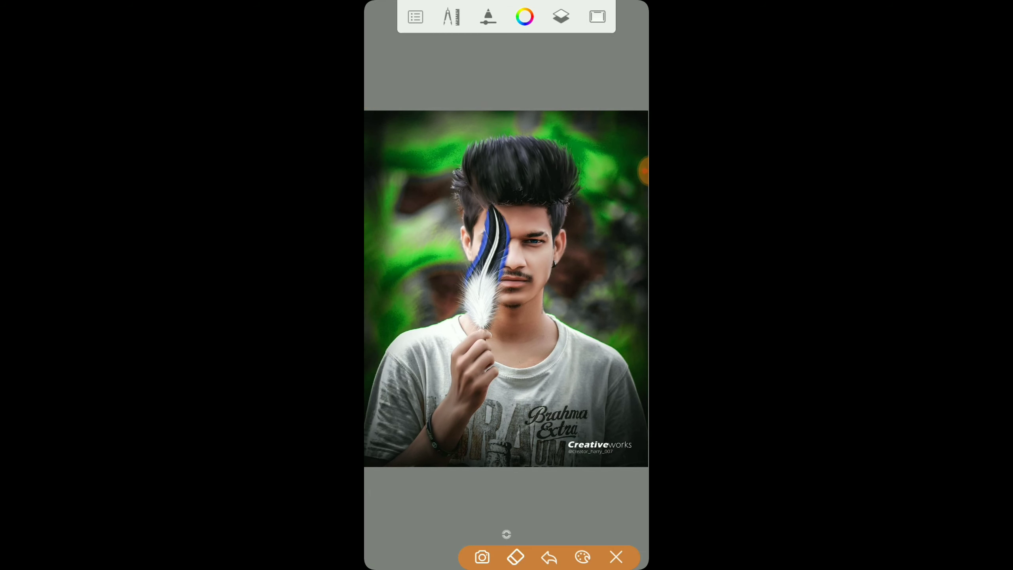
drag(440, 5, 437, 18)
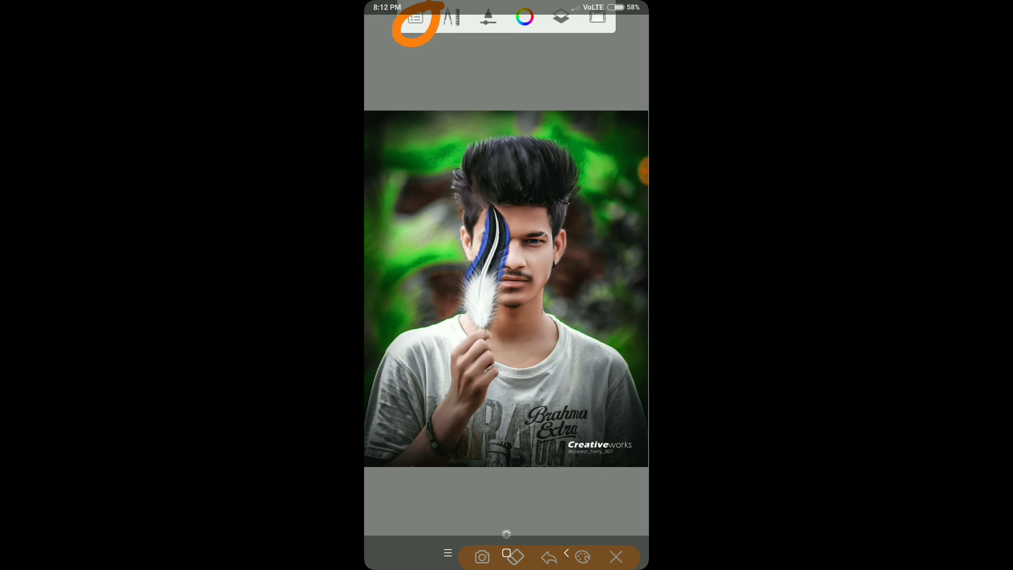
click(615, 557)
click(415, 16)
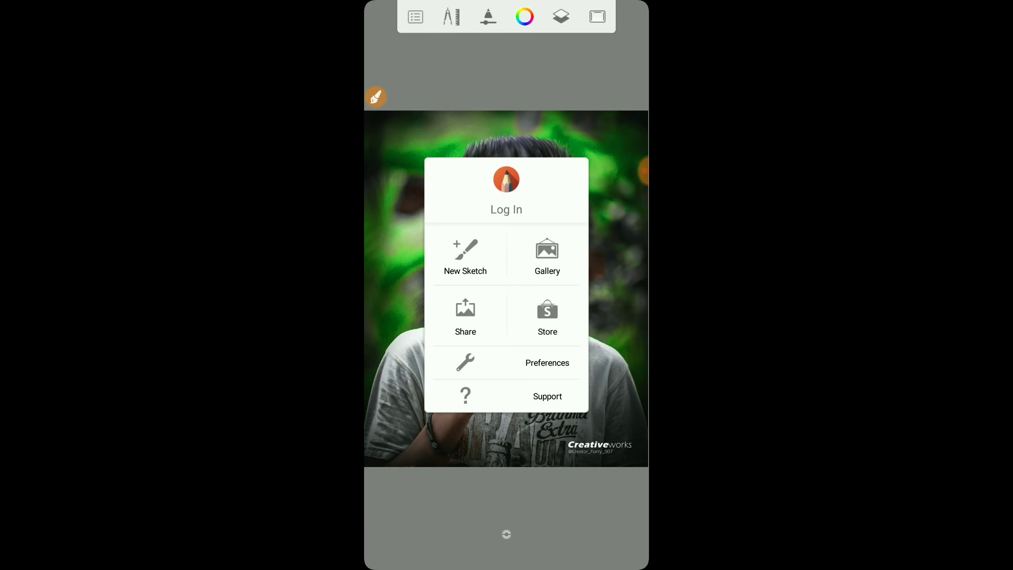
click(465, 315)
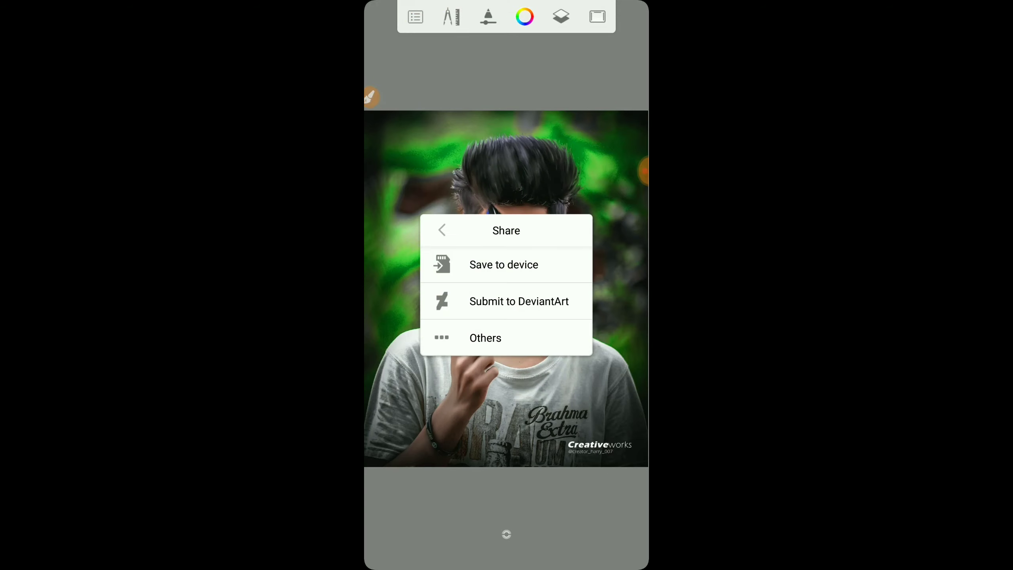
click(504, 263)
click(370, 96)
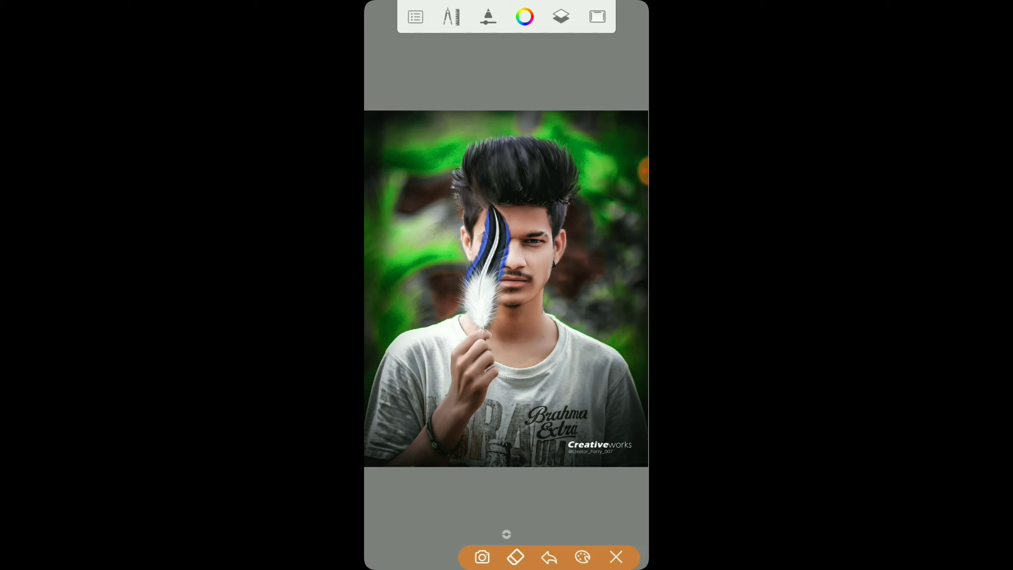
click(615, 557)
Go to the Gallery and save the current sketch
click(415, 16)
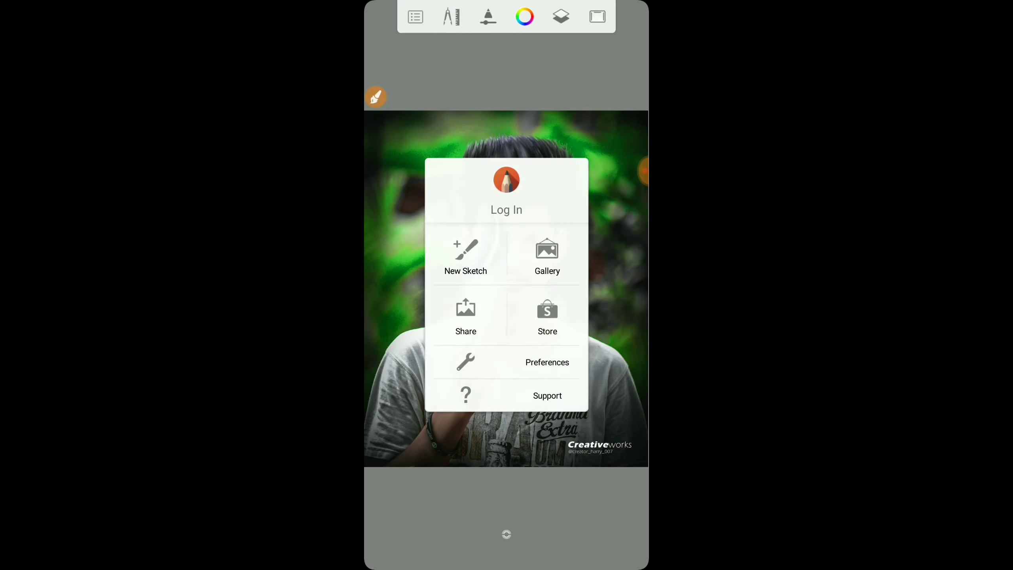
click(376, 96)
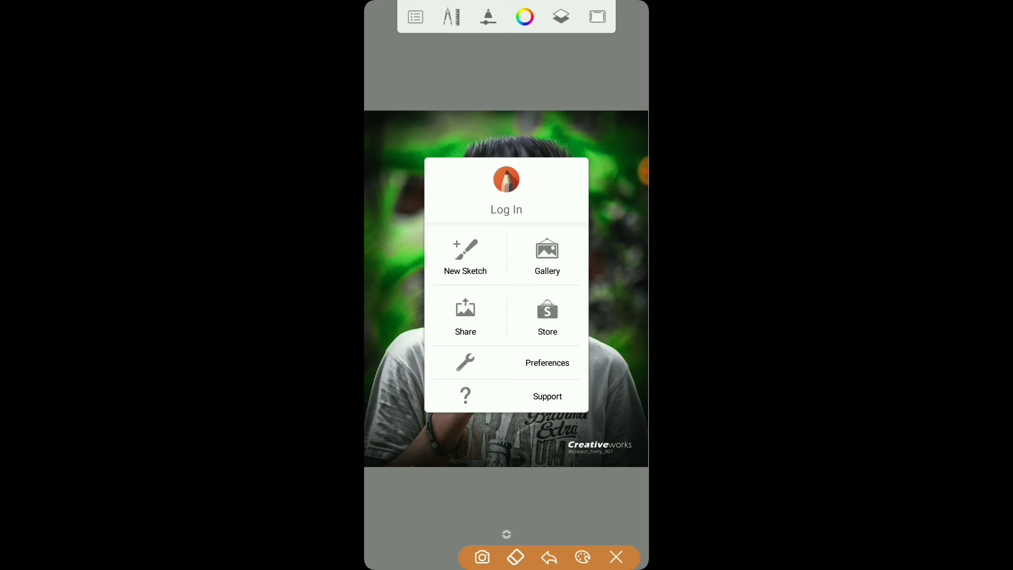
mouse_move(576, 219)
mouse_down()
mouse_move(531, 288)
mouse_move(452, 285)
mouse_up()
click(616, 557)
click(547, 255)
click(376, 96)
click(616, 557)
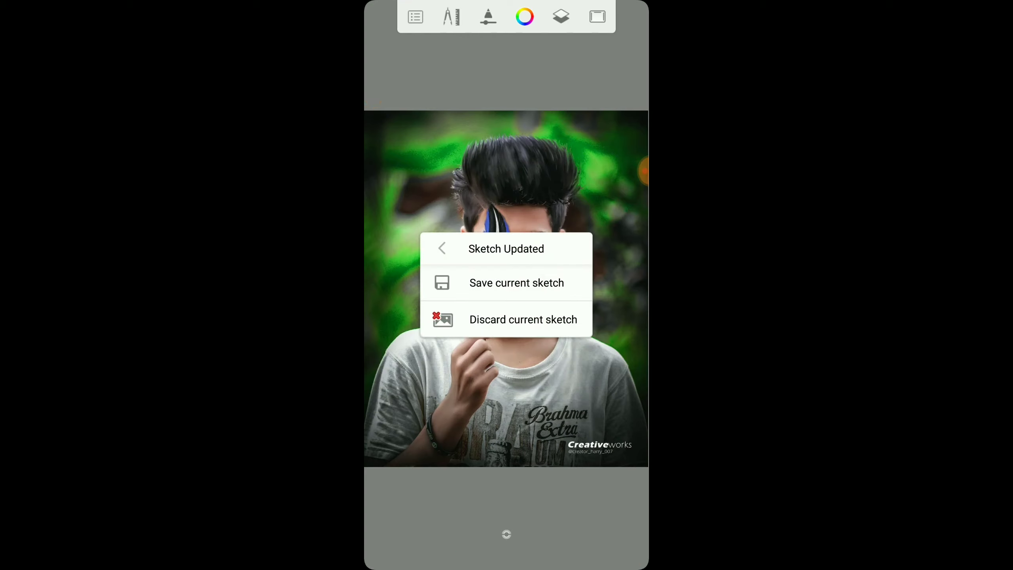
click(516, 282)
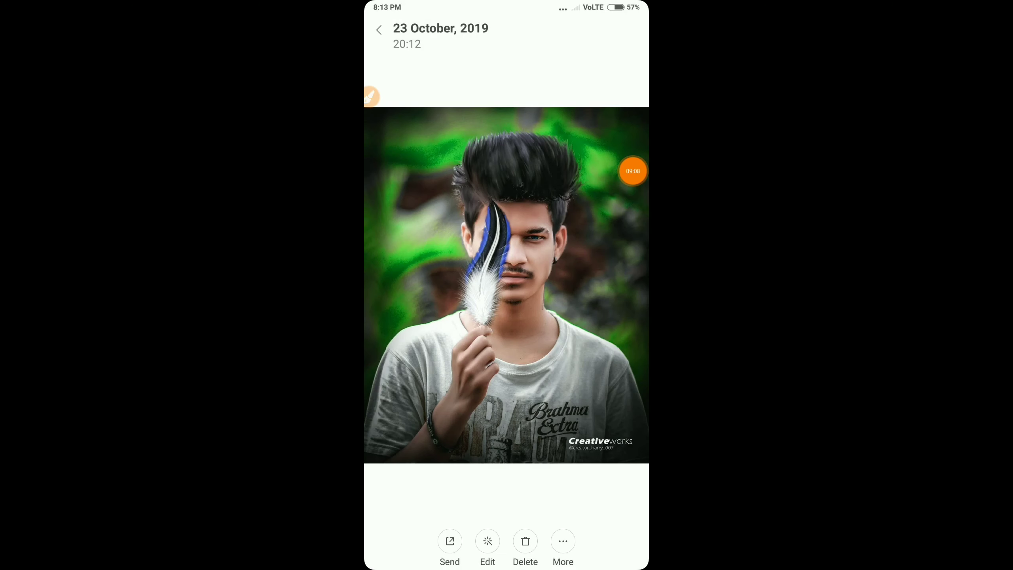
Share the saved portrait from the Gallery to Lightroom
click(450, 540)
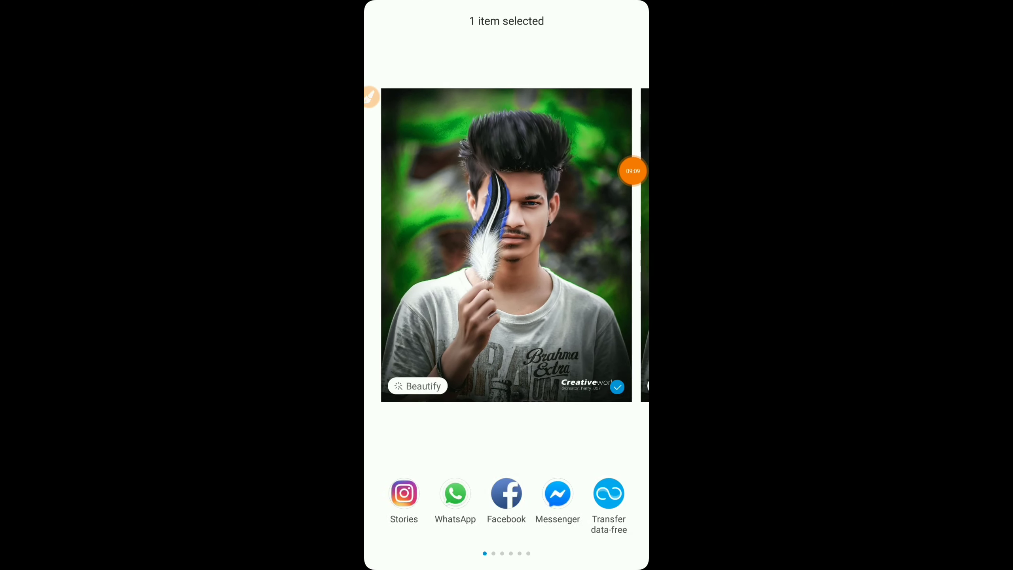
drag(598, 493, 399, 492)
click(506, 491)
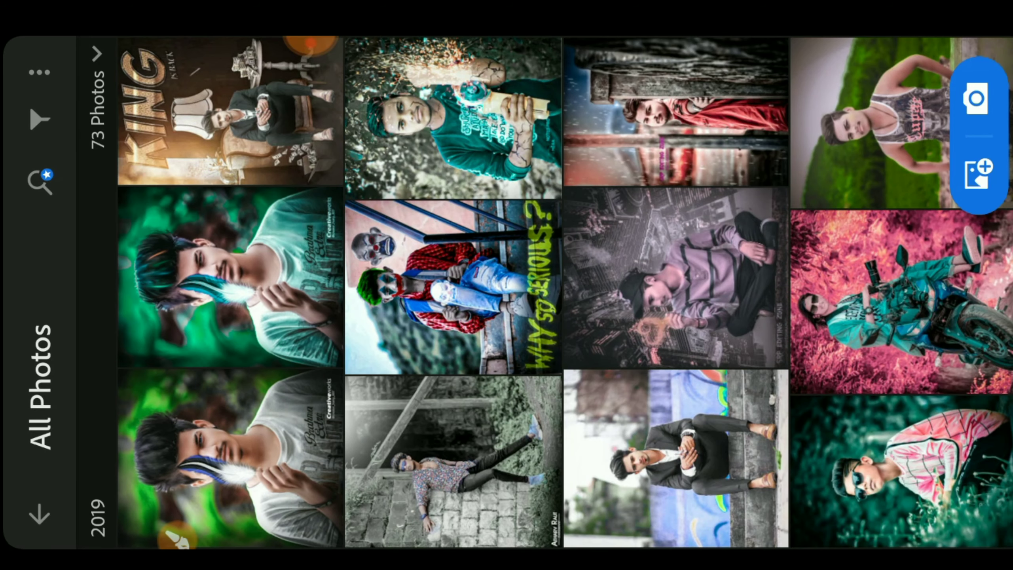
Open the imported feather portrait in Lightroom and show its Color adjustments
click(231, 459)
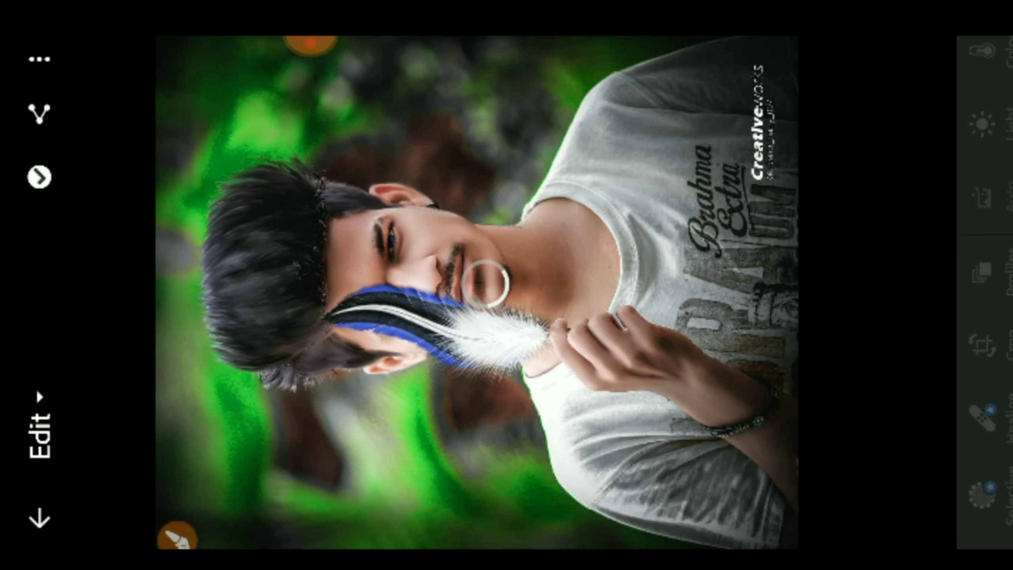
scroll(999, 279, down, 5)
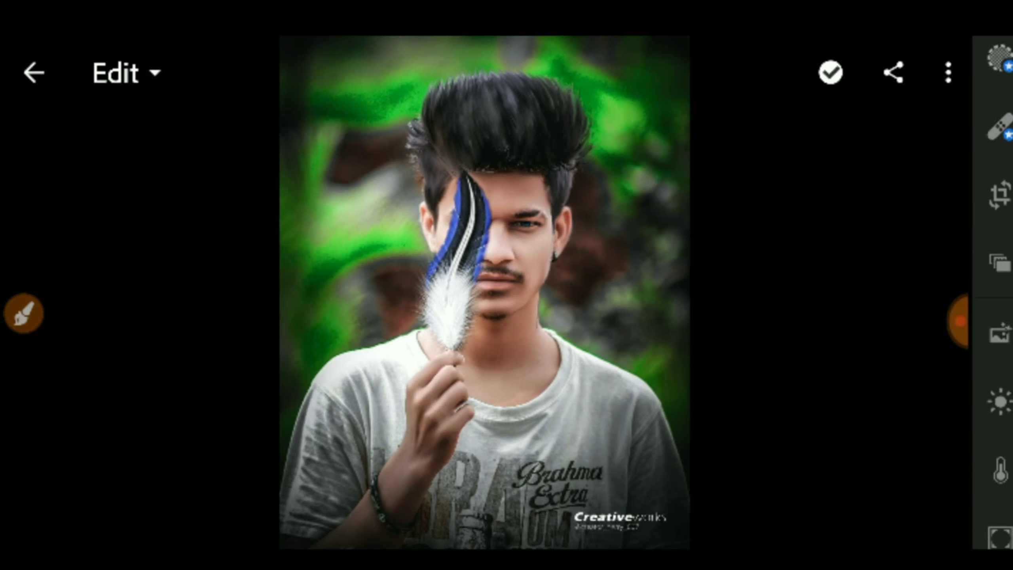
click(1000, 297)
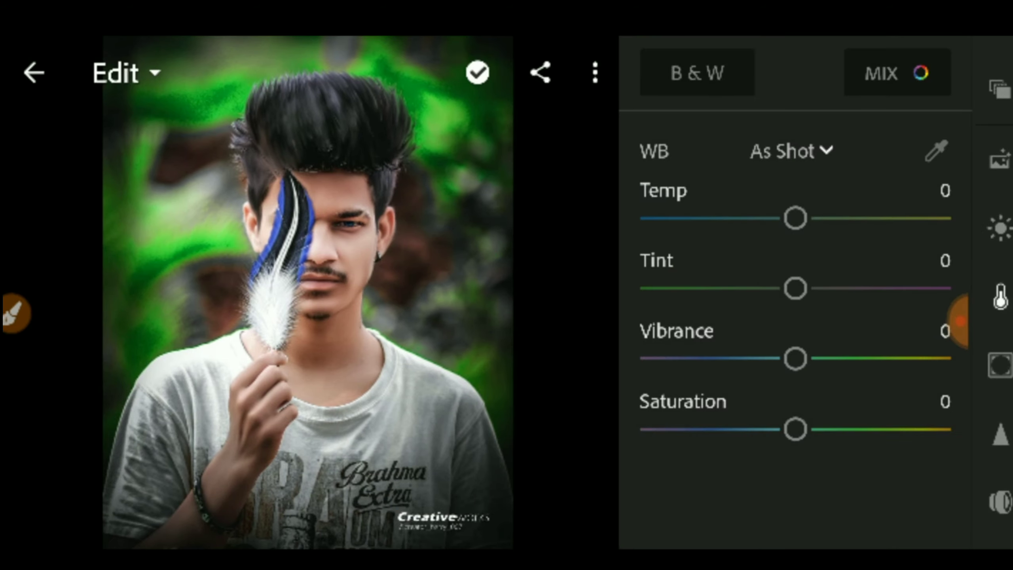
Set Temp to -10, Tint to 14, Vibrance to 55 and Saturation to 29
drag(795, 218, 780, 218)
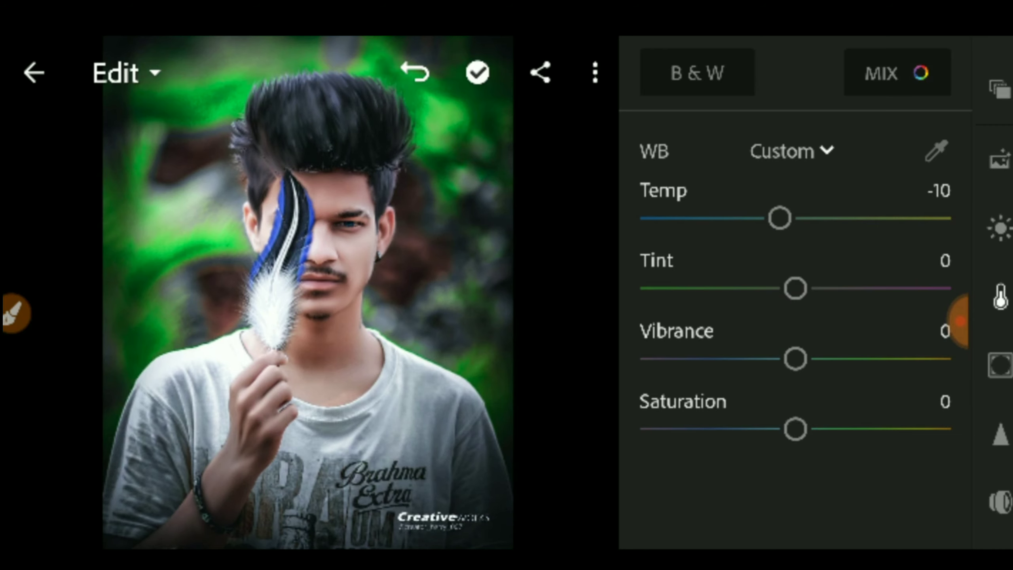
mouse_move(795, 288)
mouse_down()
mouse_move(832, 288)
mouse_move(817, 288)
mouse_up()
drag(796, 359, 925, 358)
drag(810, 429, 840, 429)
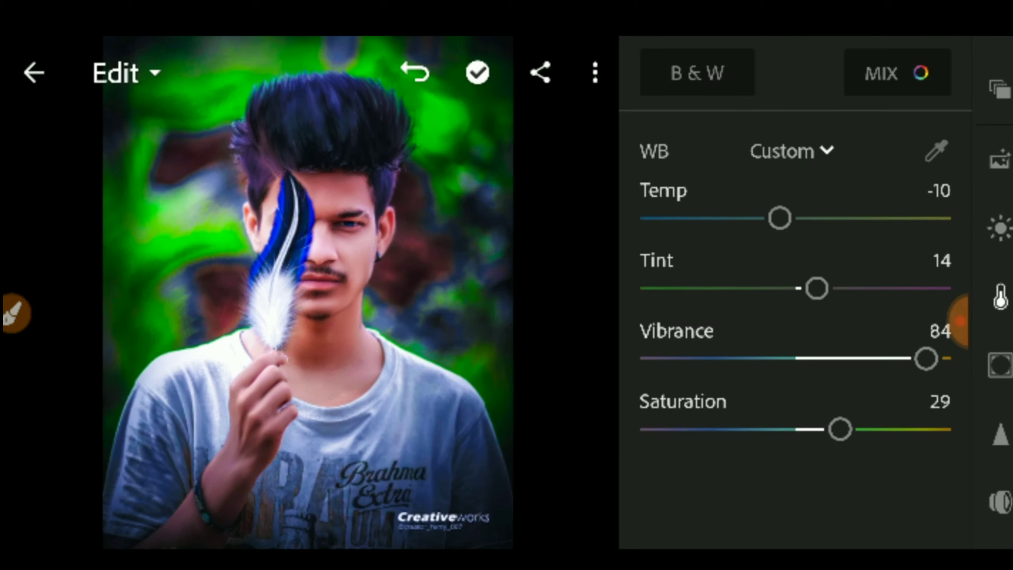
drag(925, 358, 881, 358)
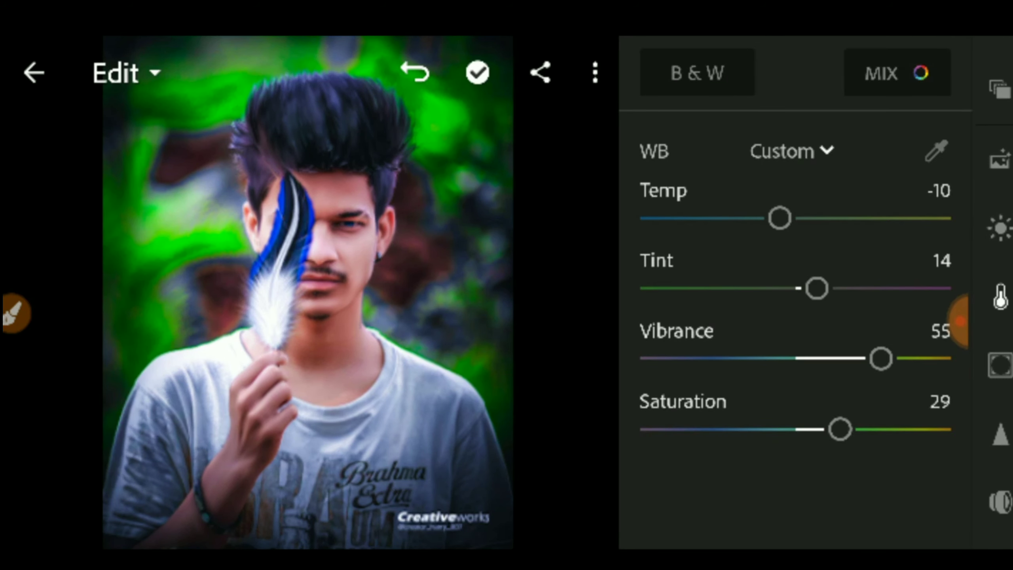
click(15, 314)
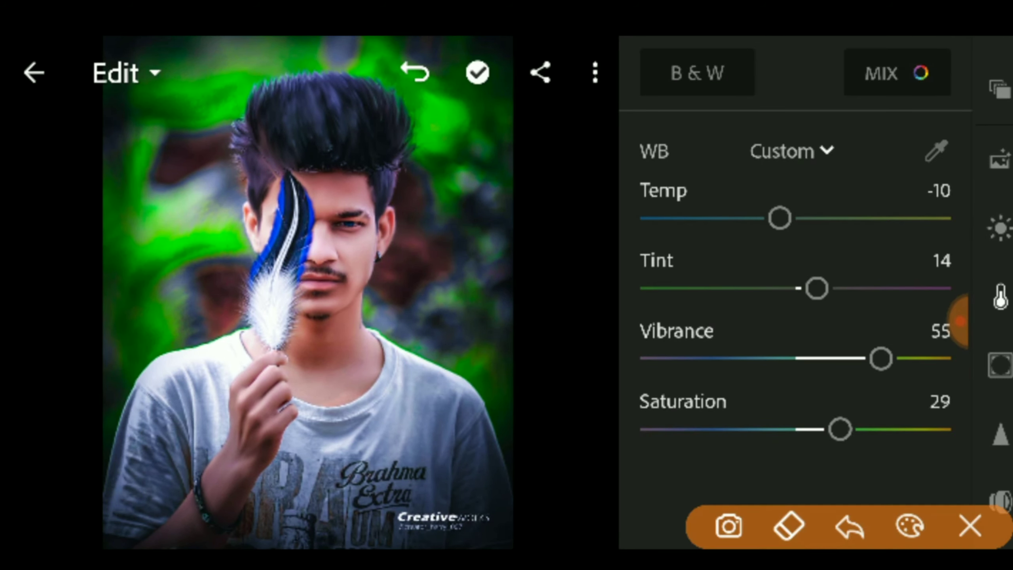
drag(933, 56, 937, 84)
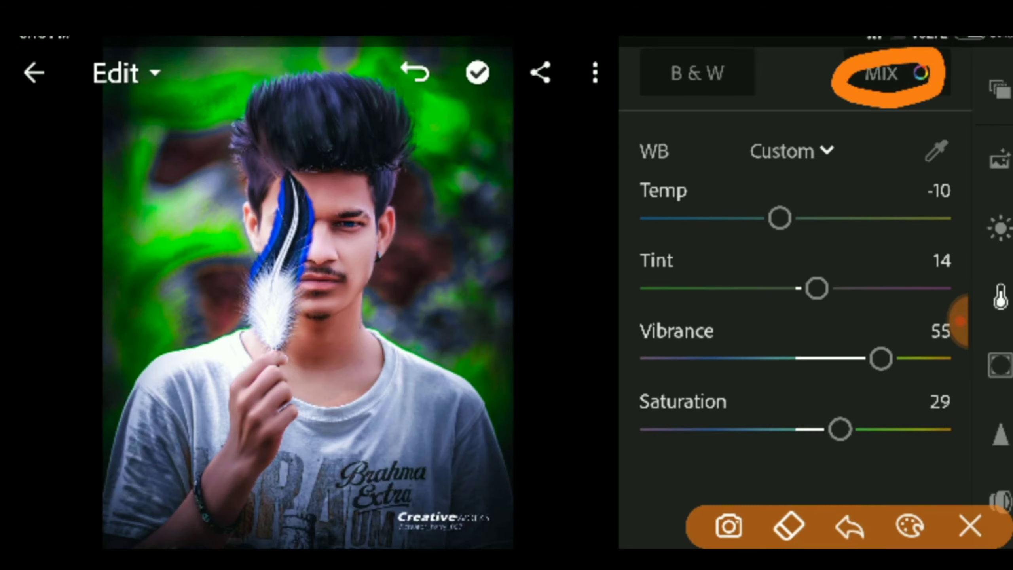
In the colour mix, desaturate oranges to -29 and brighten them; set reds to saturation -16, luminance 37
click(970, 526)
click(881, 73)
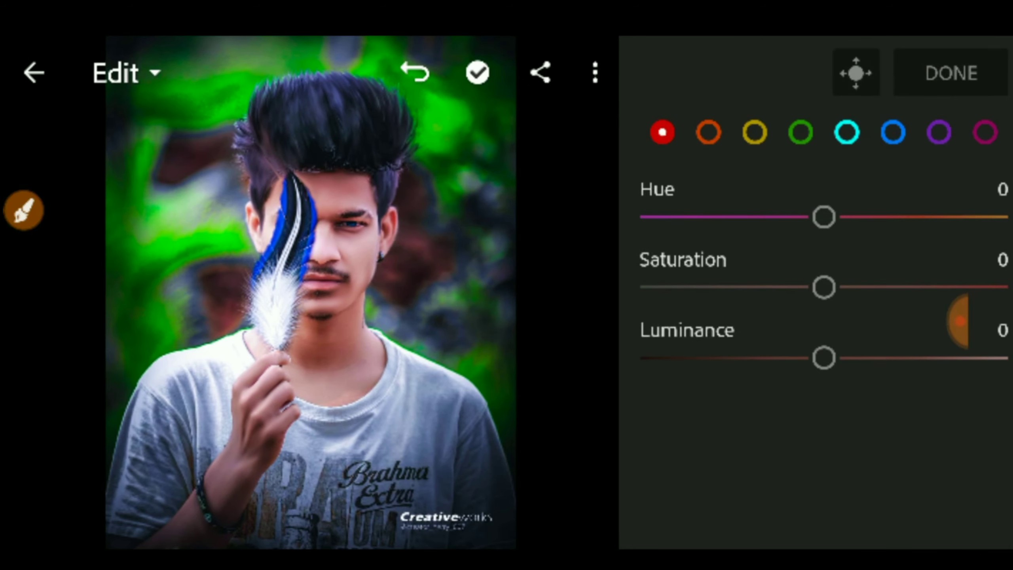
click(709, 132)
drag(824, 286, 770, 287)
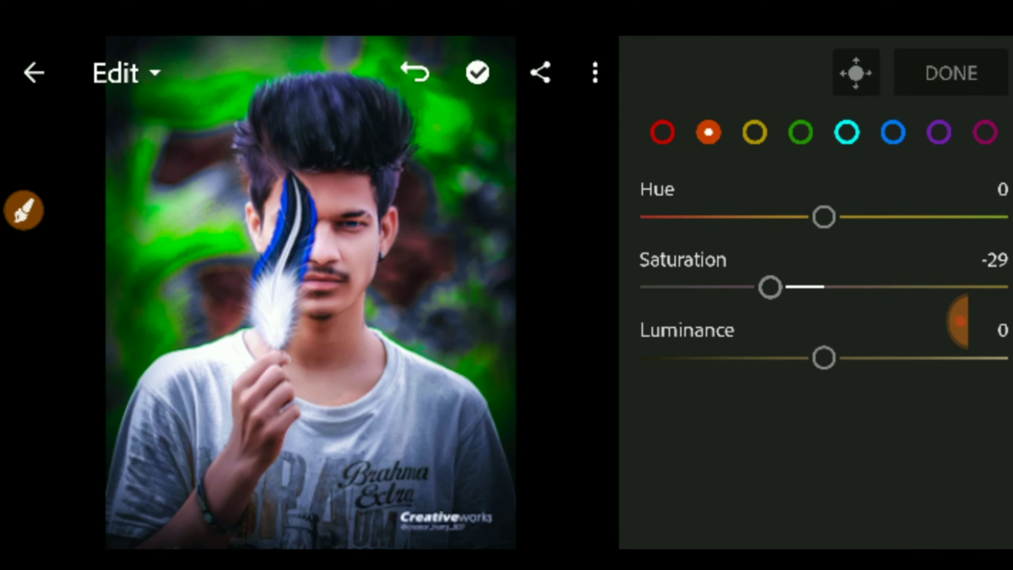
drag(824, 358, 874, 358)
click(662, 132)
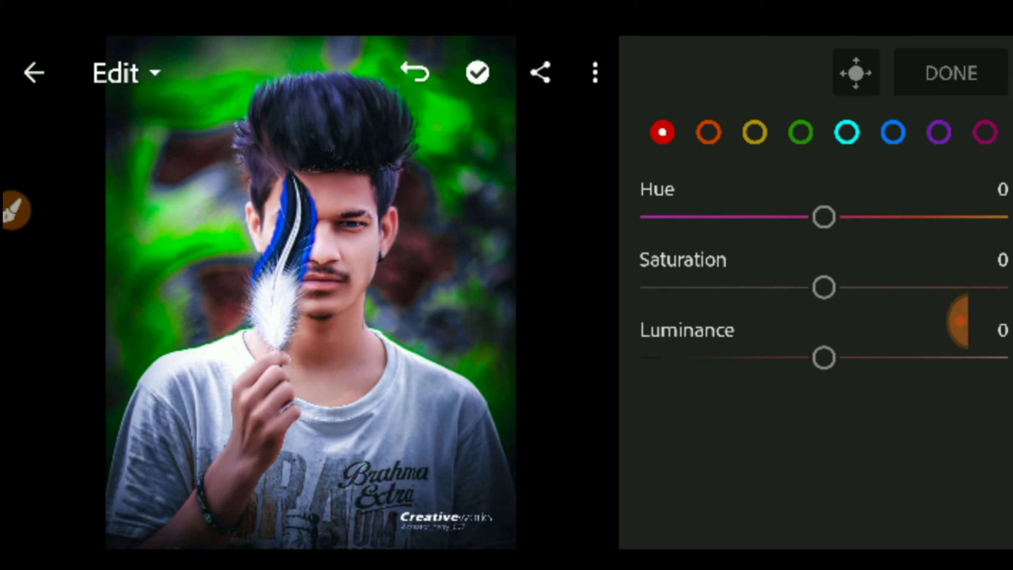
drag(824, 287, 794, 287)
drag(824, 358, 893, 358)
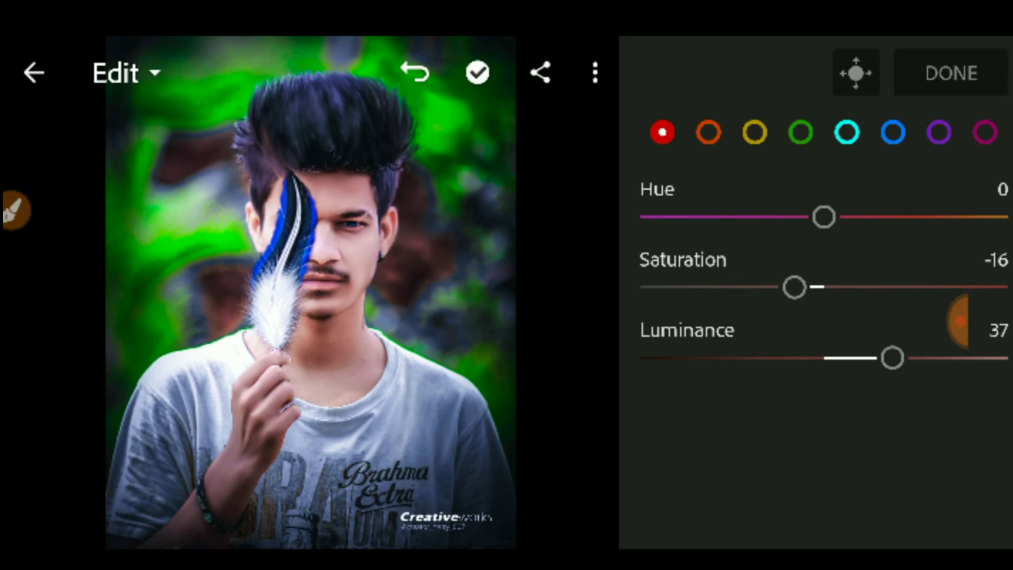
Shift the greens toward teal with saturation 56, and set the yellow hue to 90
click(801, 132)
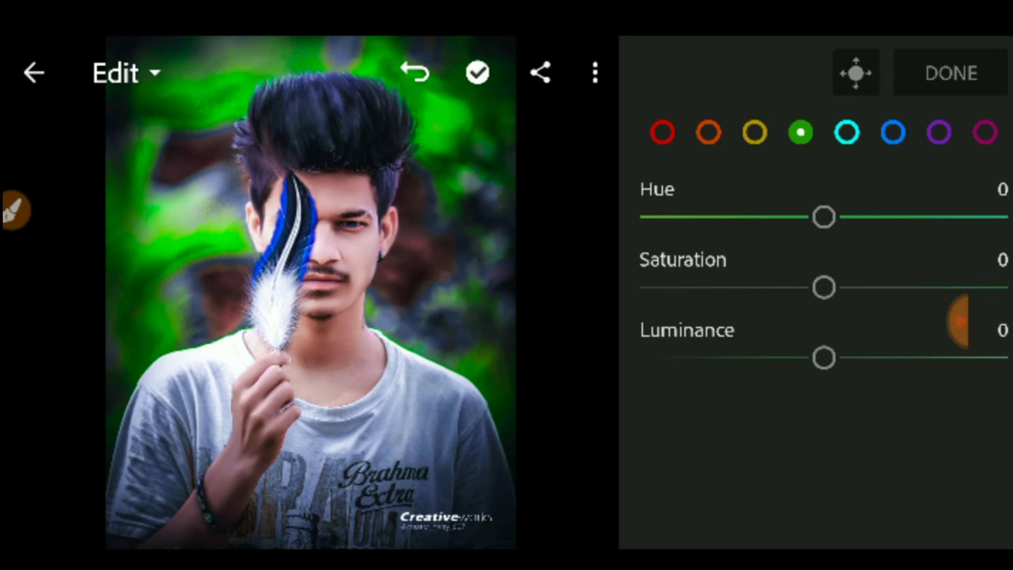
drag(824, 216, 982, 217)
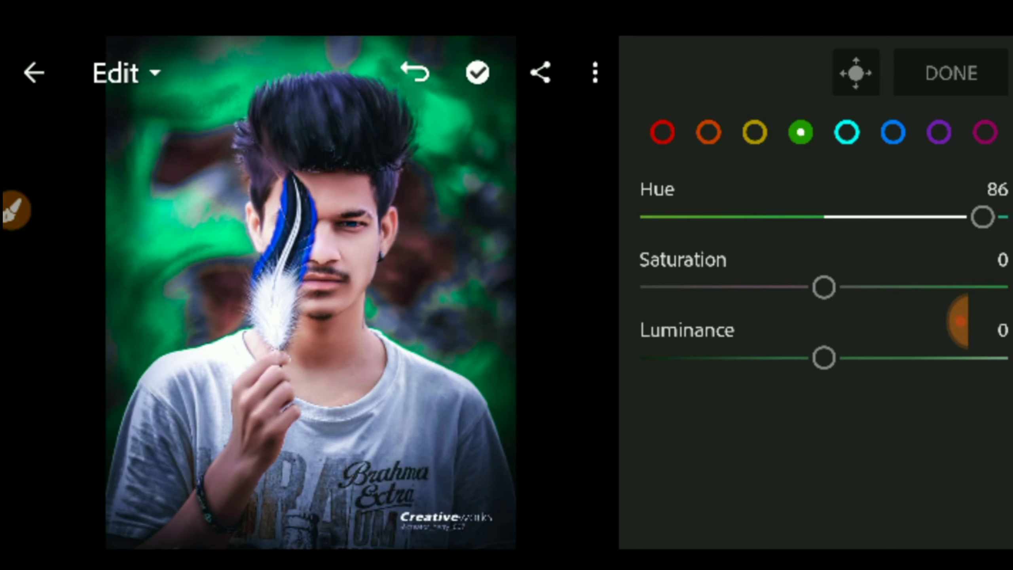
drag(824, 287, 927, 287)
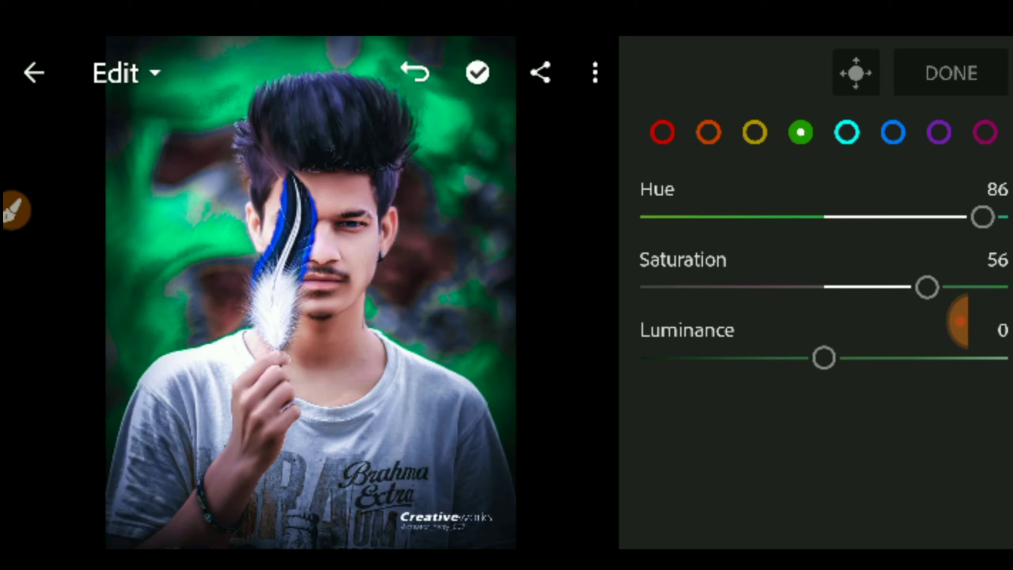
click(755, 133)
drag(829, 217, 989, 216)
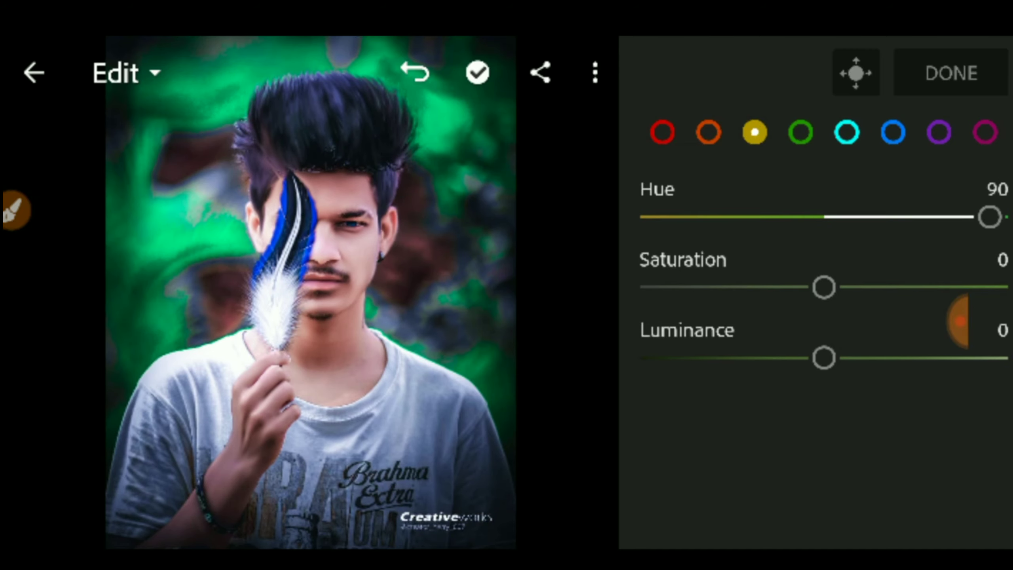
Set the blues to hue -38 and saturation -16, then close the colour mix
click(893, 132)
mouse_move(824, 217)
mouse_down()
mouse_move(866, 216)
mouse_move(643, 217)
mouse_up()
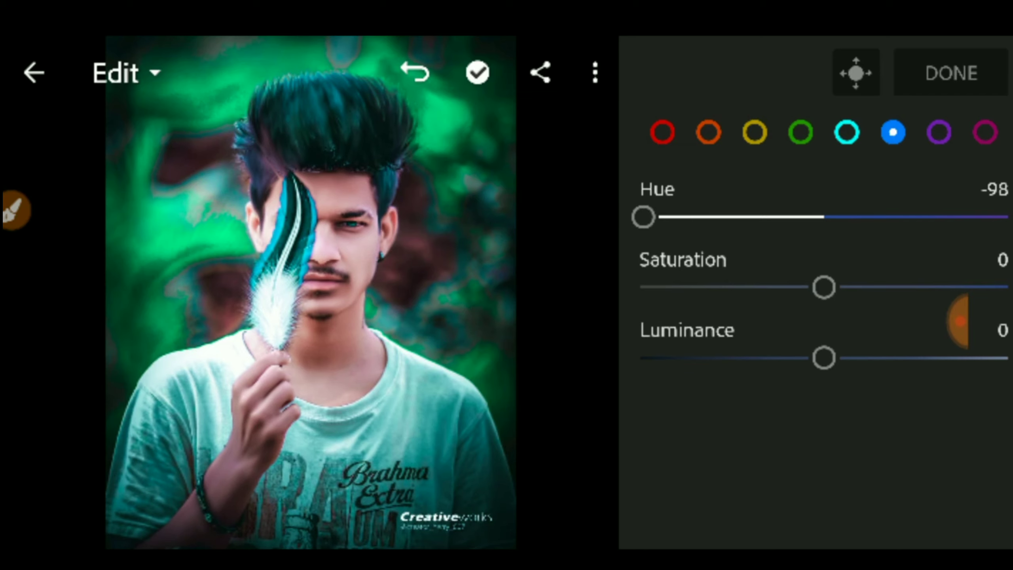
mouse_move(824, 287)
mouse_down()
mouse_move(910, 287)
mouse_move(701, 287)
mouse_move(794, 287)
mouse_up()
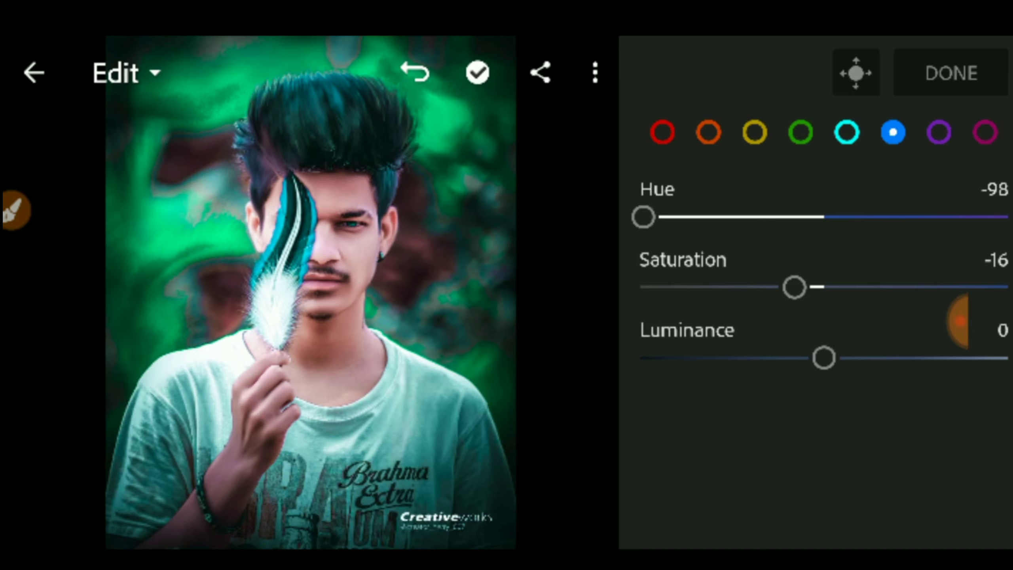
mouse_move(643, 217)
mouse_down()
mouse_move(812, 217)
mouse_move(754, 217)
mouse_up()
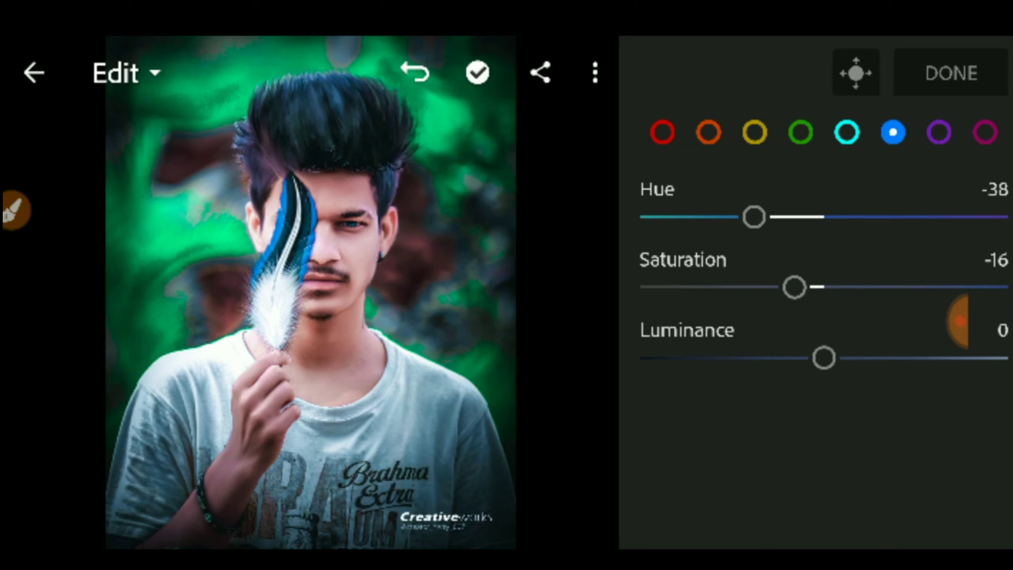
click(951, 73)
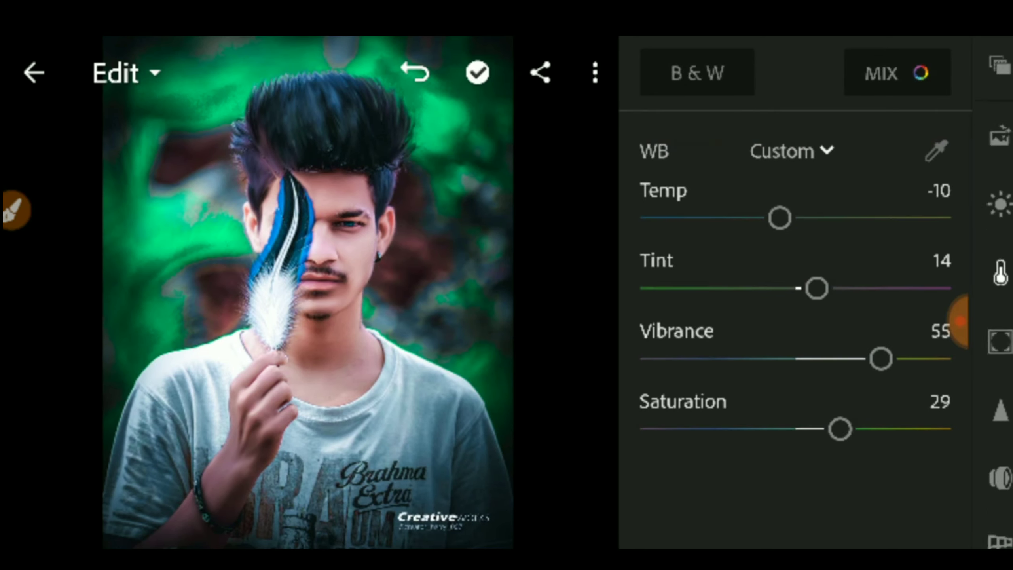
In Effects, set Texture to -41, Clarity to 47 and Dehaze to 33
click(999, 305)
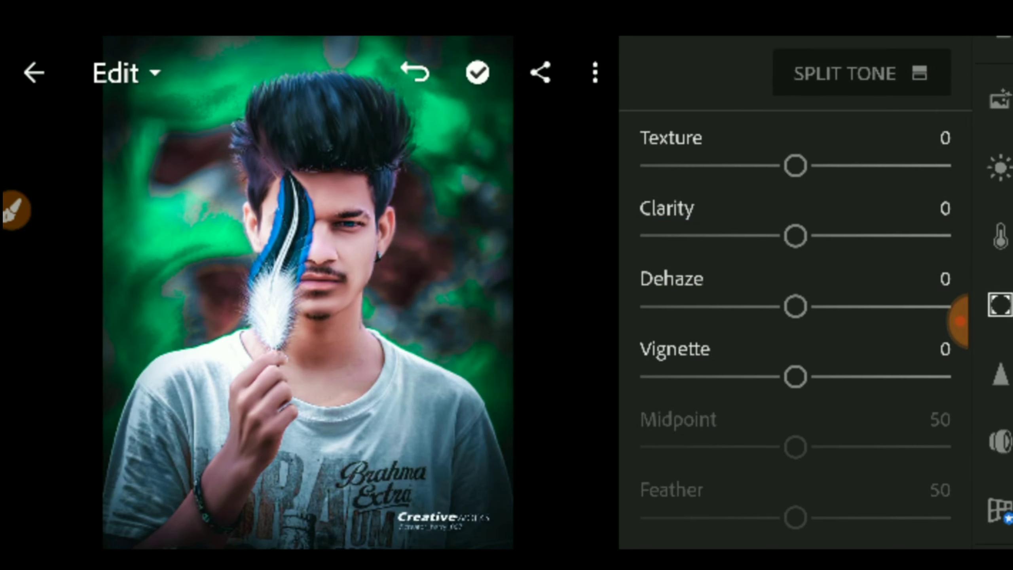
mouse_move(795, 165)
mouse_down()
mouse_move(888, 165)
mouse_move(731, 165)
mouse_up()
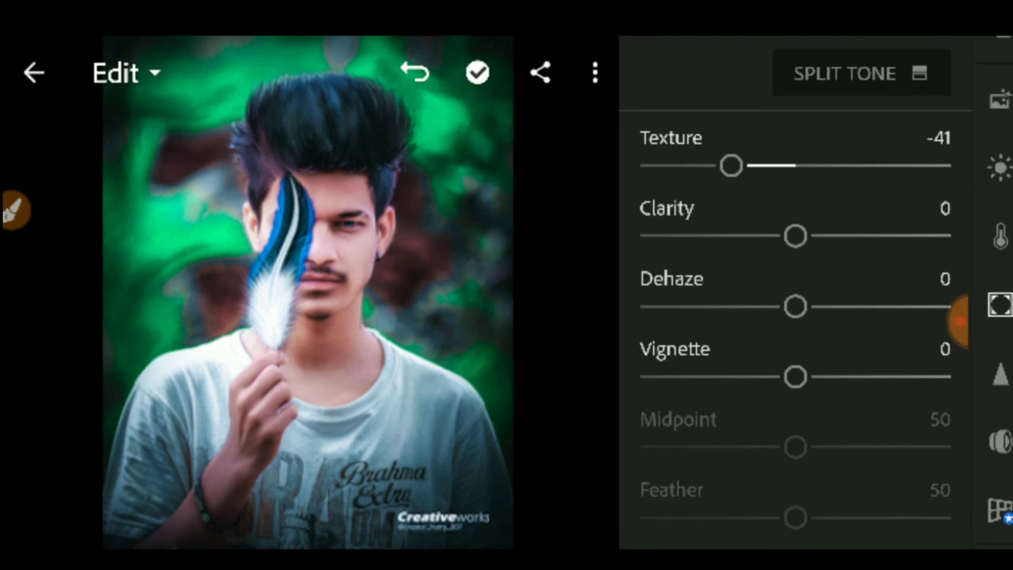
scroll(795, 359, down, 1)
drag(795, 216, 866, 216)
scroll(796, 360, down, 1)
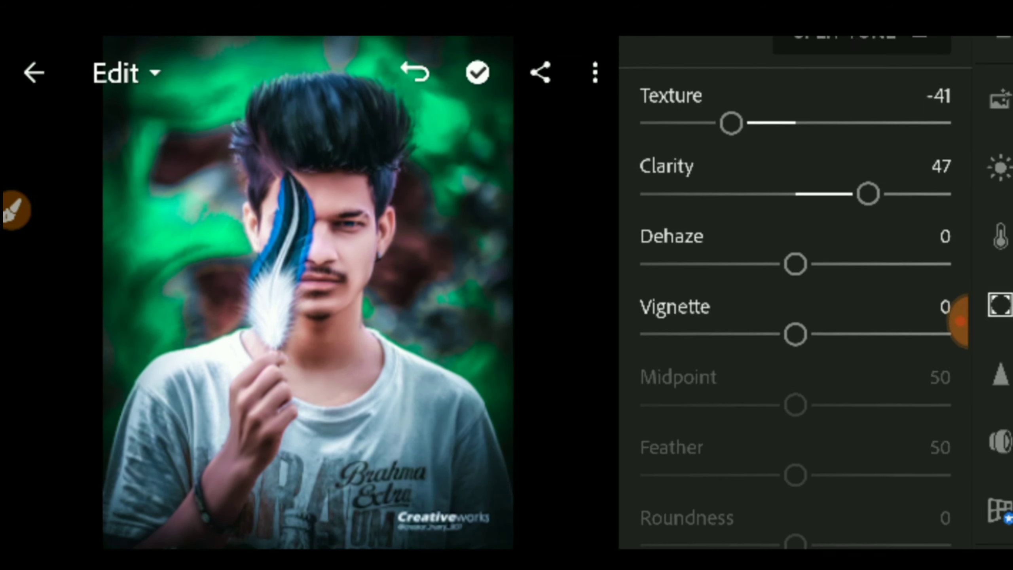
scroll(795, 291, down, 1)
drag(795, 250, 846, 250)
Set Vignette to -21, Feather to 60 and Highlights to 23
scroll(795, 360, down, 2)
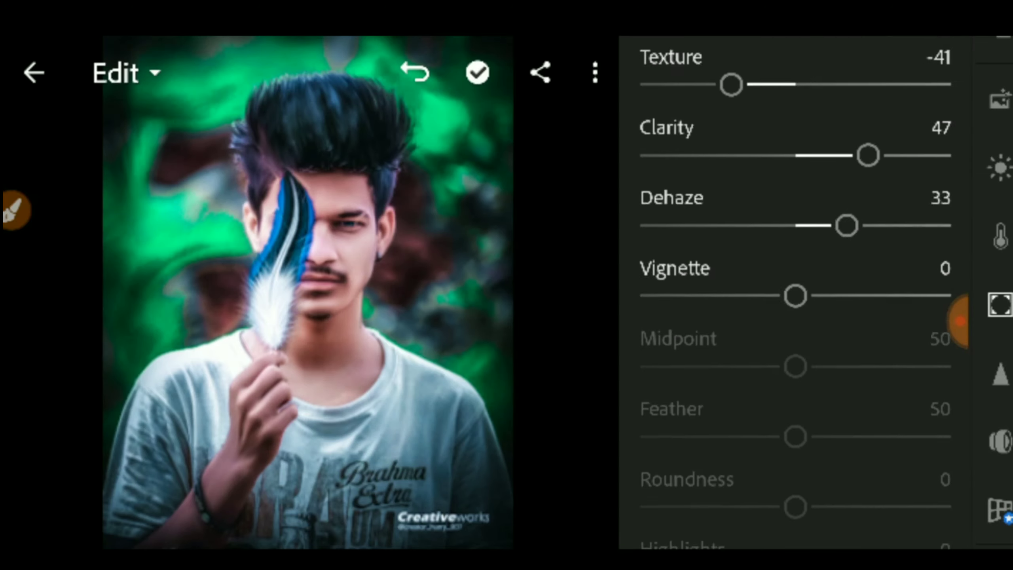
scroll(795, 359, down, 1)
drag(795, 279, 762, 279)
scroll(795, 359, down, 1)
scroll(796, 360, down, 1)
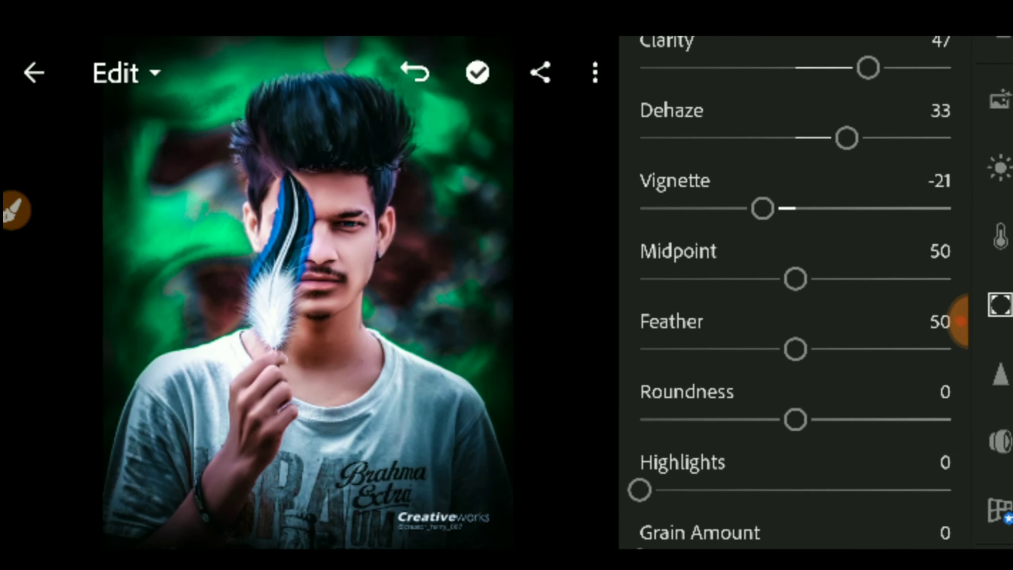
drag(795, 348, 826, 348)
scroll(795, 360, down, 2)
drag(640, 418, 711, 417)
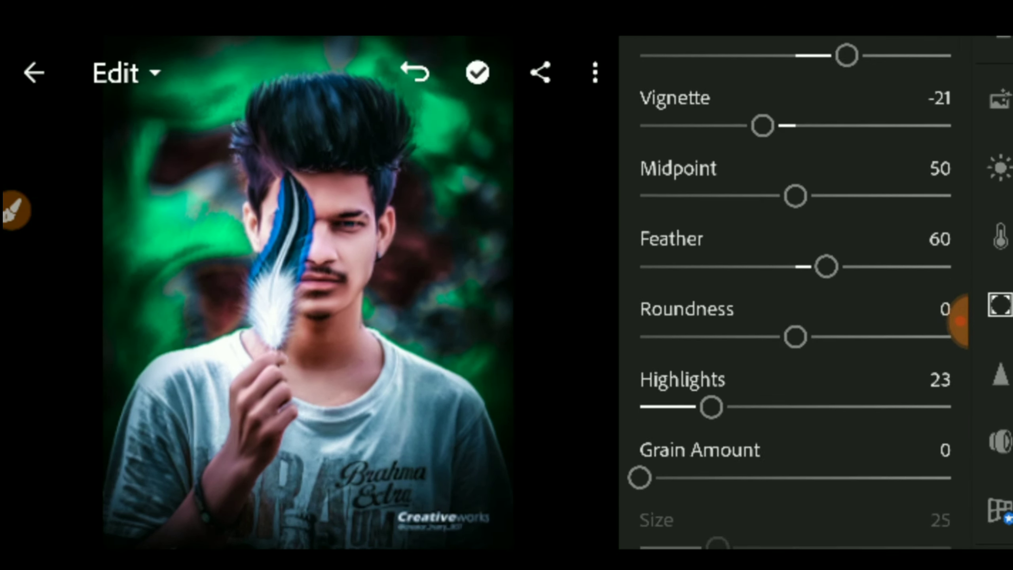
scroll(796, 359, down, 2)
scroll(999, 319, down, 2)
scroll(999, 319, down, 2)
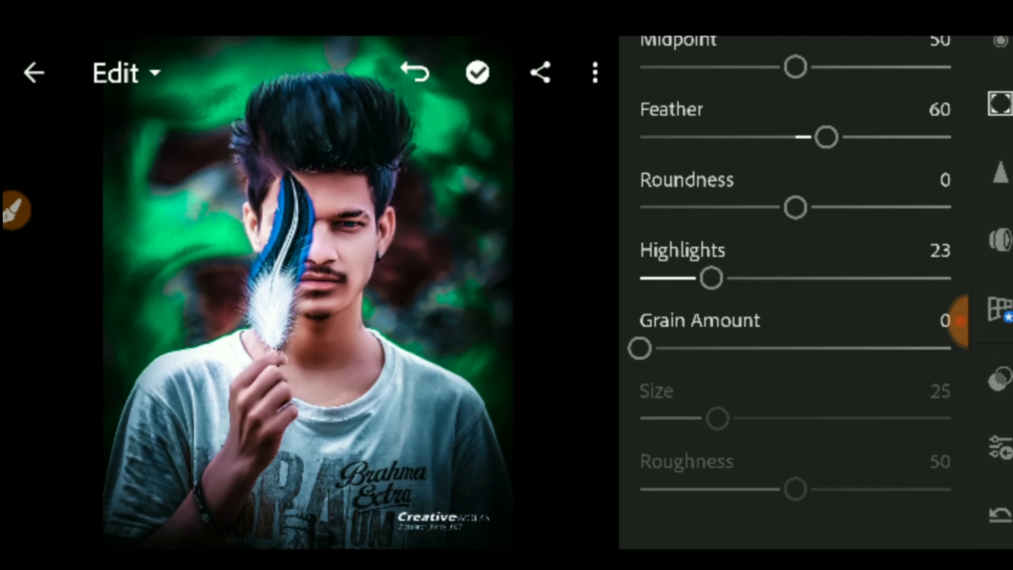
scroll(999, 319, up, 5)
scroll(1000, 320, up, 3)
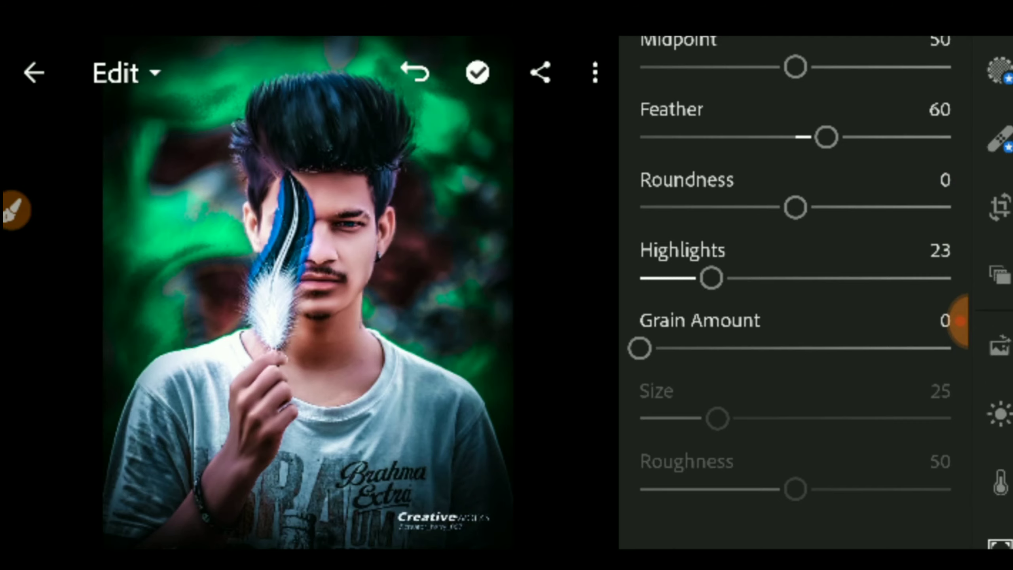
click(961, 320)
Scroll the profile list to the Modern group and preview the Modern 07 profile
scroll(961, 319, down, 5)
scroll(961, 319, down, 2)
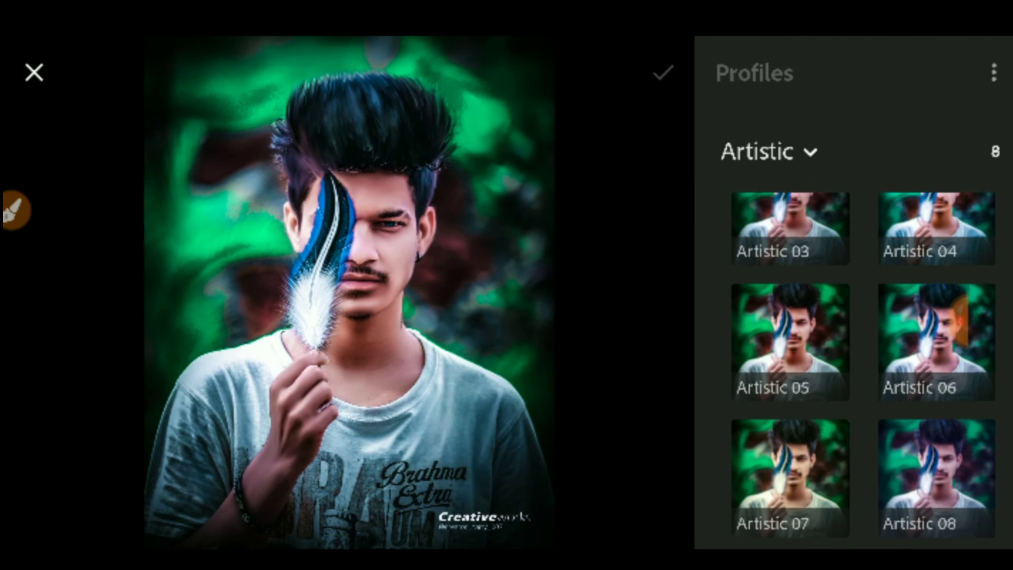
scroll(961, 319, down, 5)
scroll(961, 319, down, 5)
scroll(960, 320, down, 5)
scroll(960, 319, down, 4)
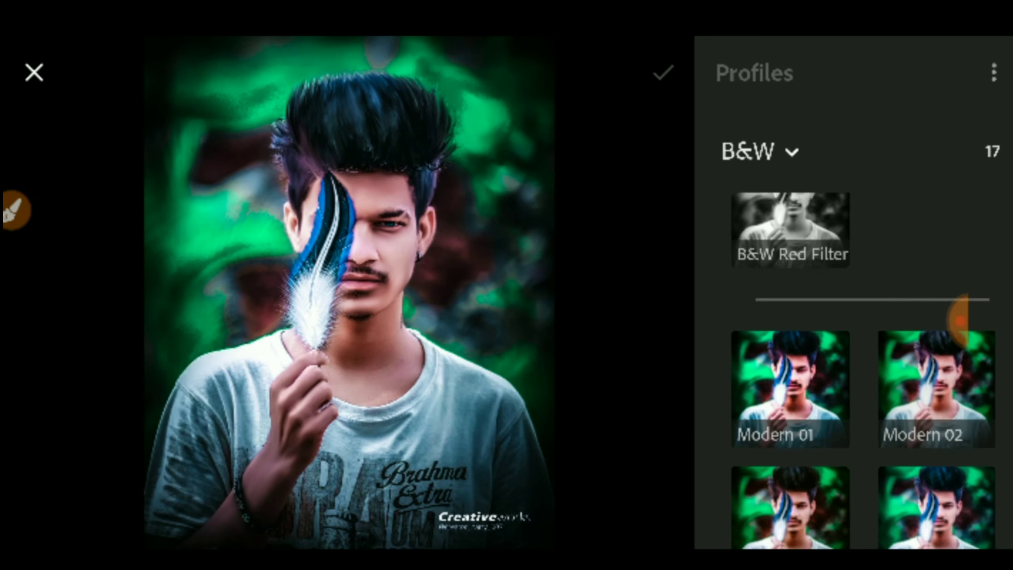
scroll(960, 319, down, 3)
scroll(960, 320, down, 3)
scroll(960, 319, down, 2)
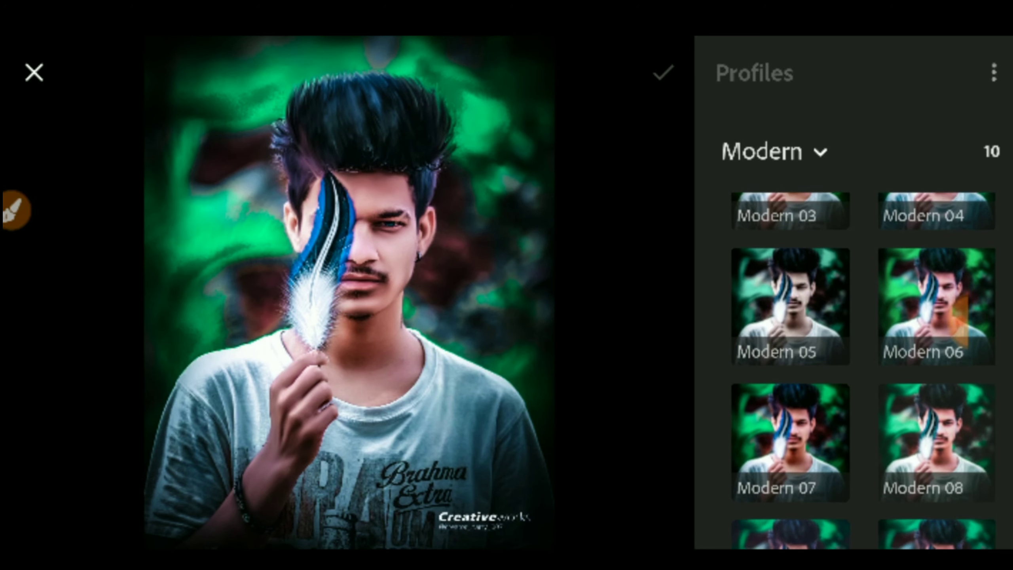
click(790, 443)
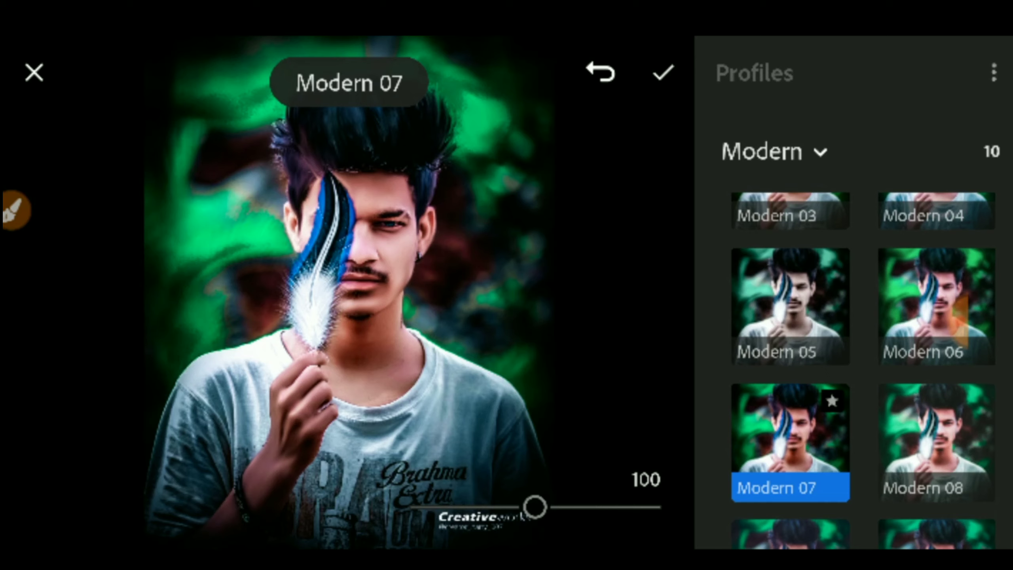
Apply the Modern 06 profile instead and return to the main editing view
click(959, 319)
click(939, 321)
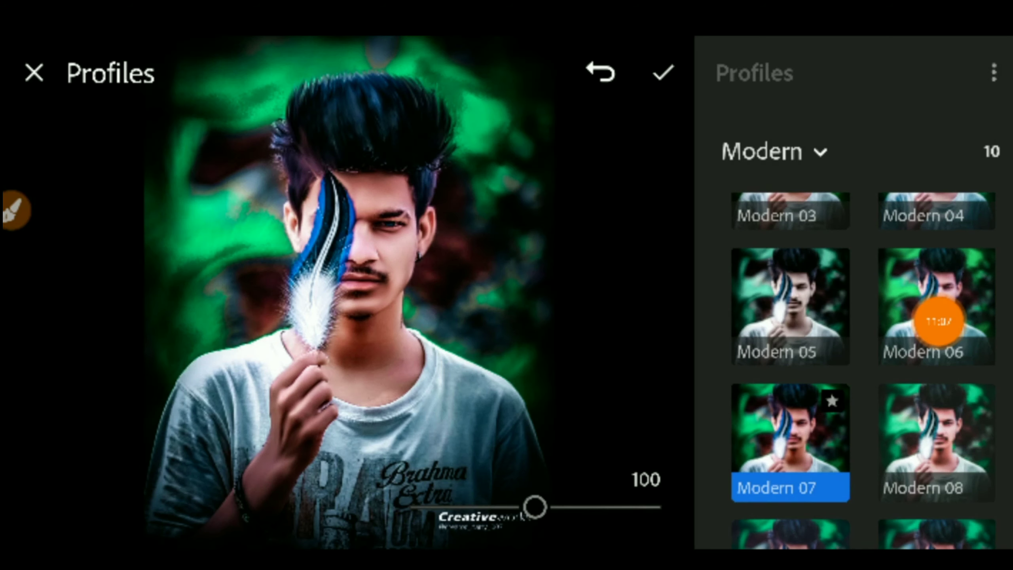
drag(939, 321, 939, 152)
click(936, 307)
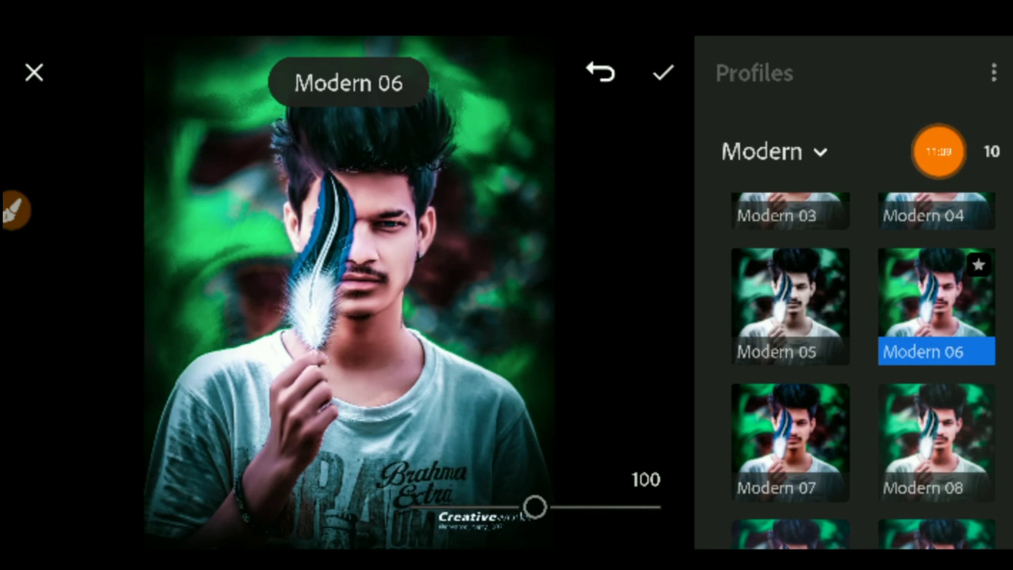
click(663, 73)
Save the teal-graded portrait to the device at Highest Available Quality
click(16, 210)
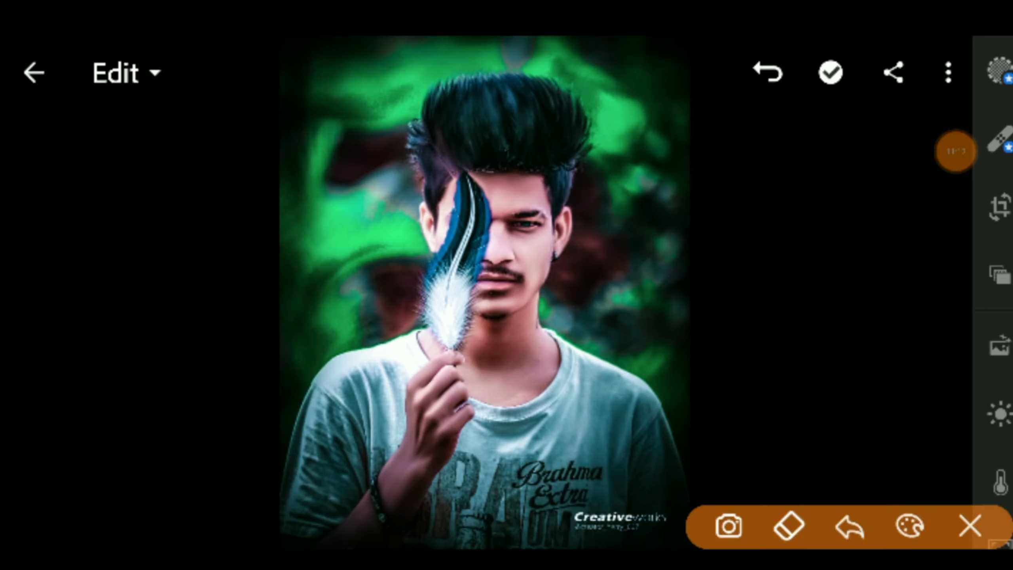
drag(831, 137, 914, 92)
click(969, 525)
click(948, 73)
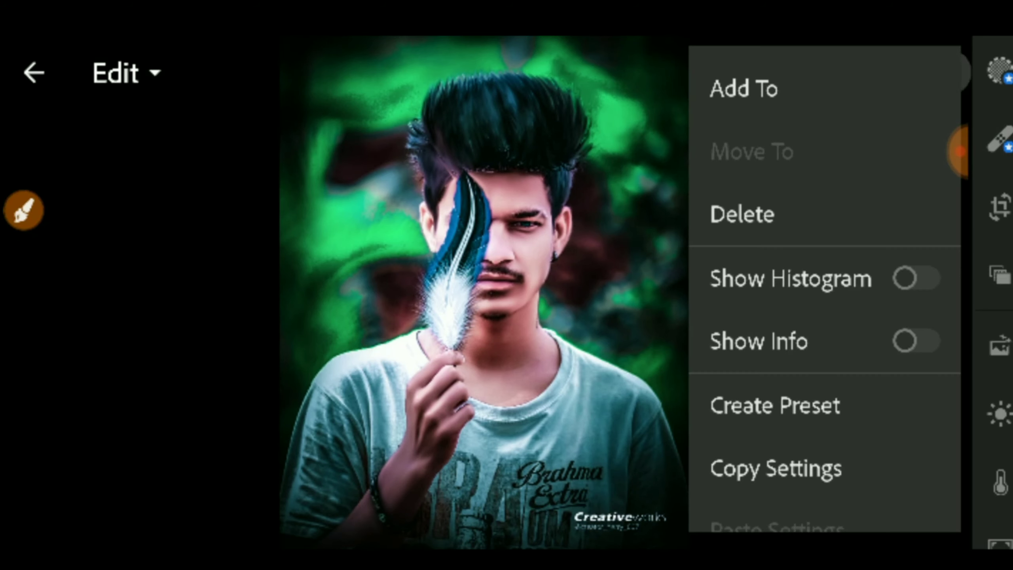
scroll(825, 289, down, 5)
click(24, 209)
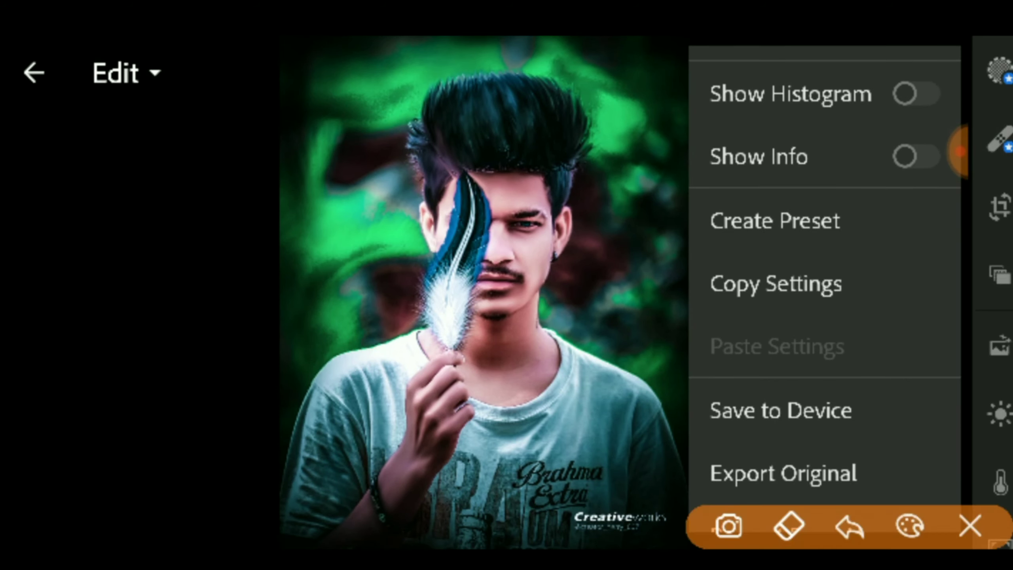
drag(830, 367, 854, 412)
click(969, 526)
click(775, 409)
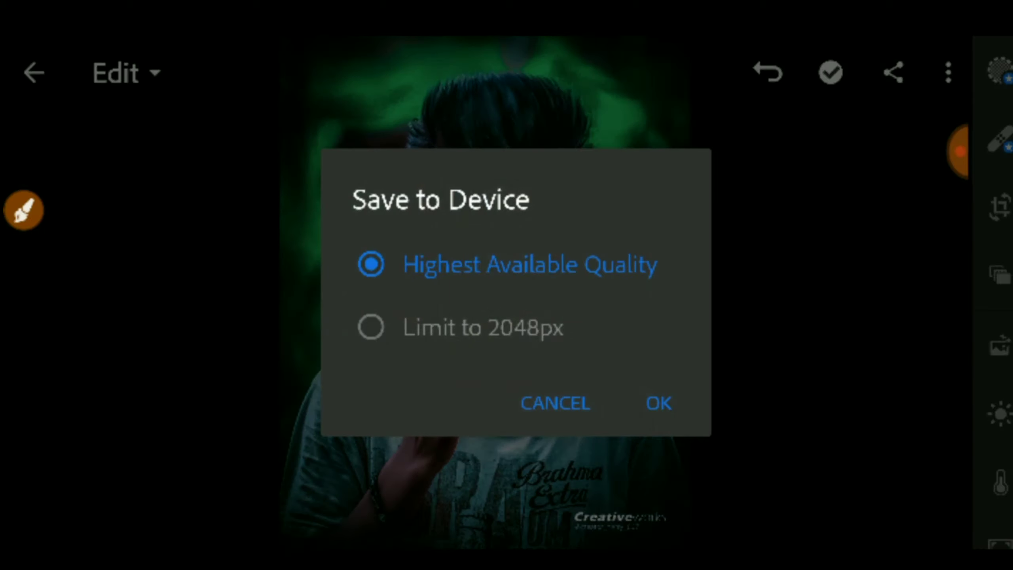
click(658, 402)
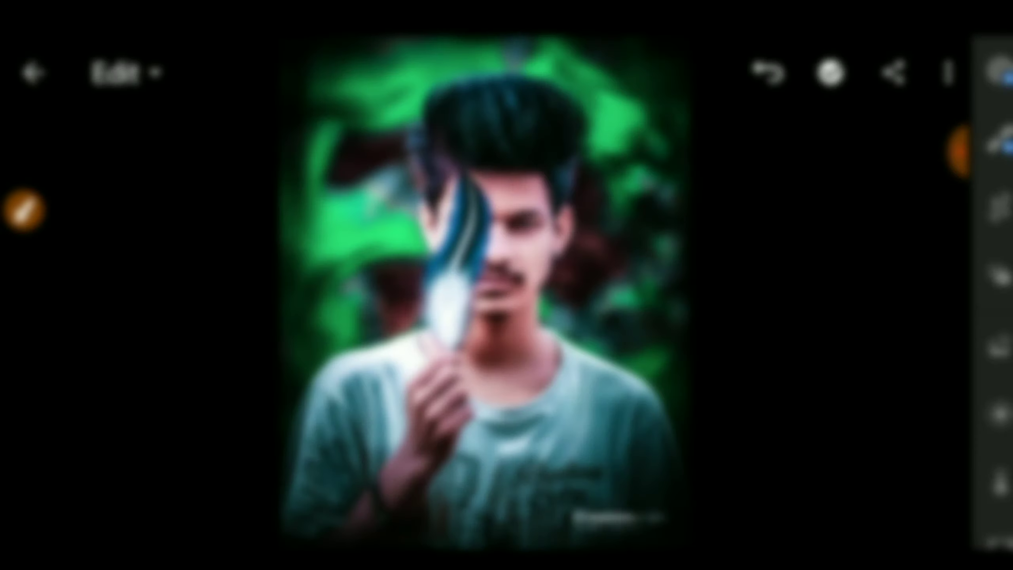